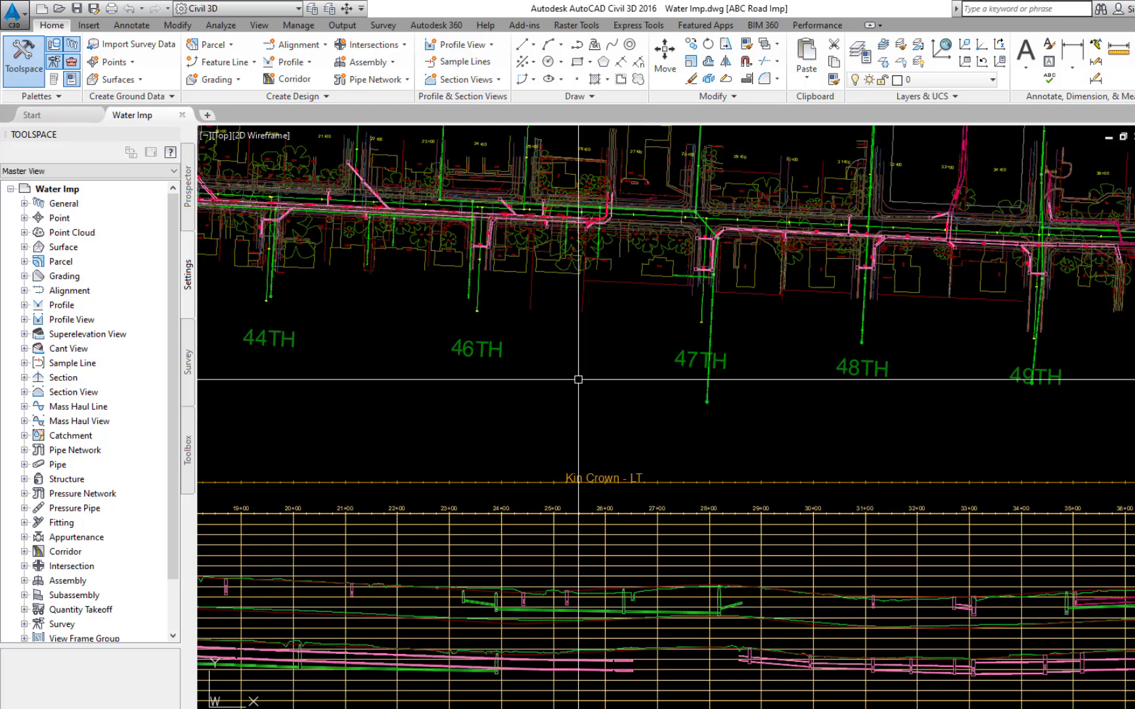
Set the drawing's coordinate system to the World UCS.
{"action": "type", "text": "UCs"}
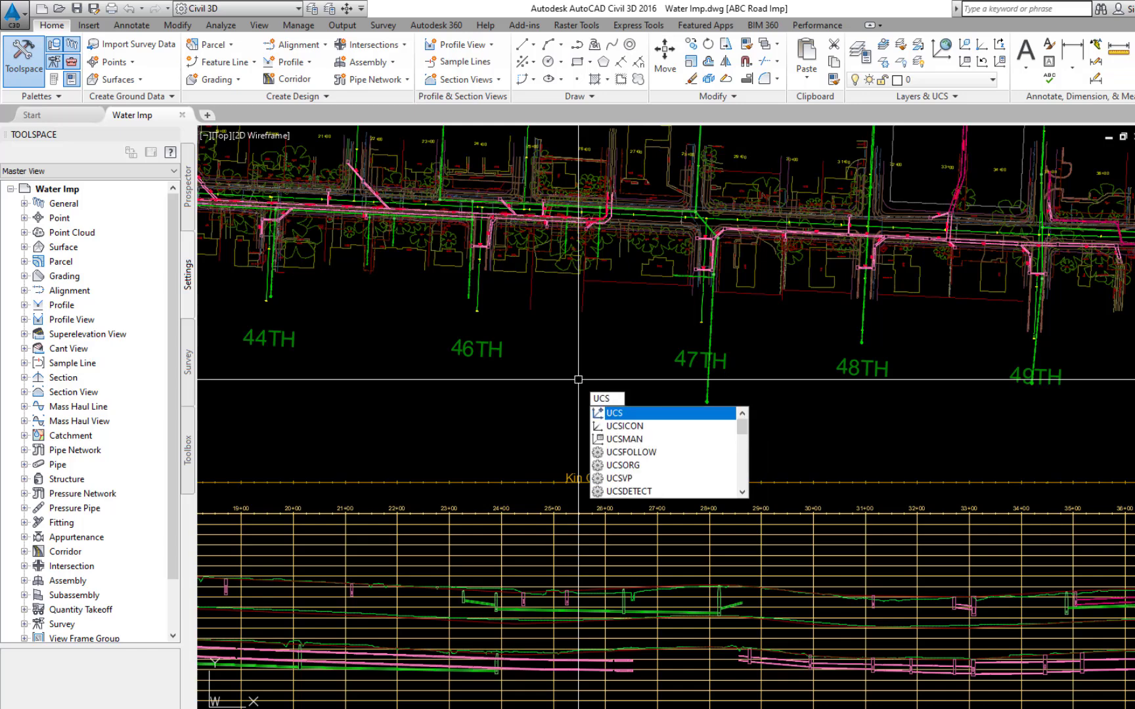
{"action": "key", "text": "Return"}
{"action": "type", "text": "w"}
{"action": "key", "text": "Return"}
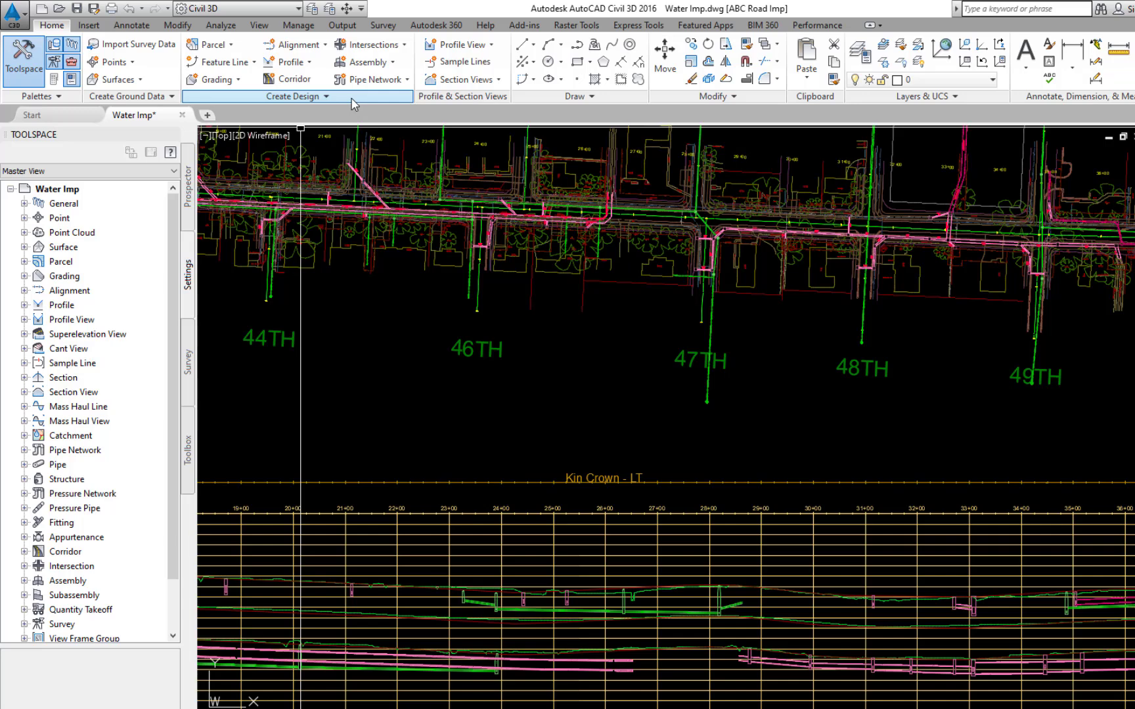
Start a new pressure network named EX-WTR and review its layer assignments without changing them.
{"action": "left_click", "coordinate": [409, 80]}
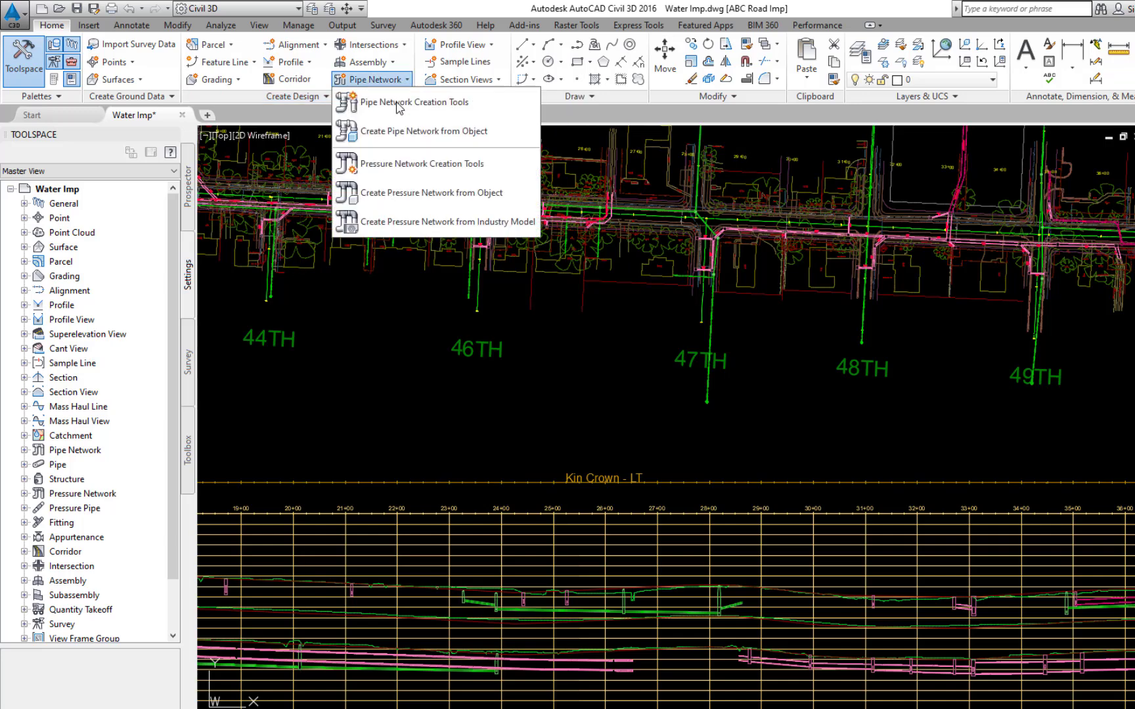
{"action": "left_click", "coordinate": [404, 163]}
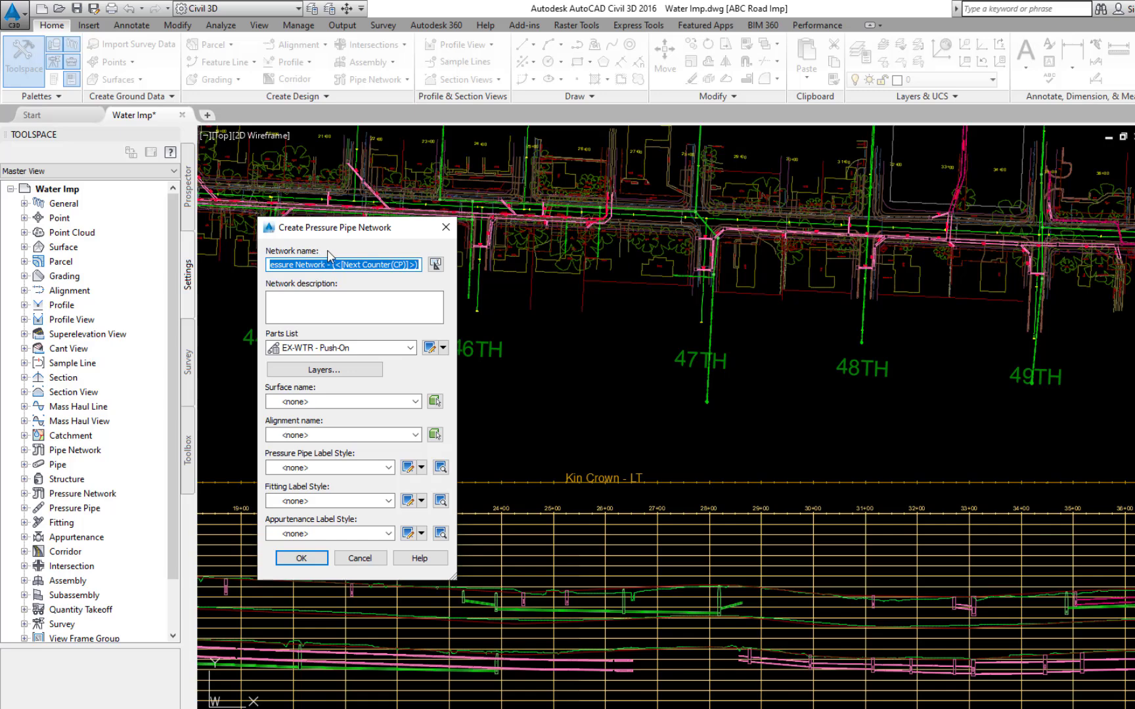
{"action": "type", "text": "EX-WTR"}
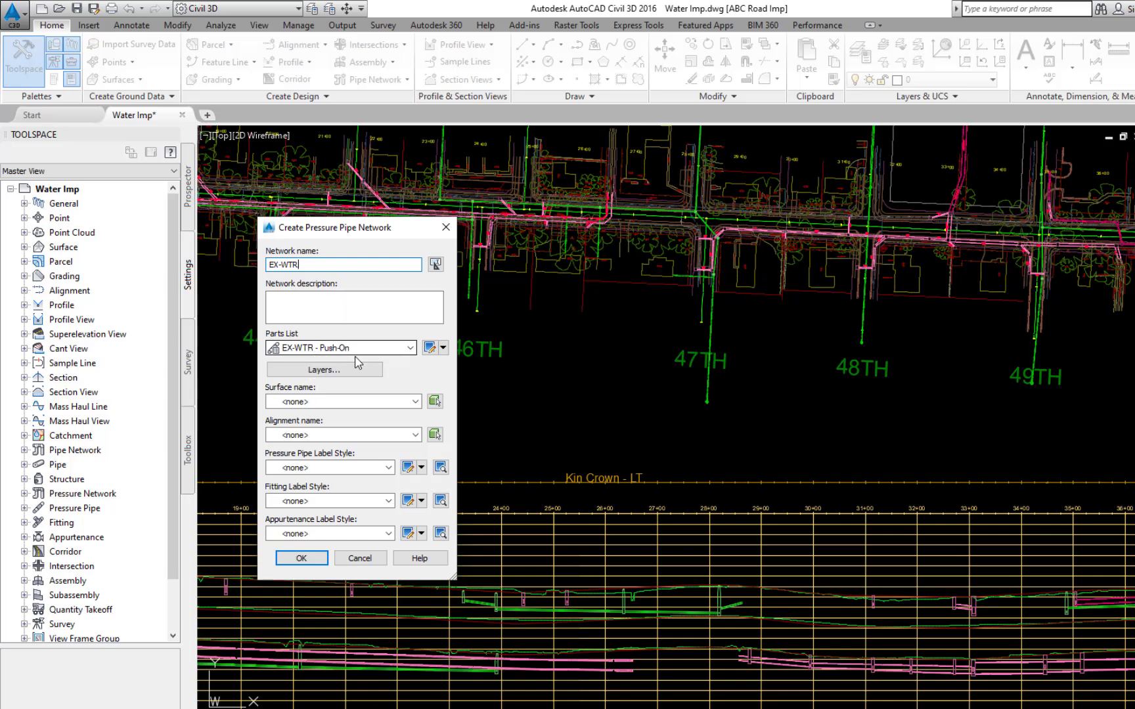
{"action": "left_click", "coordinate": [339, 372]}
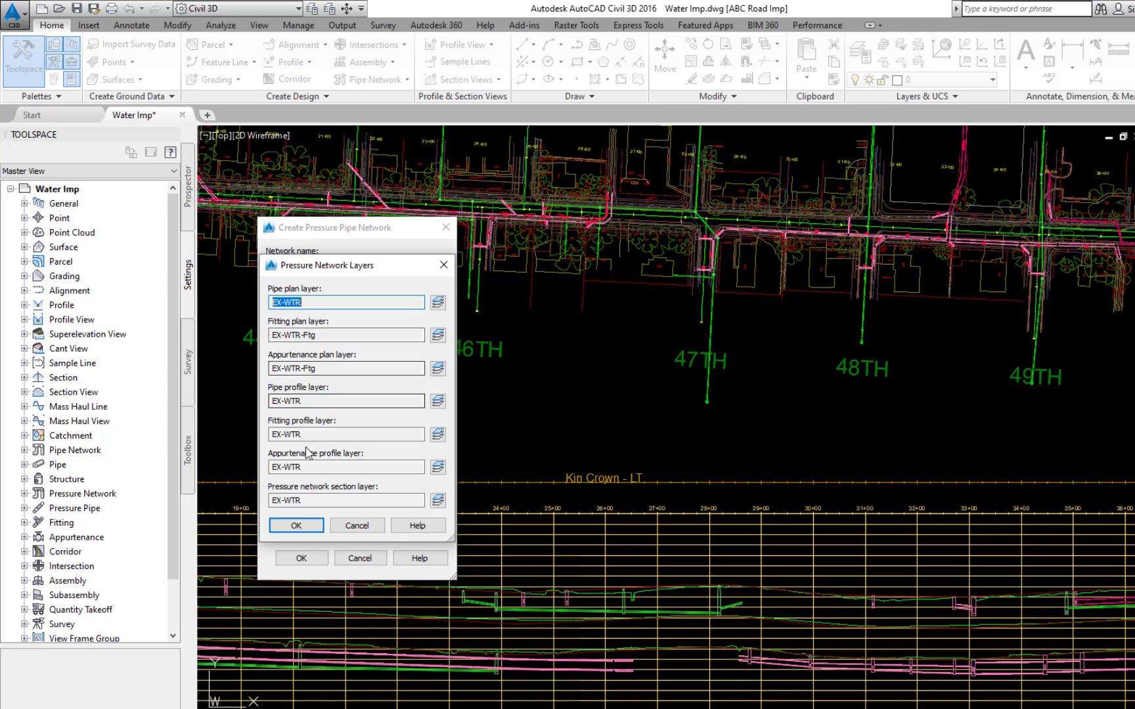
{"action": "left_click", "coordinate": [297, 526]}
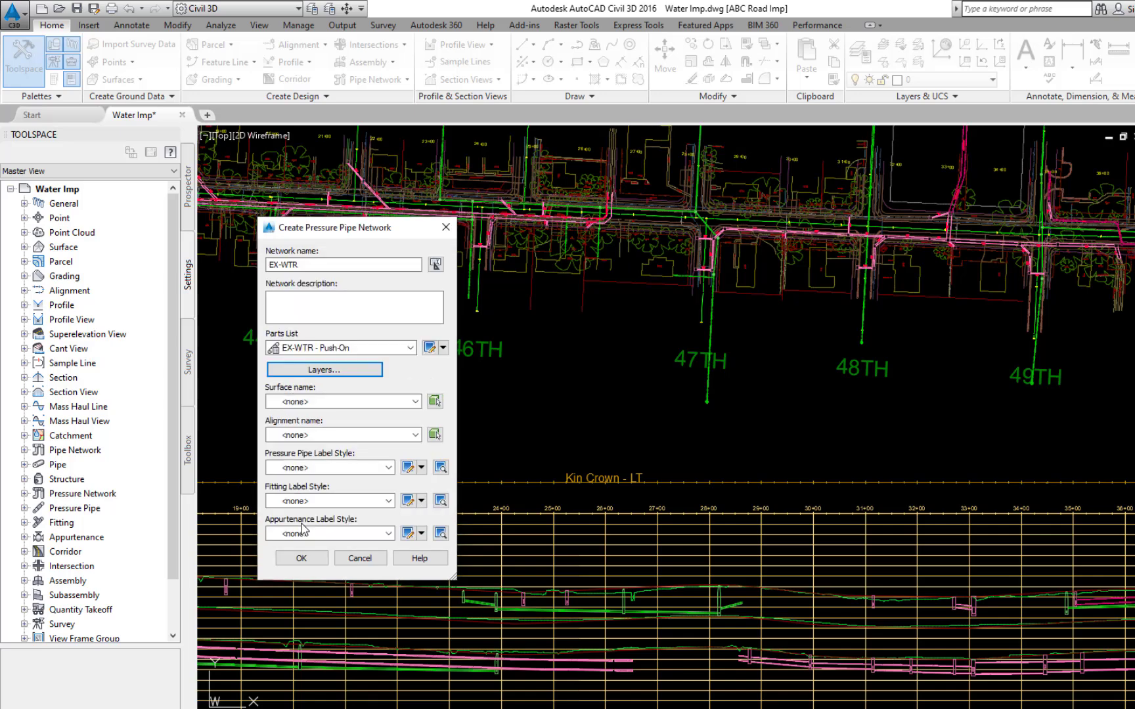
Create the network with surface EXist Surface w-Aerial, alignment Kin Crown and pressure pipe label style EX-WTR-Plan.
{"action": "left_click", "coordinate": [415, 401]}
{"action": "left_click", "coordinate": [348, 427]}
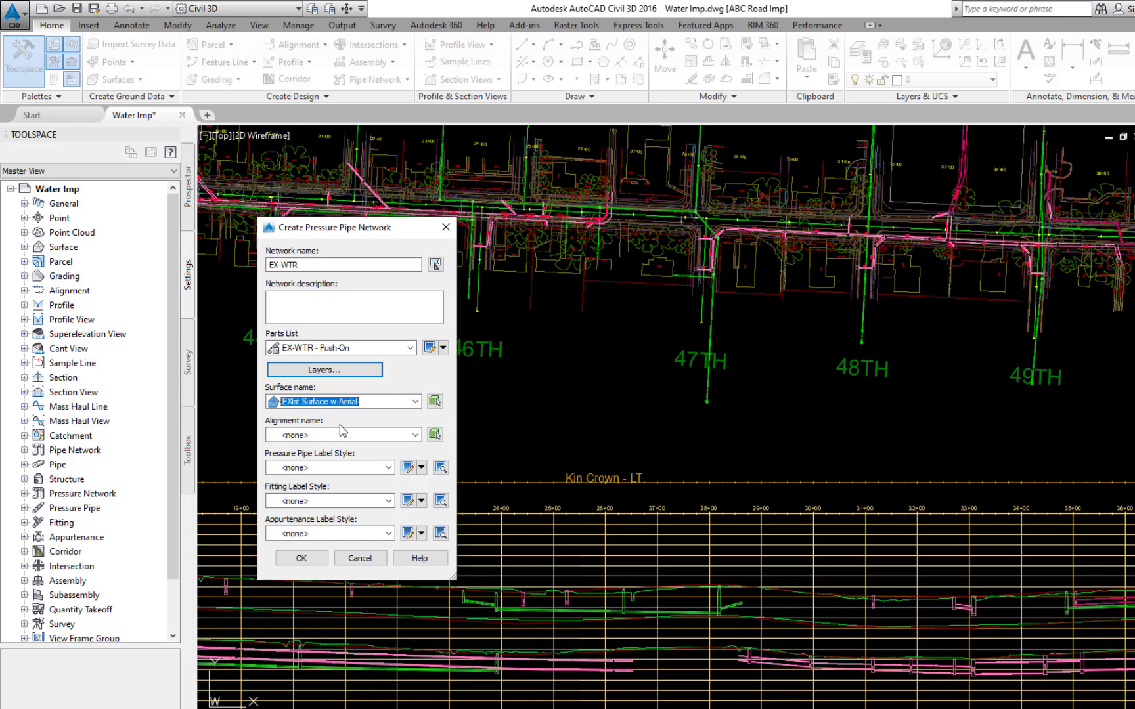
{"action": "left_click", "coordinate": [415, 435]}
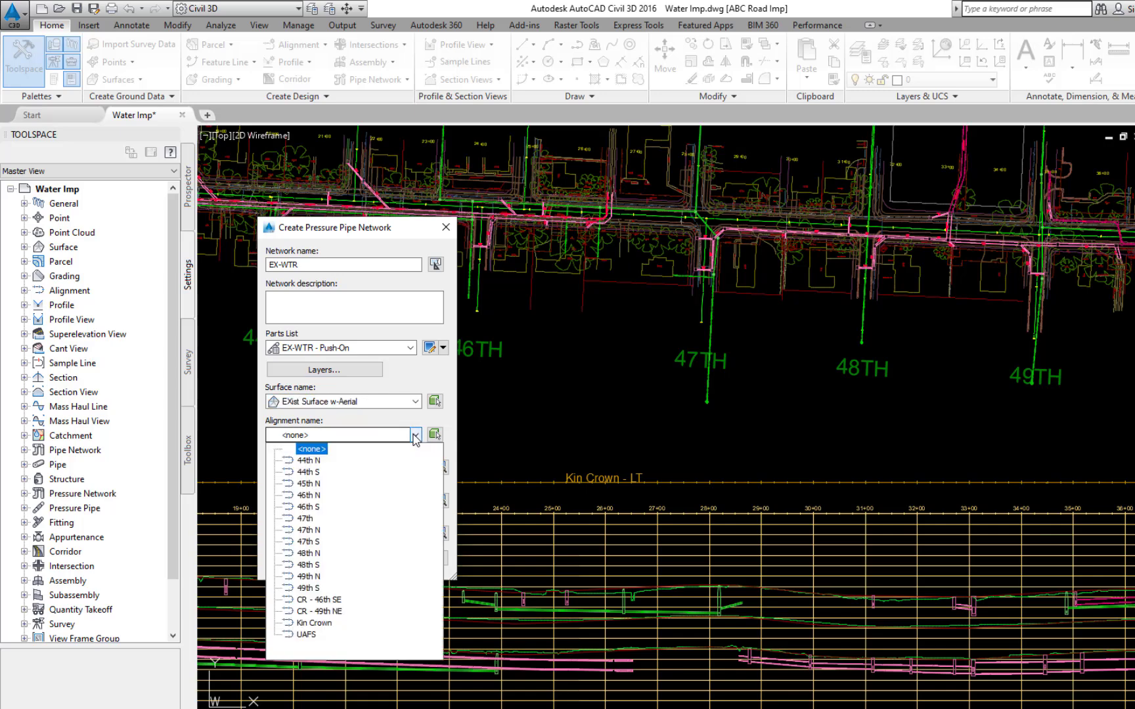
{"action": "left_click", "coordinate": [309, 623]}
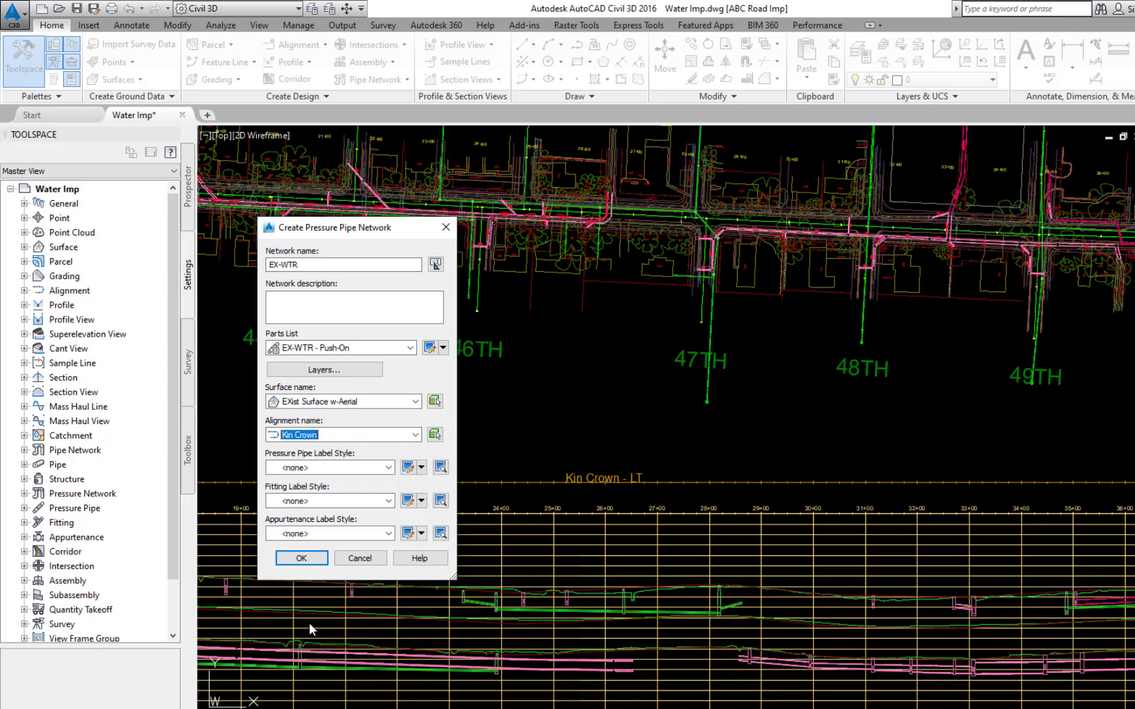
{"action": "left_click", "coordinate": [389, 468]}
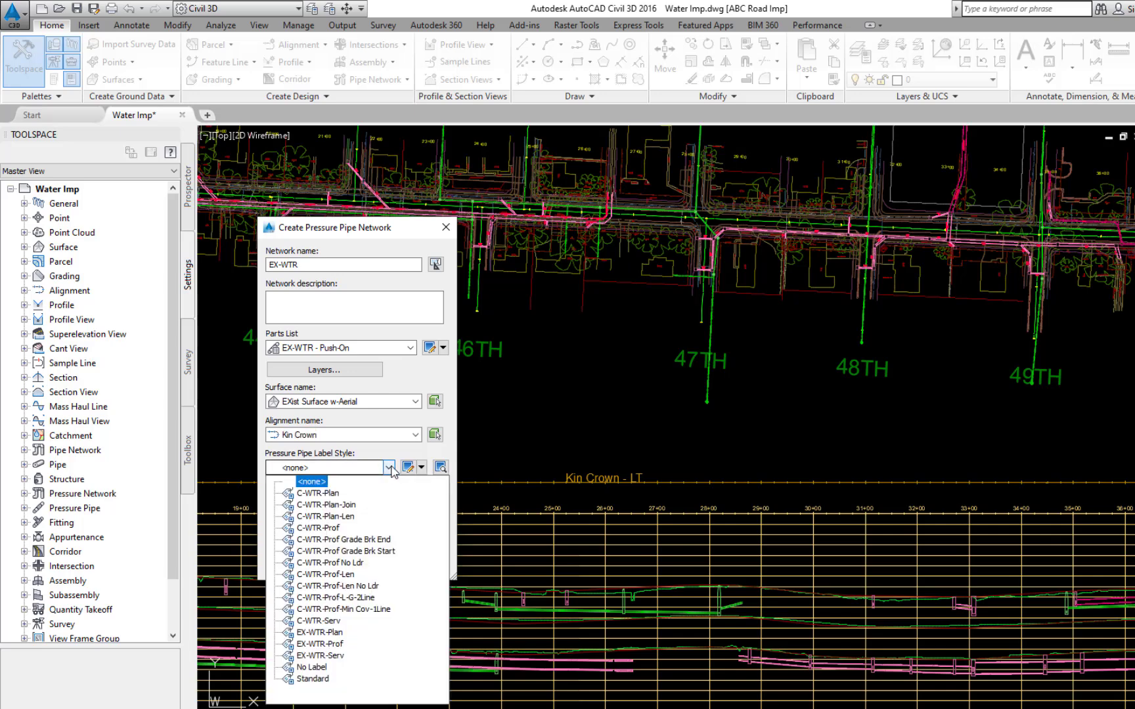
{"action": "left_click", "coordinate": [338, 632]}
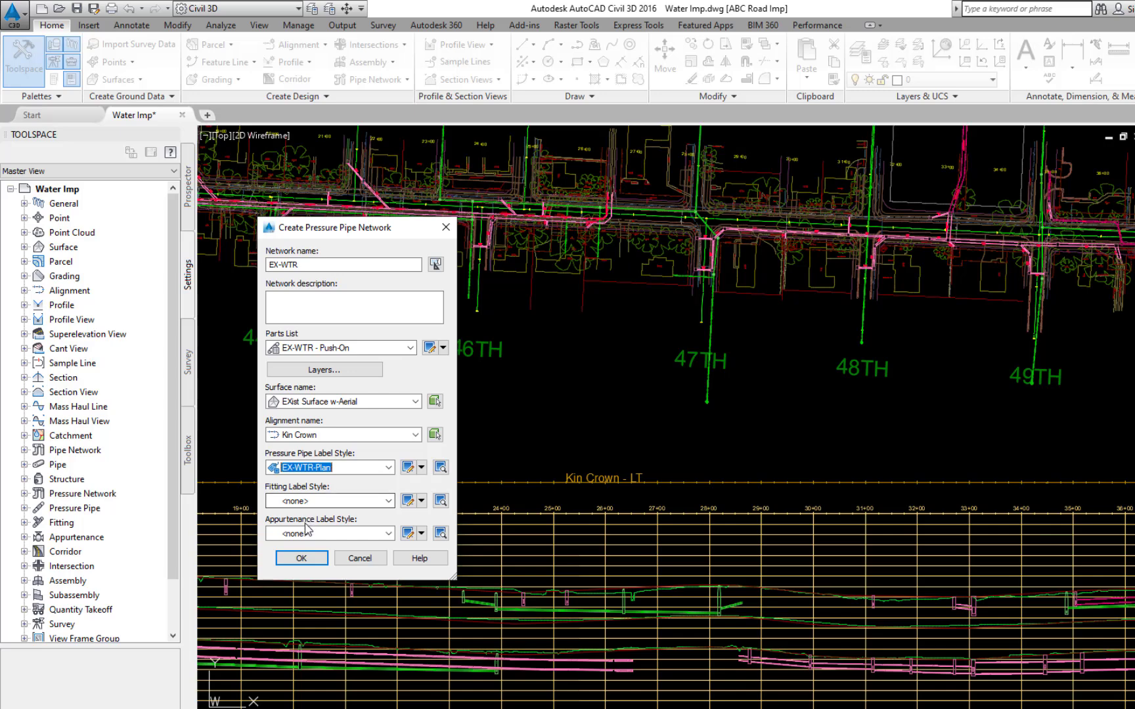
{"action": "left_click", "coordinate": [300, 557]}
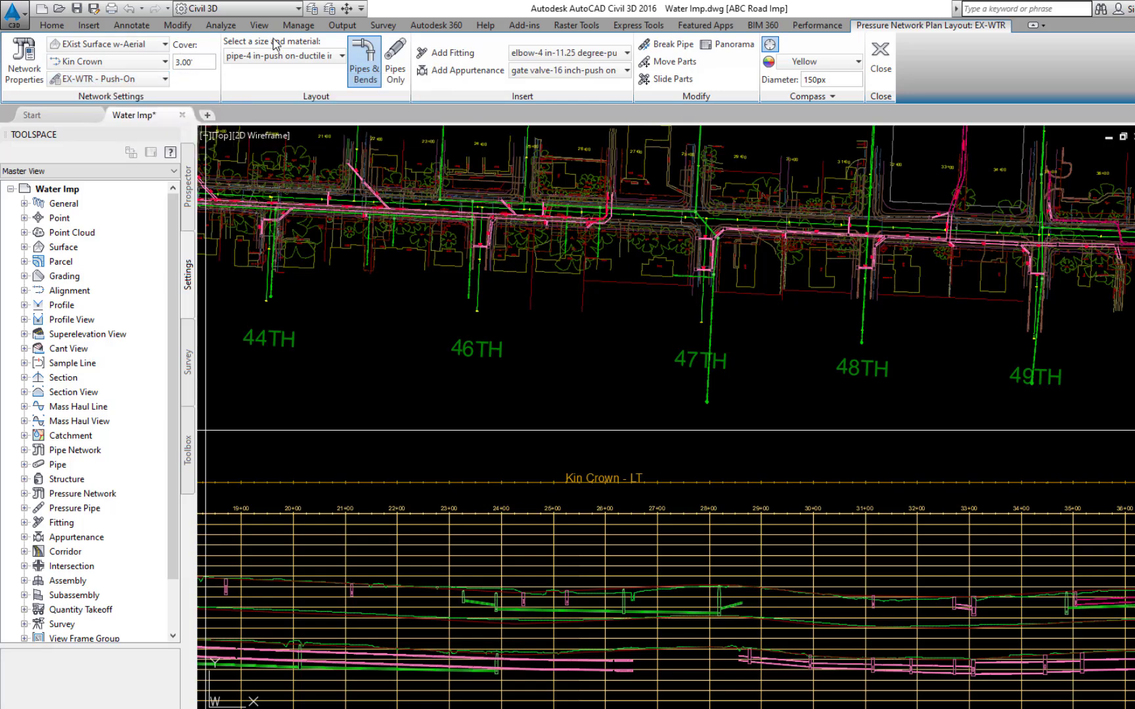
Choose the 8 in push-on ductile iron pipe, the 8 in x 8 in tee and the 8 inch gate valve as layout parts.
{"action": "left_click", "coordinate": [342, 56]}
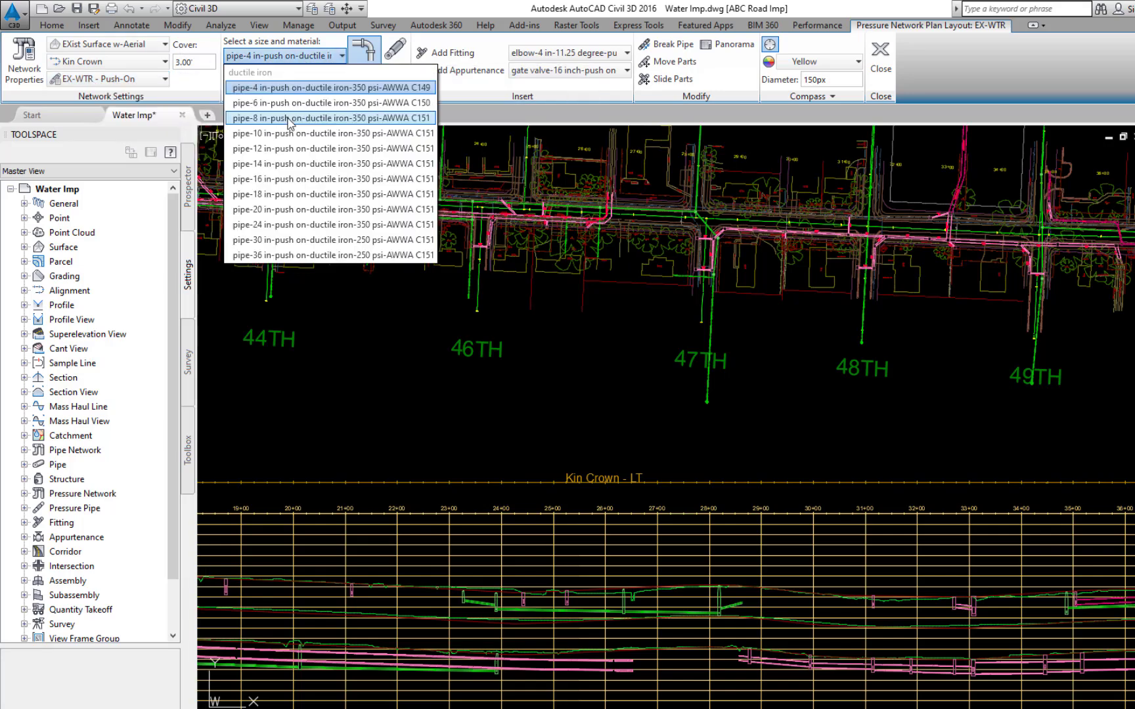
{"action": "left_click", "coordinate": [287, 119]}
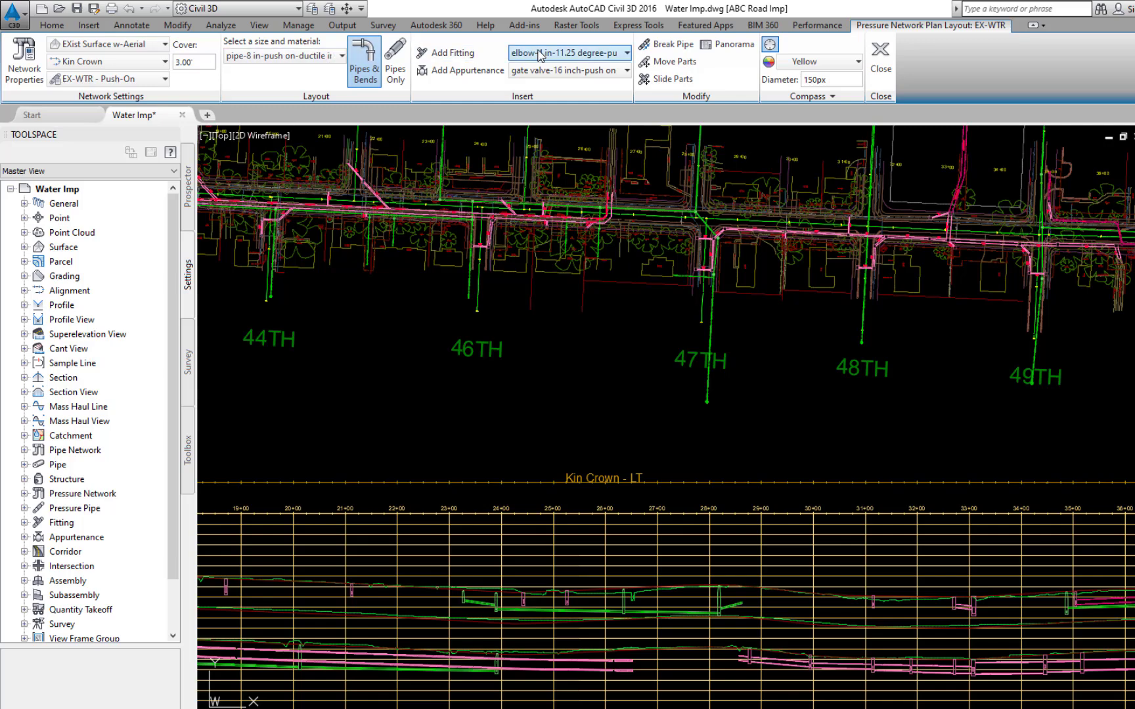
{"action": "left_click", "coordinate": [624, 52]}
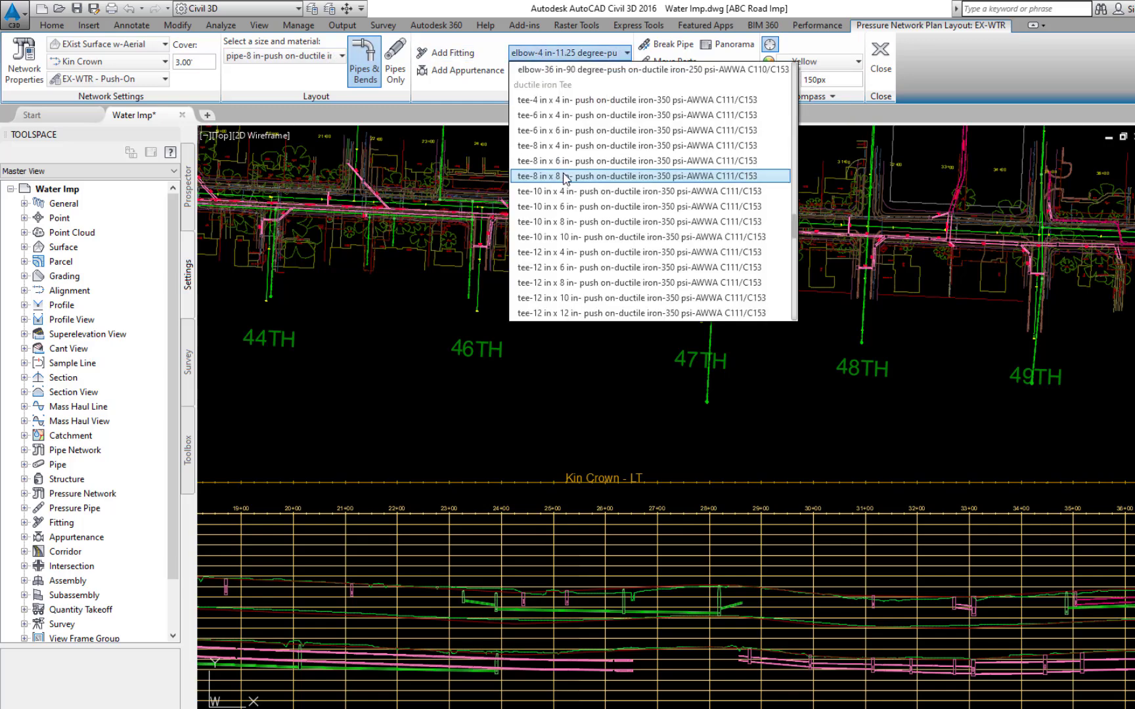
{"action": "left_click", "coordinate": [566, 176]}
{"action": "left_click", "coordinate": [627, 70]}
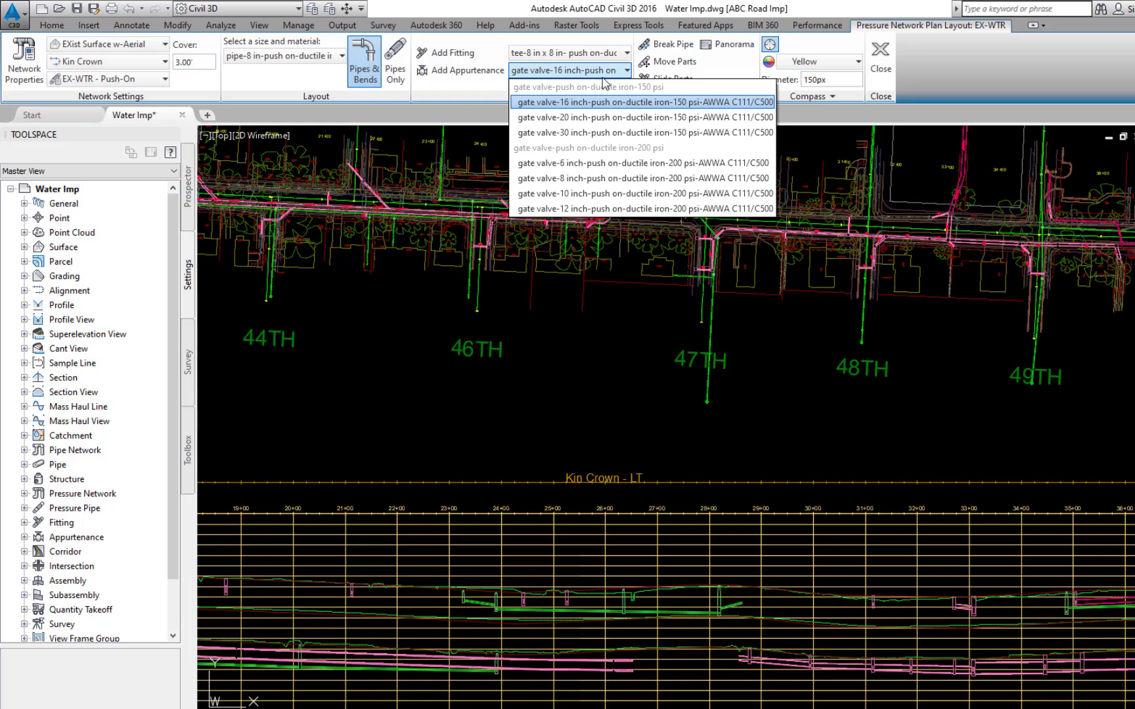
{"action": "left_click", "coordinate": [583, 178]}
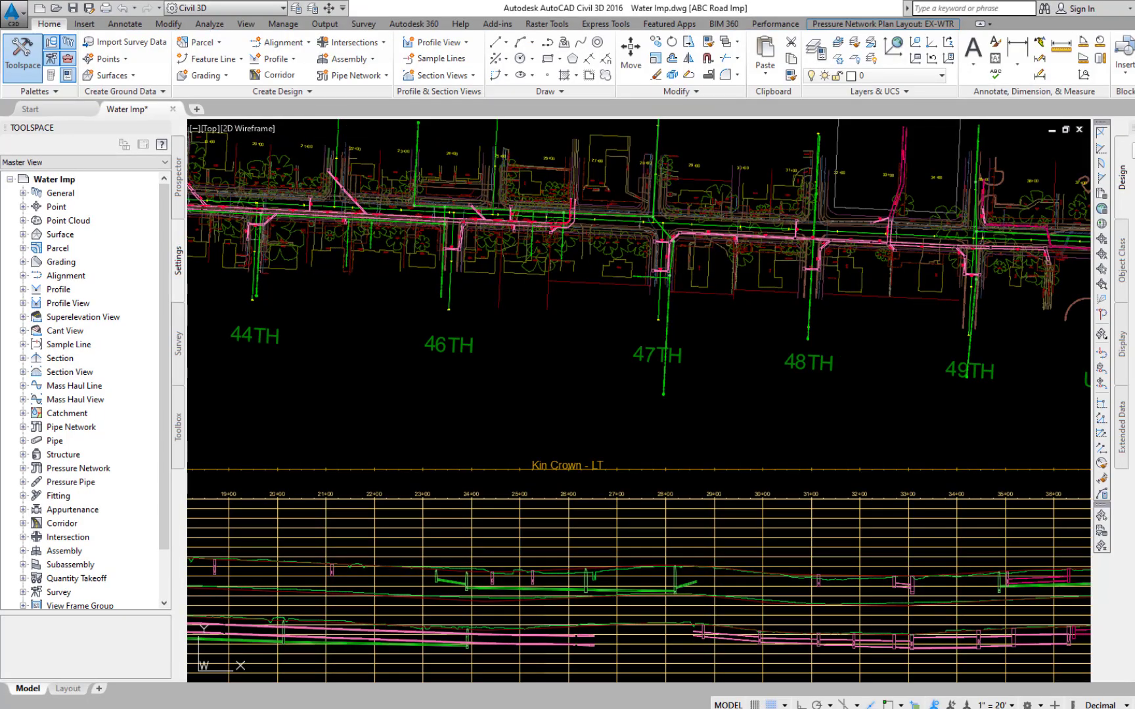
Turn off all layers in the drawing through the Layer Properties Manager.
{"action": "type", "text": "la"}
{"action": "key", "text": "Return"}
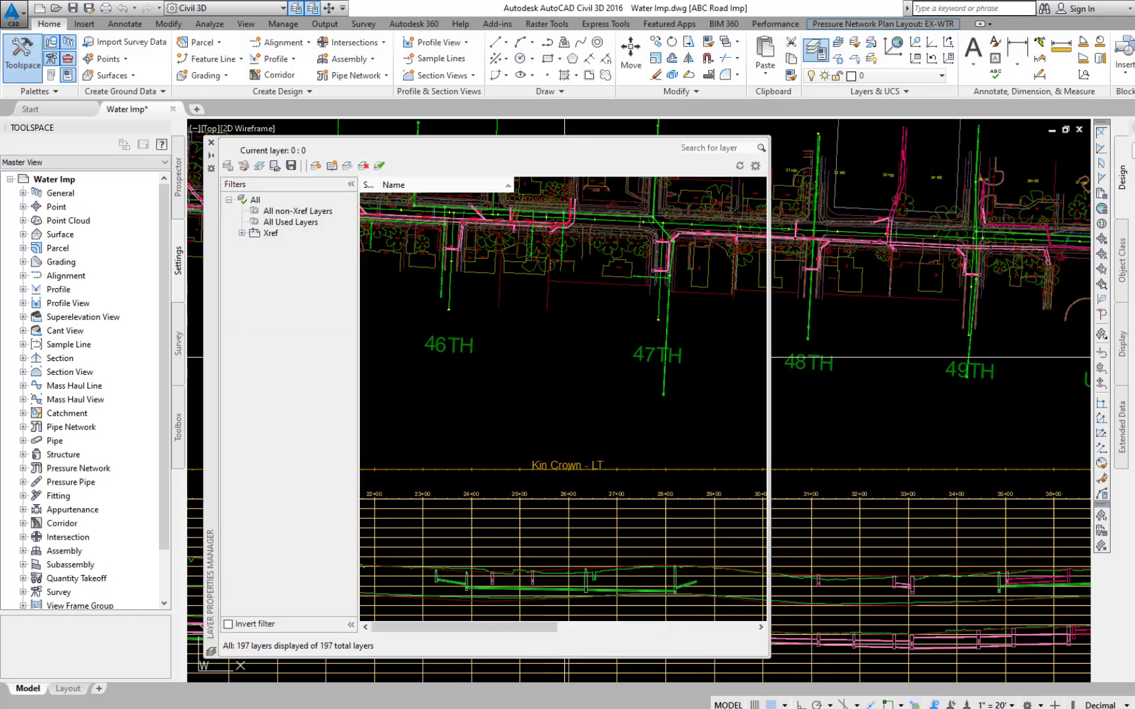
{"action": "right_click", "coordinate": [256, 201]}
{"action": "mouse_move", "coordinate": [355, 209]}
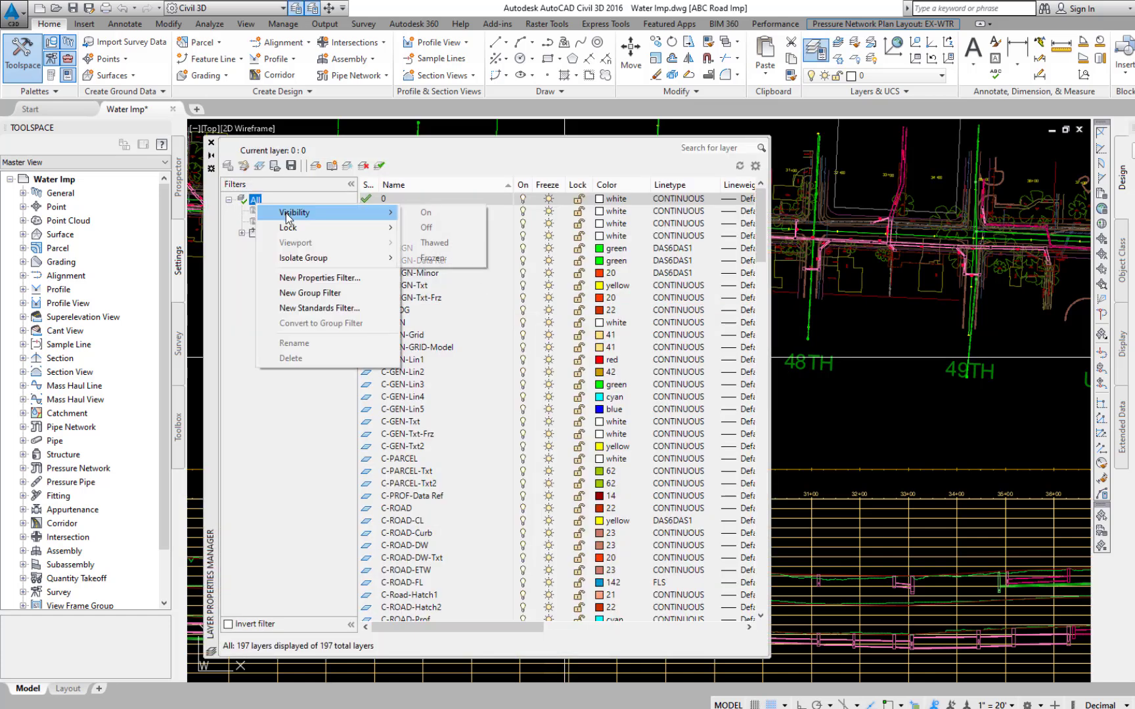
{"action": "left_click", "coordinate": [431, 230]}
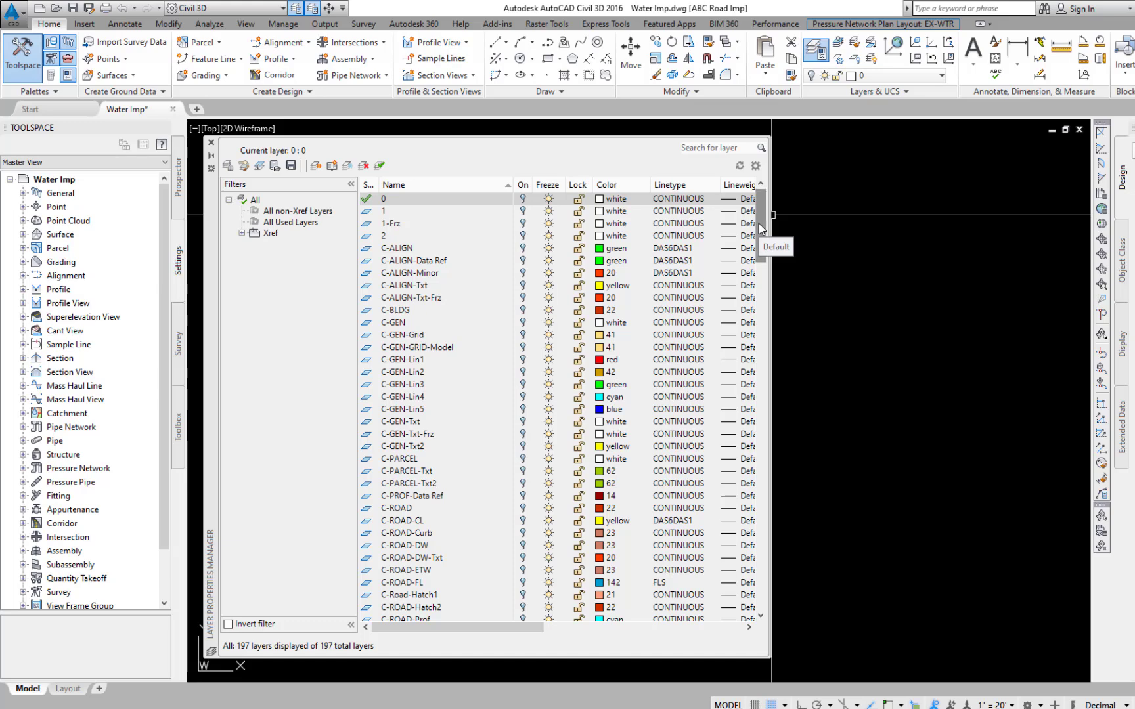
Turn on the profile view layers from C3D-PROFVW through C3D-PROFVW-Txt4.
{"action": "left_click_drag", "start_coordinate": [759, 222], "coordinate": [762, 368]}
{"action": "left_click", "coordinate": [412, 446]}
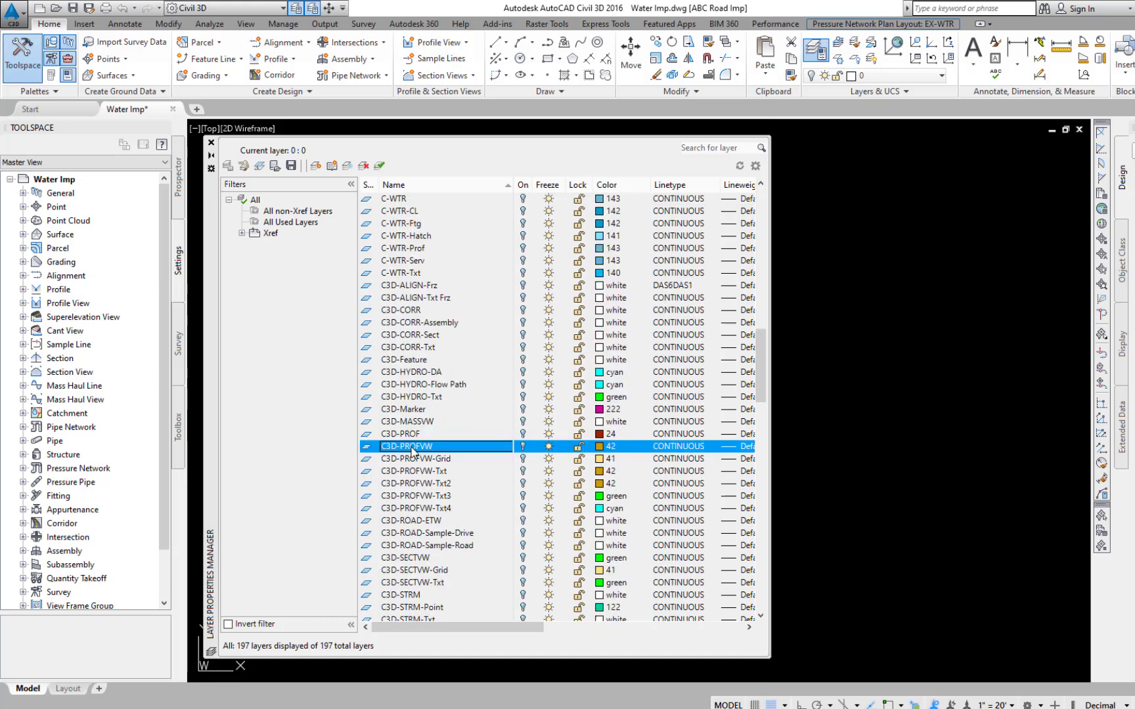
{"action": "left_click", "coordinate": [452, 508], "text": "shift"}
{"action": "left_click", "coordinate": [523, 508]}
Turn on the EX-WTR layer and the referenced layers Exist Topo|EX-ROAD-Name and Exist Topo|EX-WTR.
{"action": "left_click_drag", "start_coordinate": [761, 384], "coordinate": [759, 502]}
{"action": "left_click", "coordinate": [523, 585]}
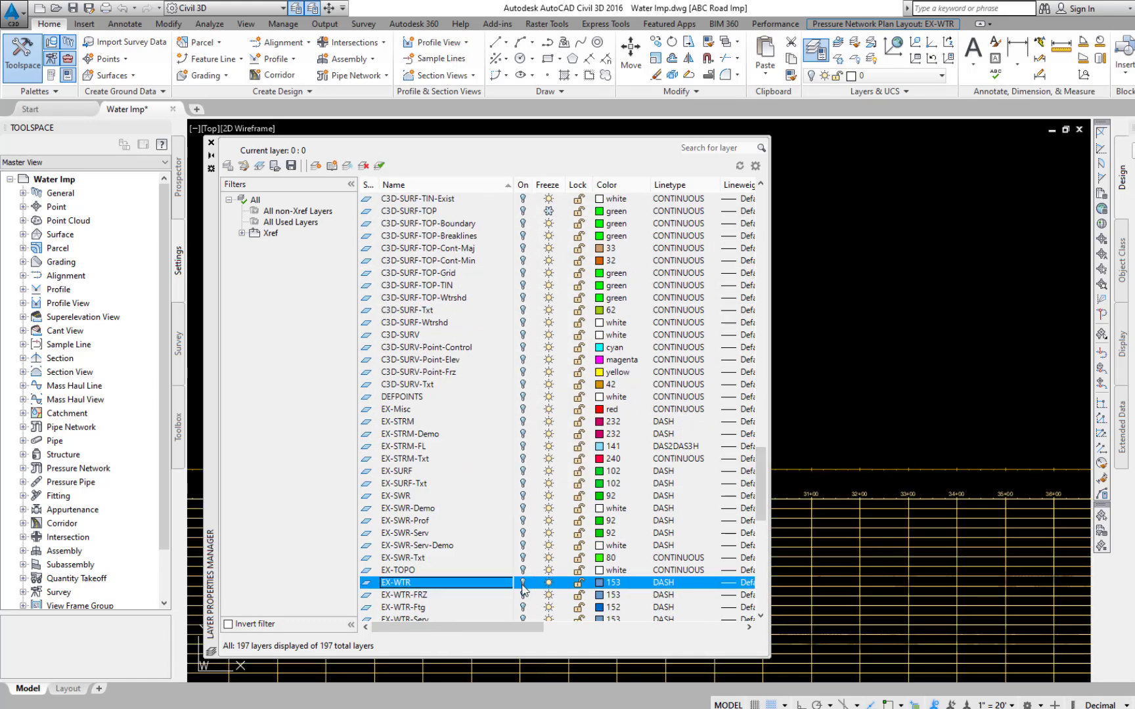
{"action": "scroll", "coordinate": [468, 470], "scroll_direction": "down", "scroll_amount": 10}
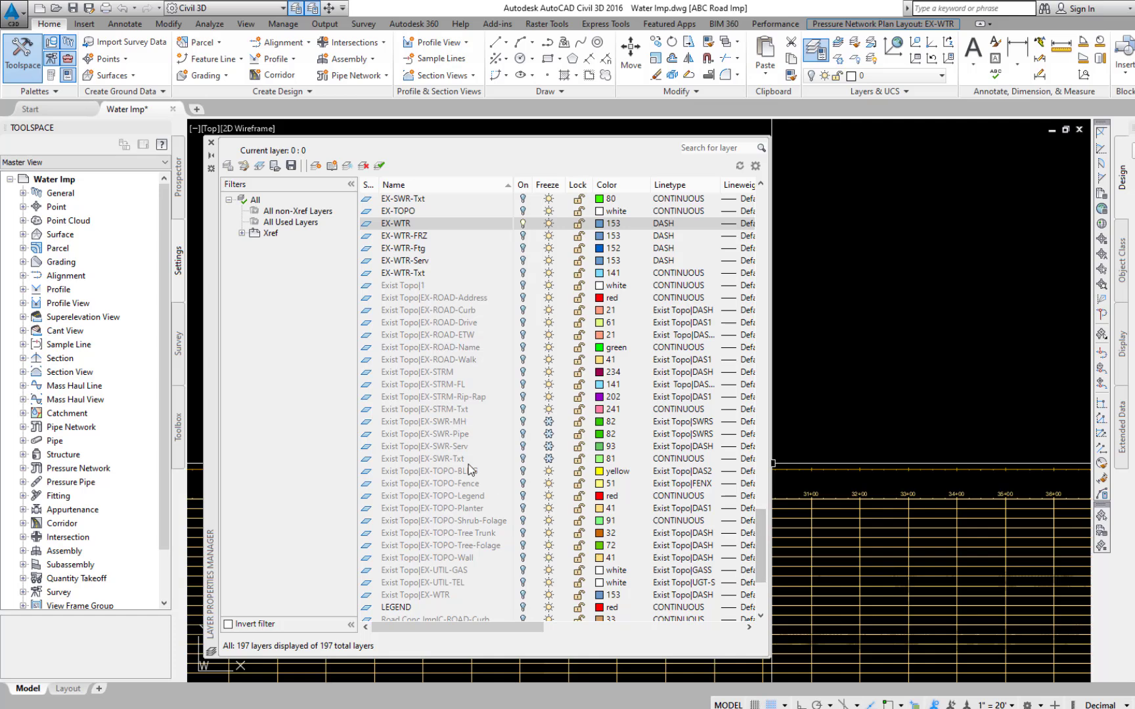
{"action": "left_click", "coordinate": [523, 348]}
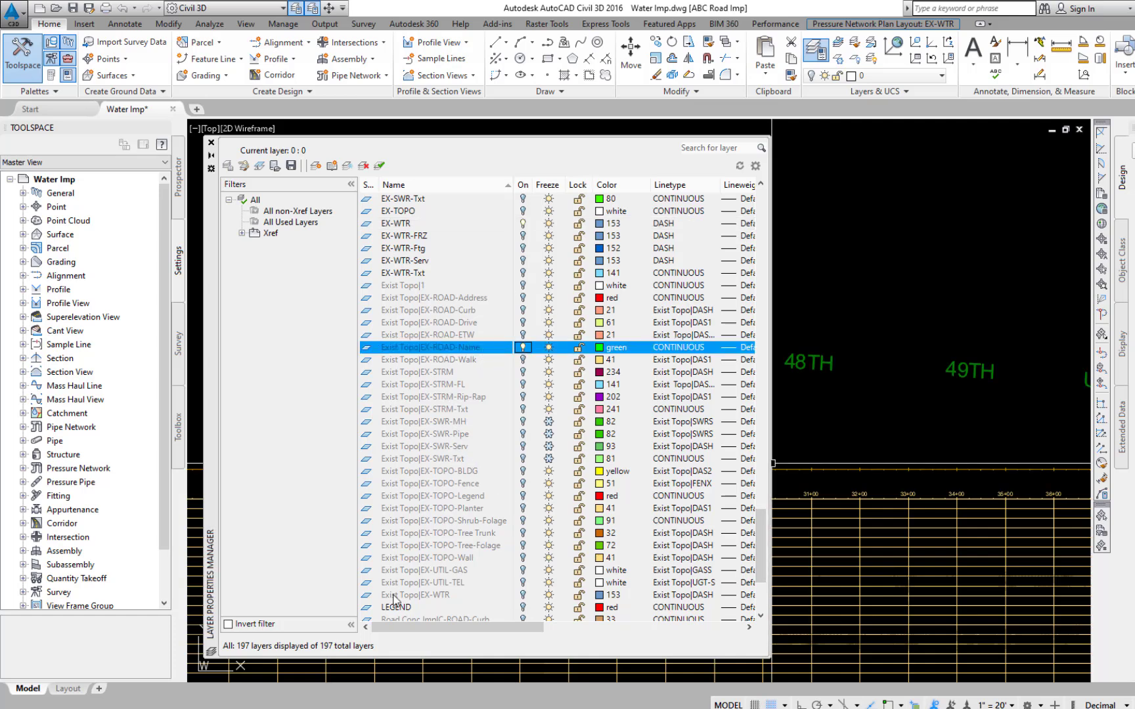
{"action": "left_click", "coordinate": [421, 595]}
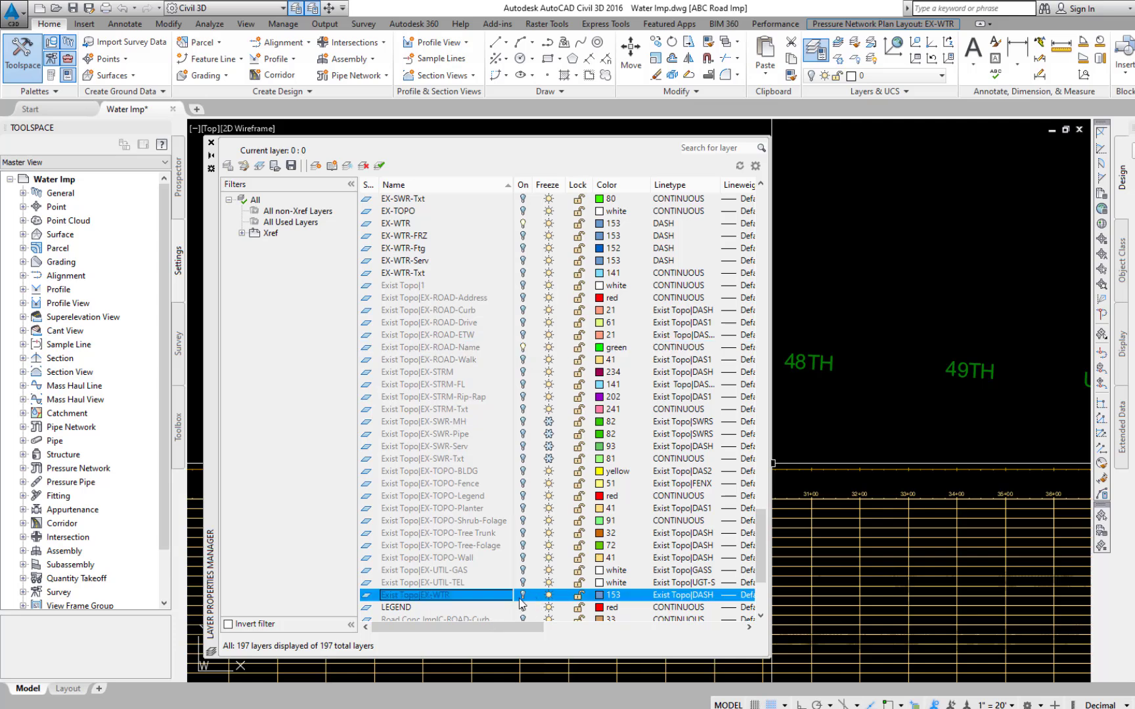
{"action": "left_click", "coordinate": [523, 595]}
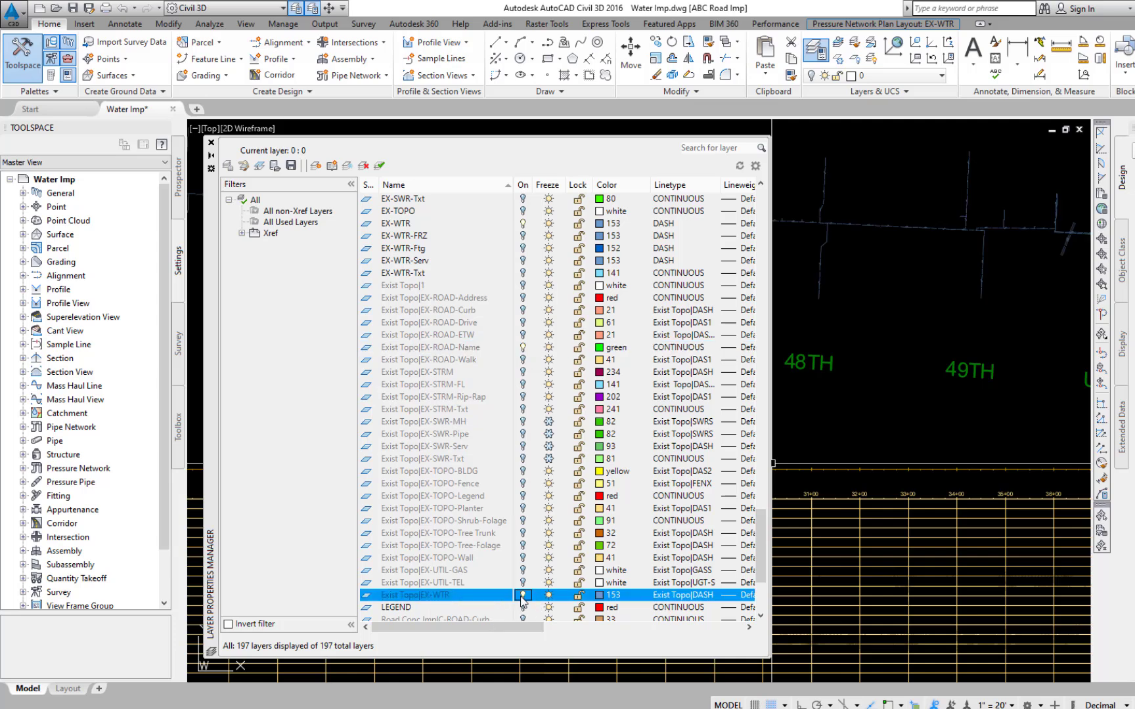
Set the Exist Topo|EX-WTR layer's color to white, make EX-WTR the current layer and close the Layer Properties Manager.
{"action": "left_click", "coordinate": [609, 595]}
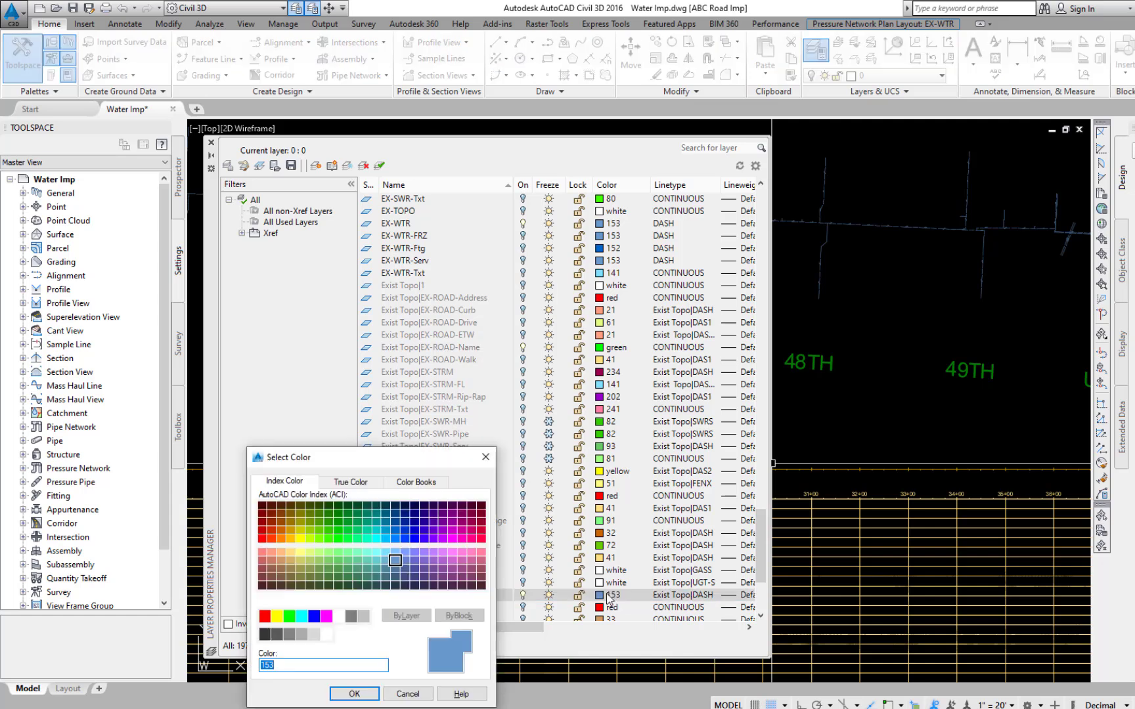
{"action": "left_click", "coordinate": [339, 616]}
{"action": "left_click", "coordinate": [354, 693]}
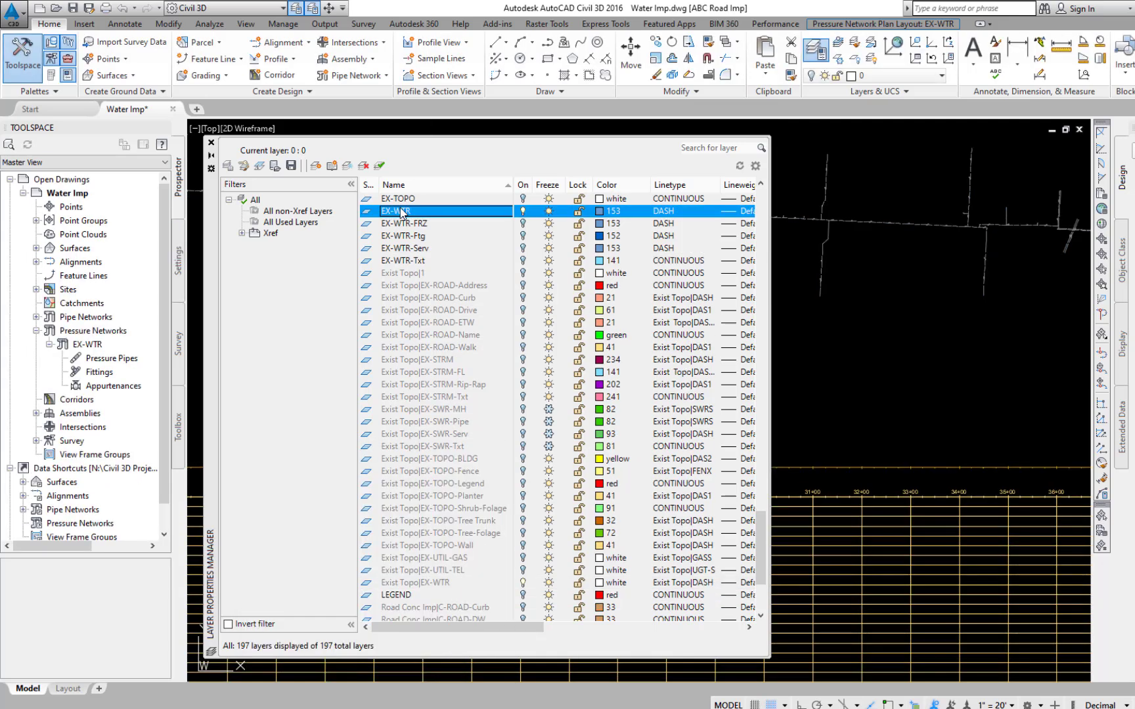
{"action": "double_click", "coordinate": [402, 212]}
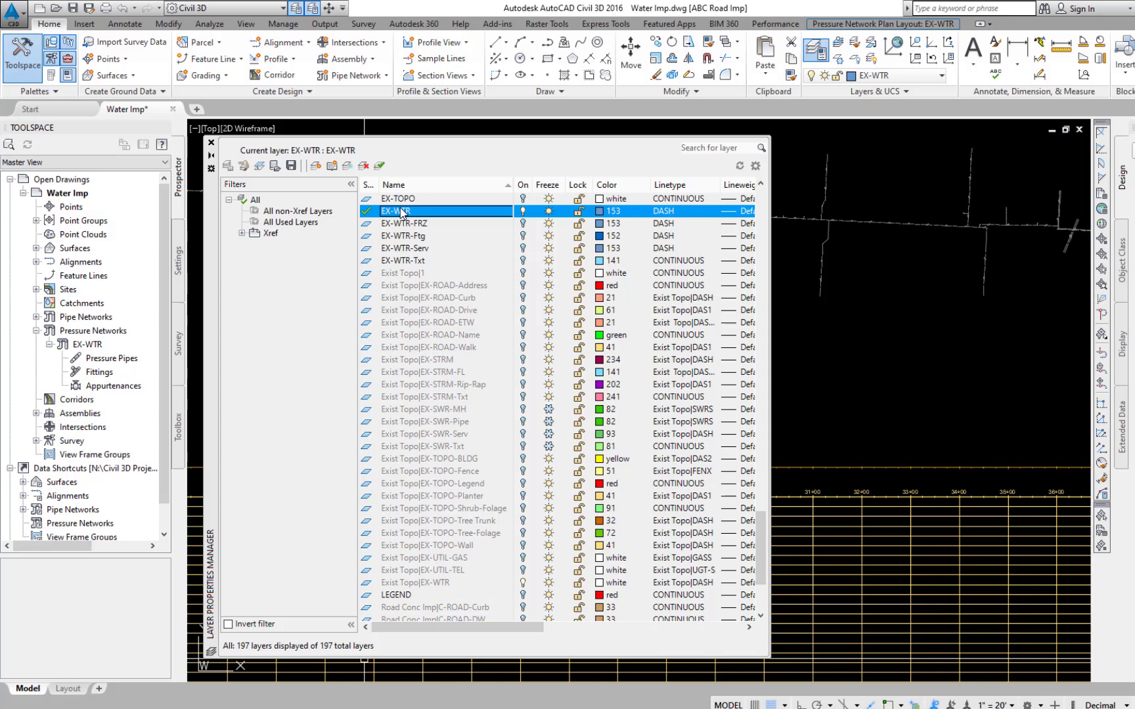
{"action": "left_click", "coordinate": [211, 143]}
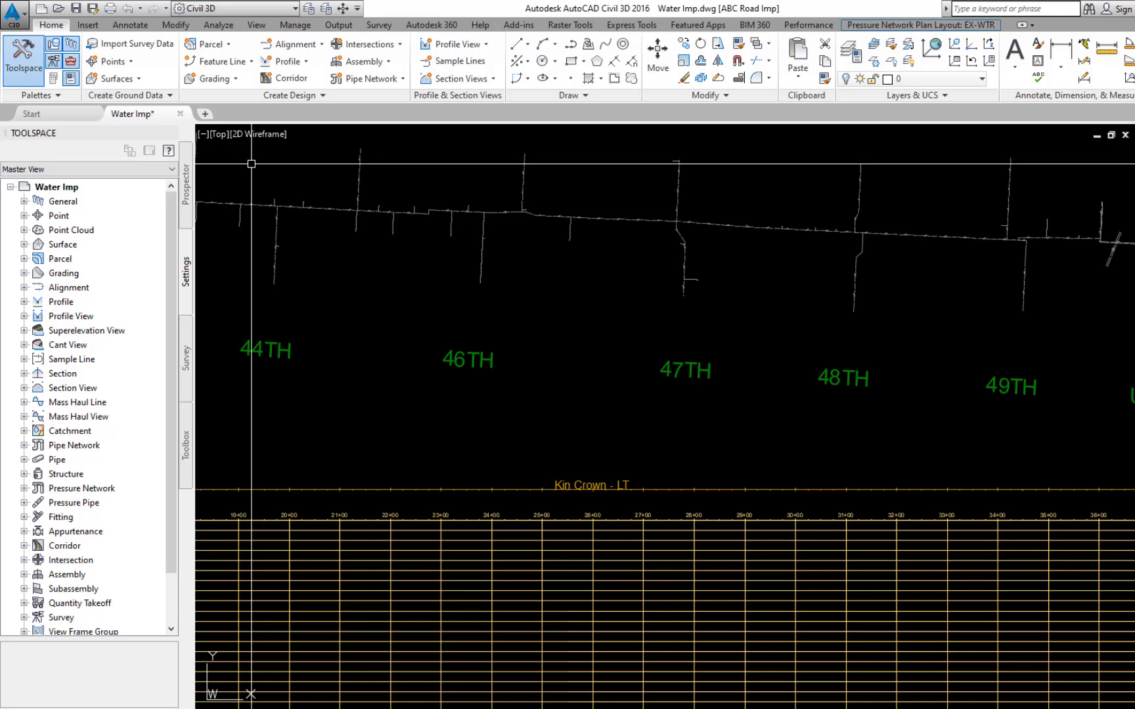
Open the EX-WTR pressure network for plan layout editing.
{"action": "mouse_move", "coordinate": [251, 157]}
{"action": "middle_mouse_down"}
{"action": "mouse_move", "coordinate": [805, 286]}
{"action": "mouse_move", "coordinate": [981, 351]}
{"action": "middle_mouse_up"}
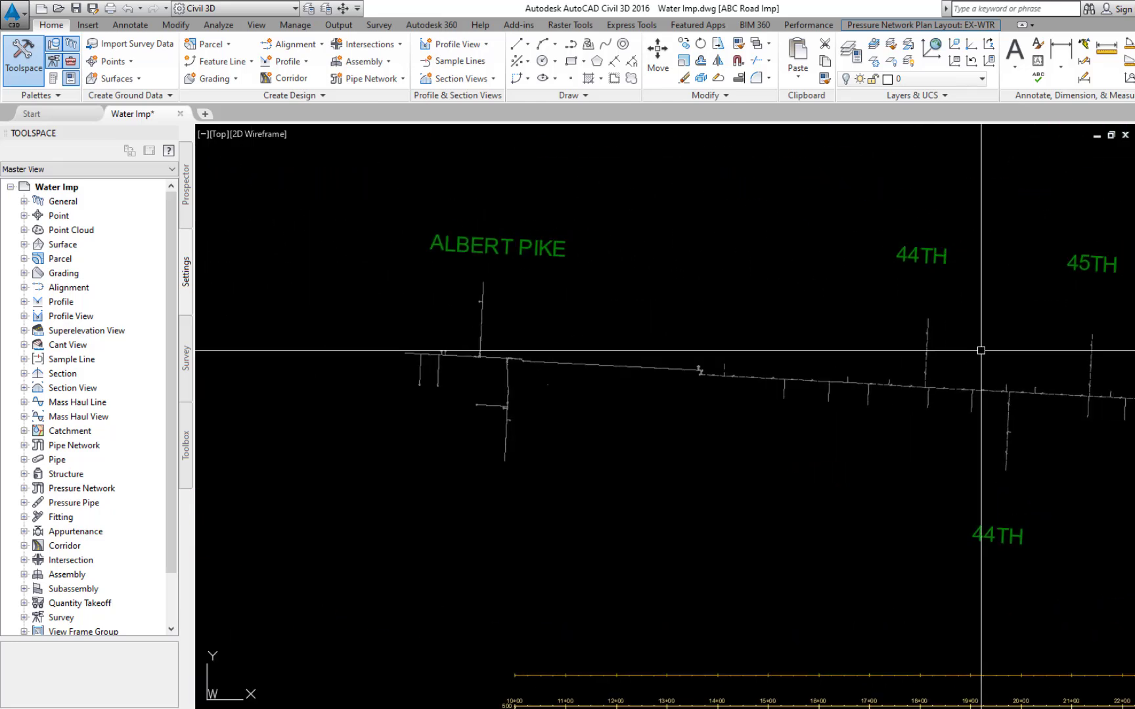
{"action": "left_click", "coordinate": [186, 185]}
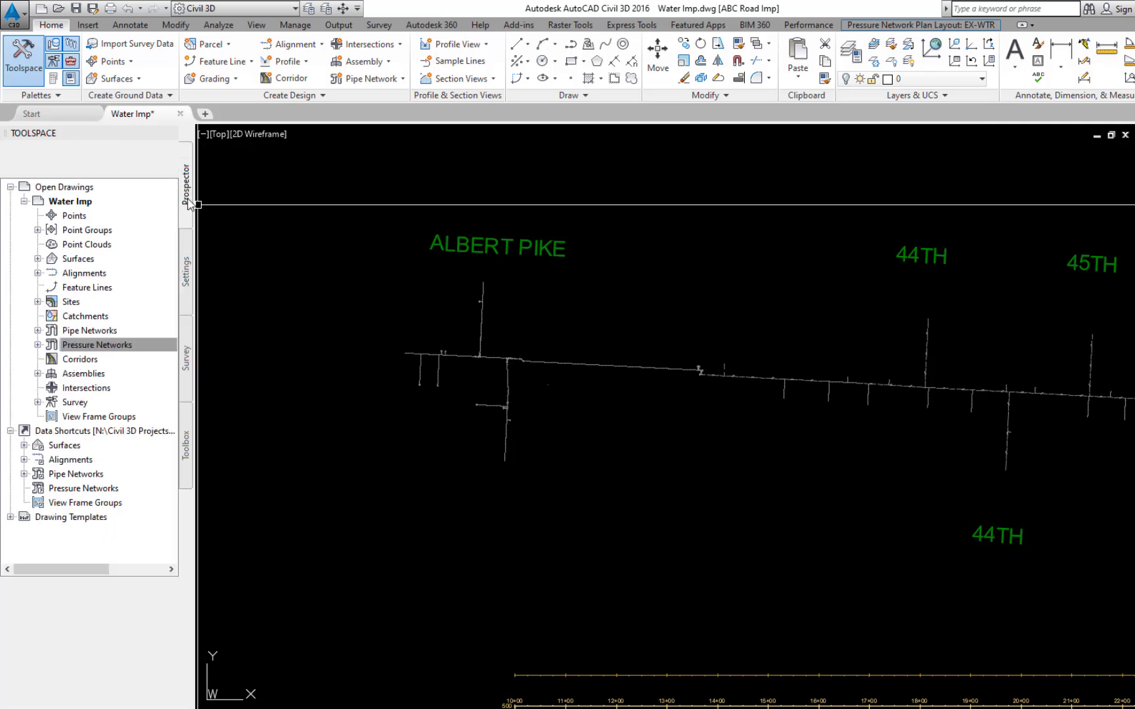
{"action": "left_click", "coordinate": [67, 346]}
{"action": "left_click", "coordinate": [37, 344]}
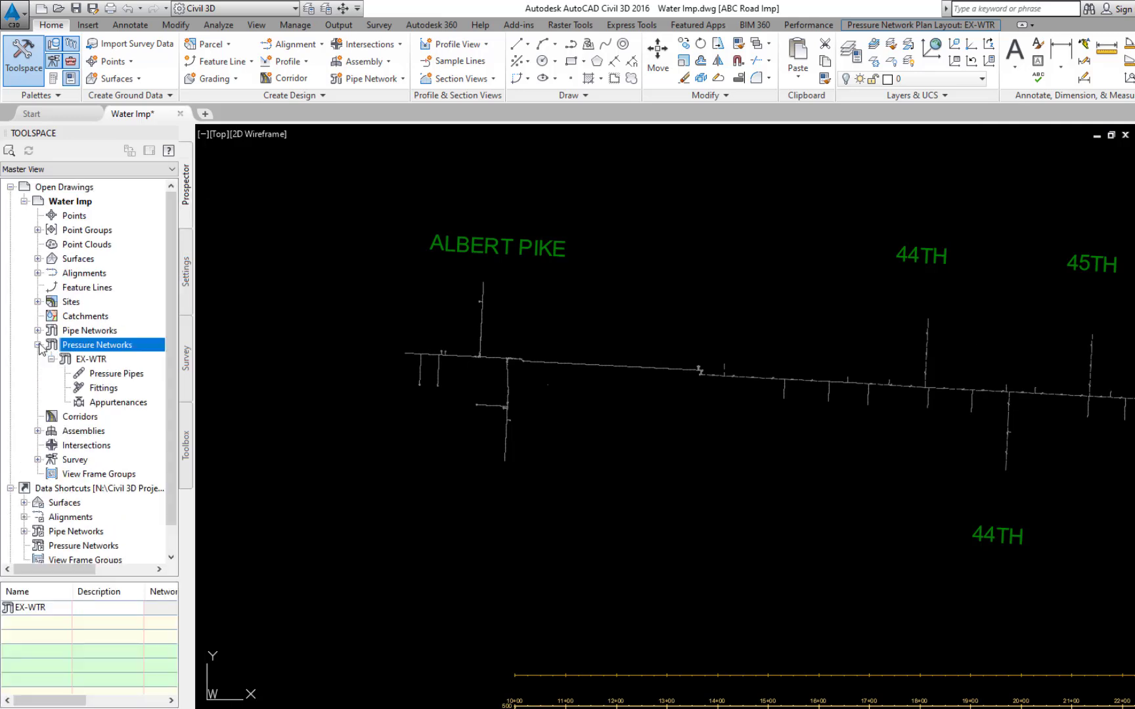
{"action": "left_click", "coordinate": [92, 362]}
{"action": "right_click", "coordinate": [92, 362]}
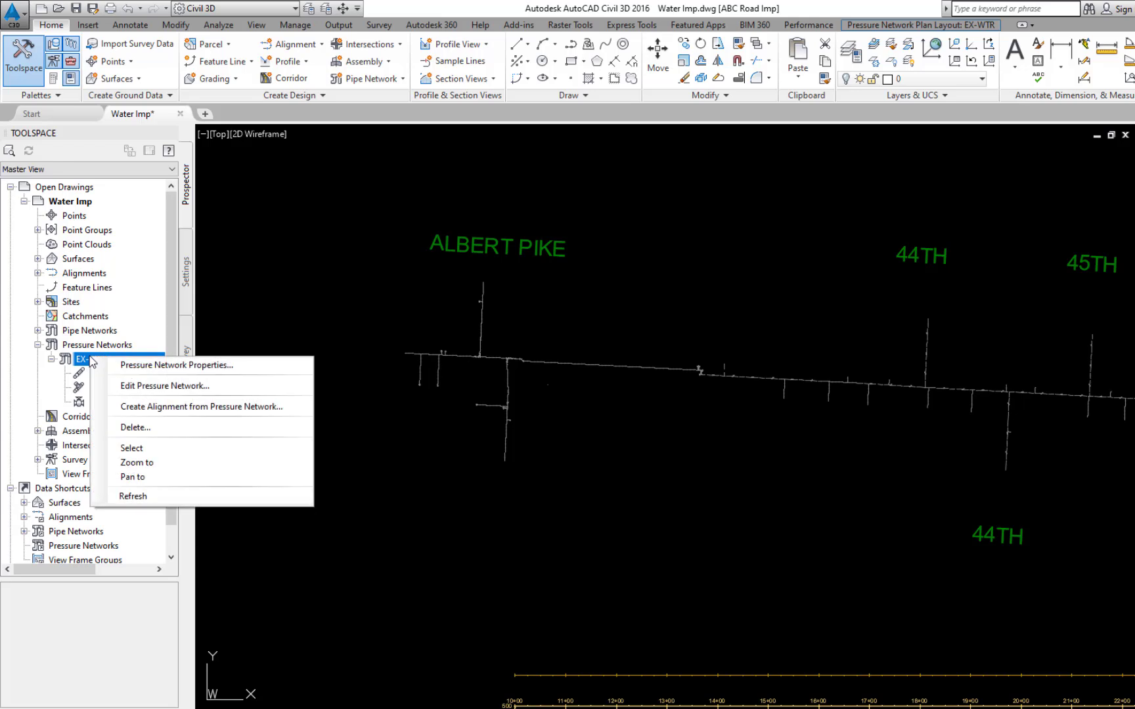
{"action": "left_click", "coordinate": [172, 387]}
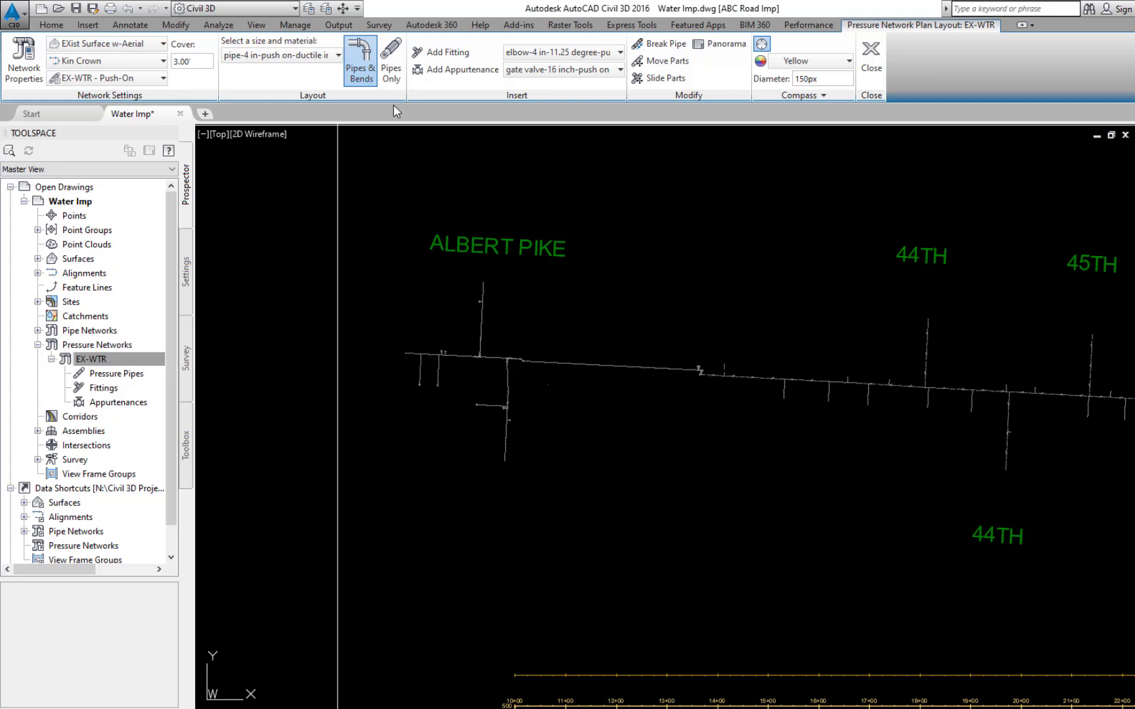
Start a pipes-only run of 6 in push-on ductile iron pipe at the 8" water line's west end, with its first bend point at a service line before 44TH.
{"action": "left_click", "coordinate": [391, 70]}
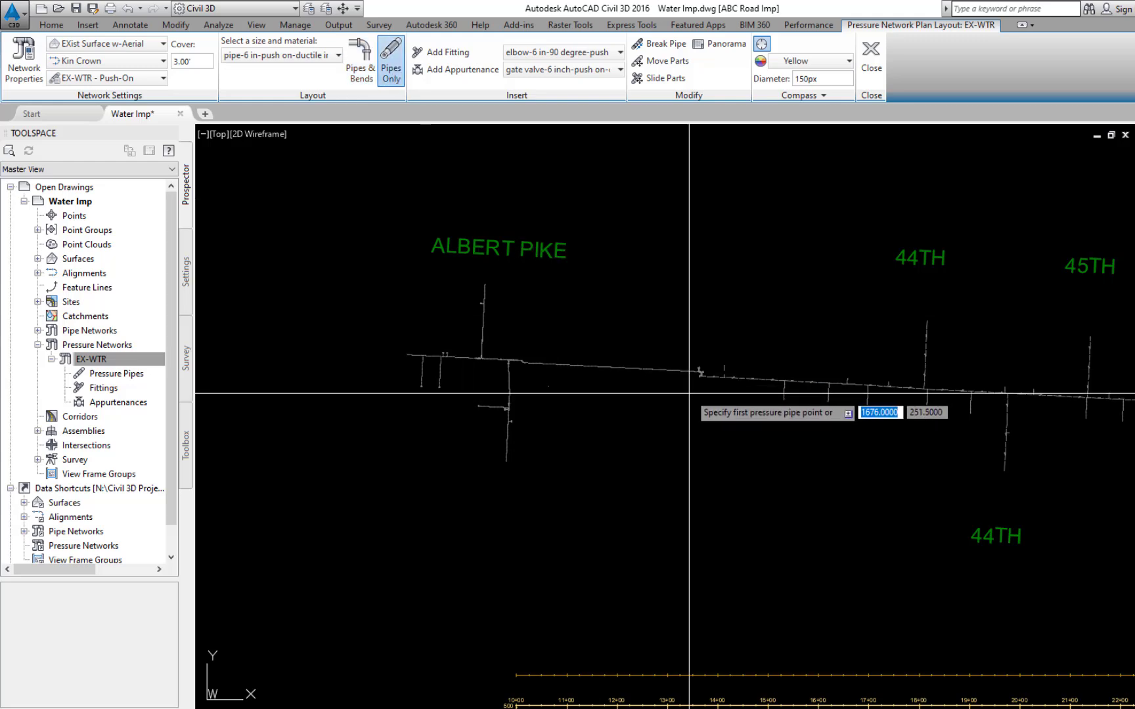
{"action": "scroll", "coordinate": [689, 394], "scroll_direction": "up", "scroll_amount": 6}
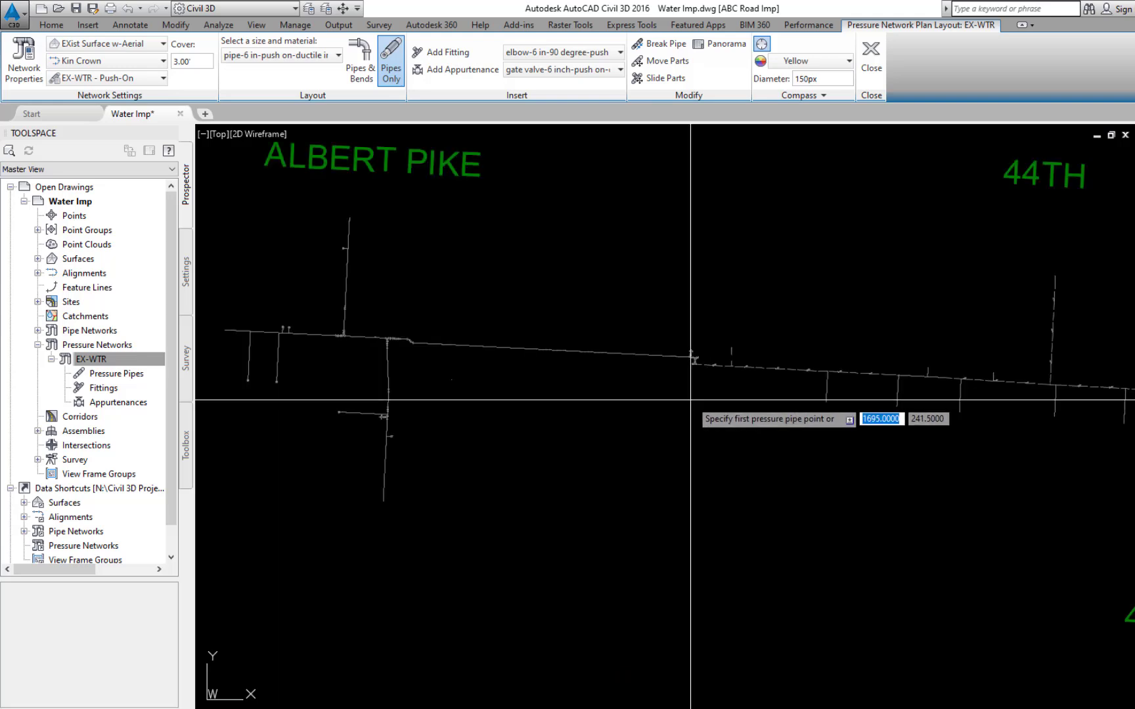
{"action": "left_click", "coordinate": [590, 376]}
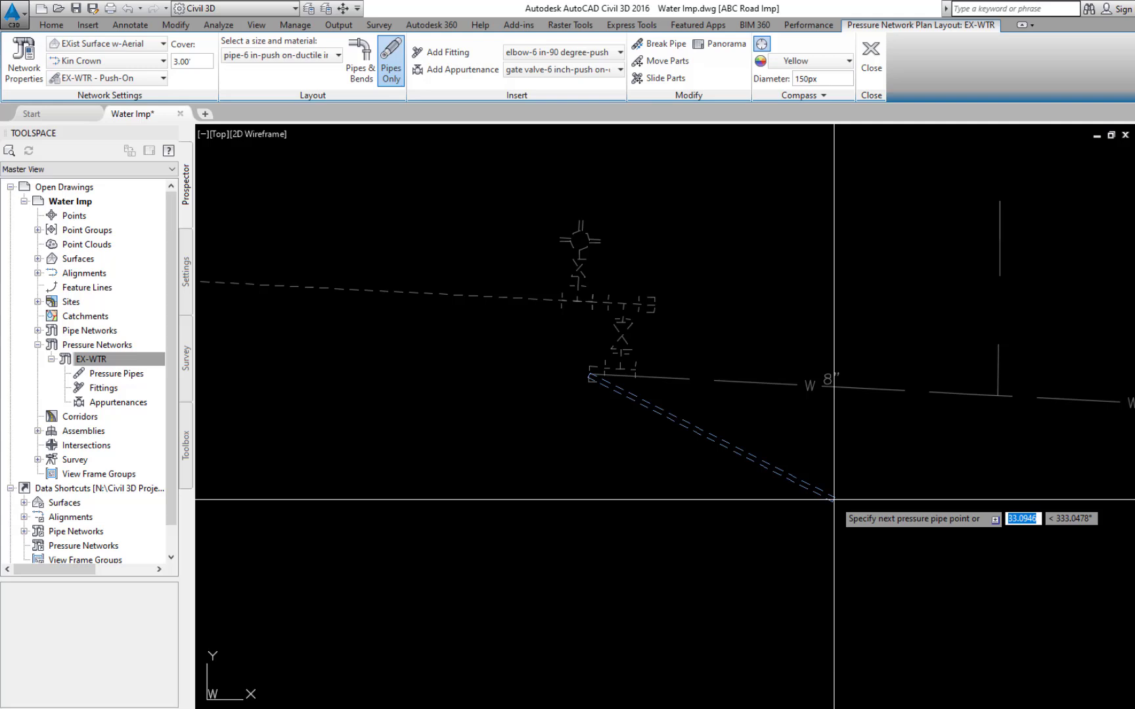
{"action": "scroll", "coordinate": [835, 499], "scroll_direction": "down", "scroll_amount": 6}
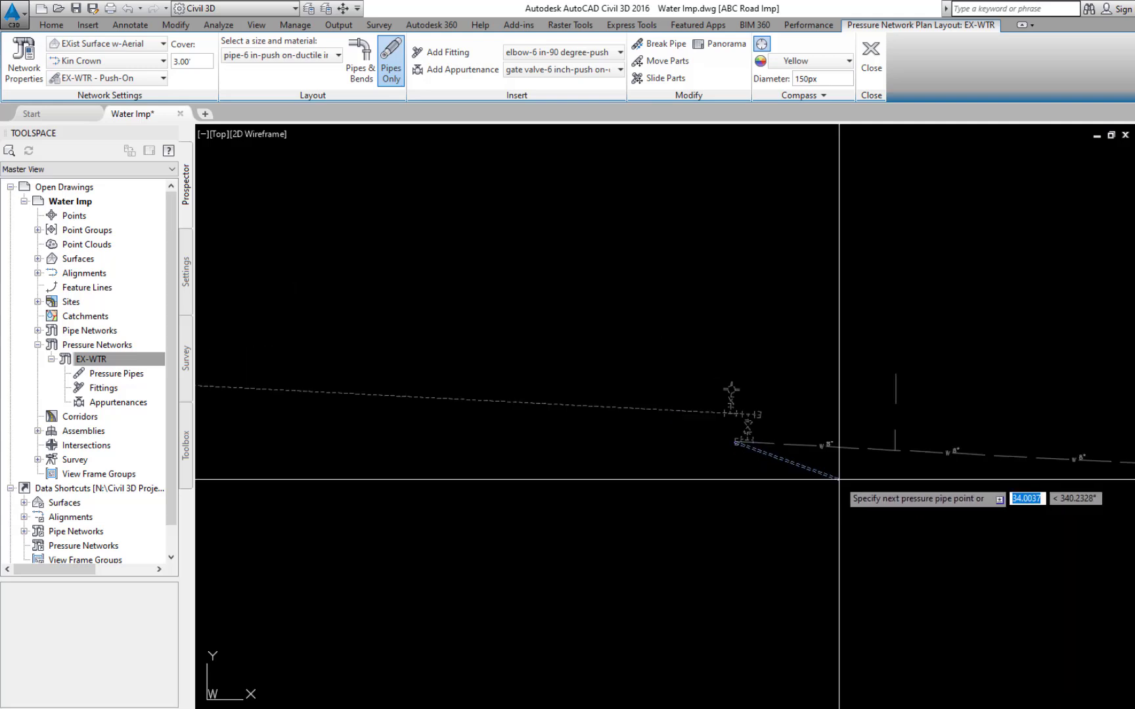
{"action": "middle_click_drag", "start_coordinate": [938, 495], "coordinate": [431, 476]}
{"action": "scroll", "coordinate": [431, 476], "scroll_direction": "down", "scroll_amount": 4}
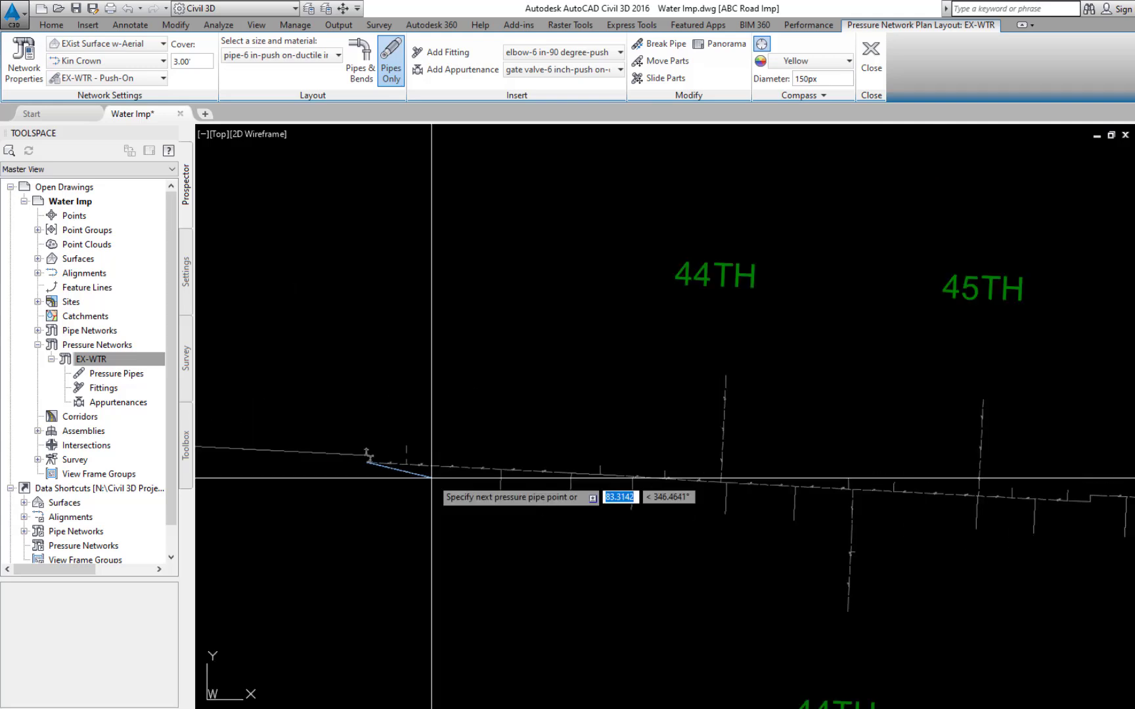
{"action": "scroll", "coordinate": [579, 481], "scroll_direction": "up", "scroll_amount": 6}
{"action": "scroll", "coordinate": [520, 442], "scroll_direction": "up", "scroll_amount": 2}
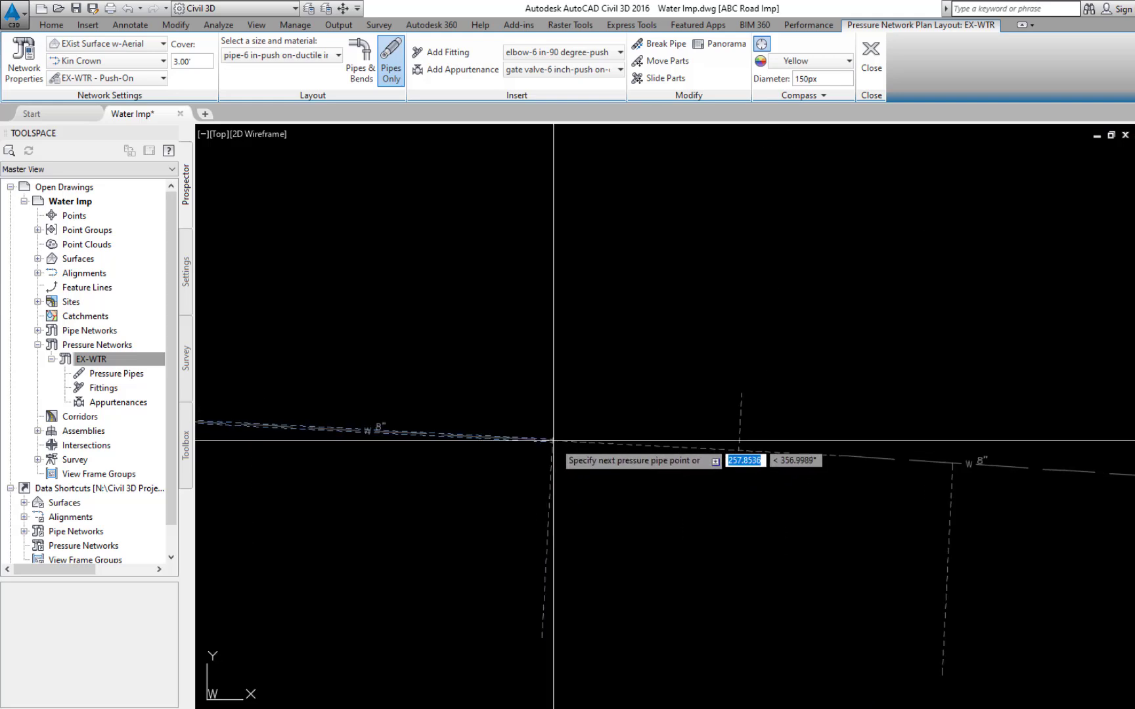
{"action": "left_click", "coordinate": [553, 441]}
Continue the 6 in pipe run east through the 44TH and 45TH branch connections and end it at the lower corner of the existing line's jog.
{"action": "scroll", "coordinate": [759, 508], "scroll_direction": "down", "scroll_amount": 4}
{"action": "middle_click_drag", "start_coordinate": [1013, 545], "coordinate": [845, 563]}
{"action": "left_click", "coordinate": [891, 522]}
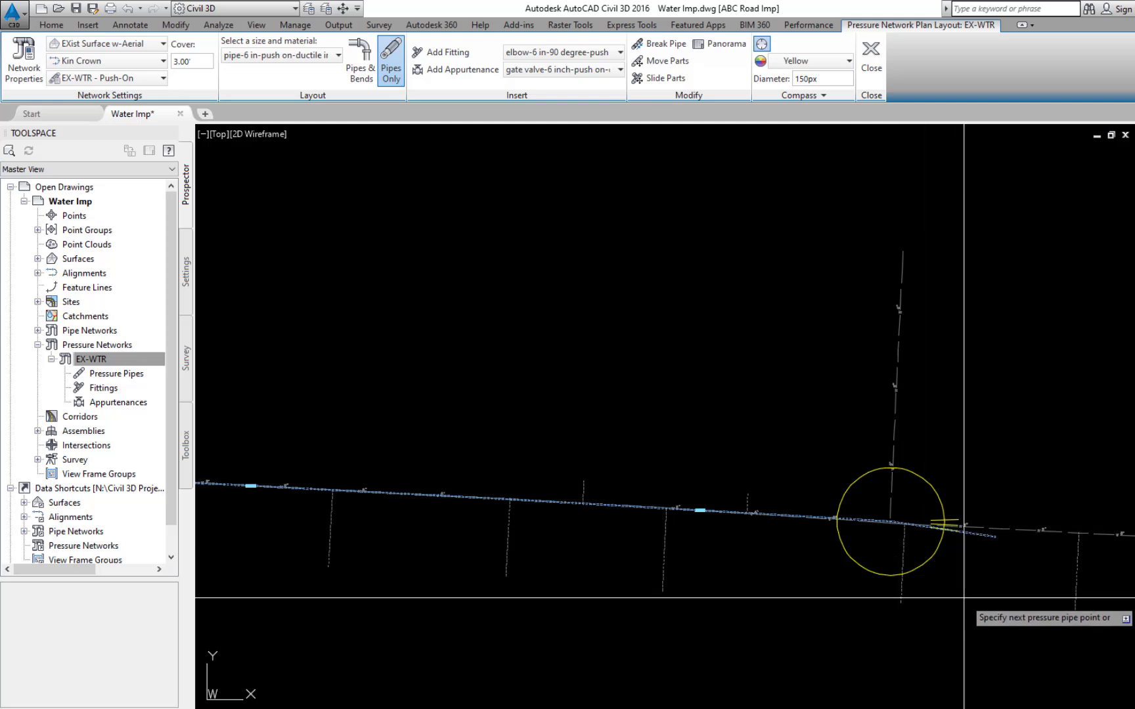
{"action": "middle_click_drag", "start_coordinate": [959, 601], "coordinate": [476, 602]}
{"action": "left_click", "coordinate": [741, 541]}
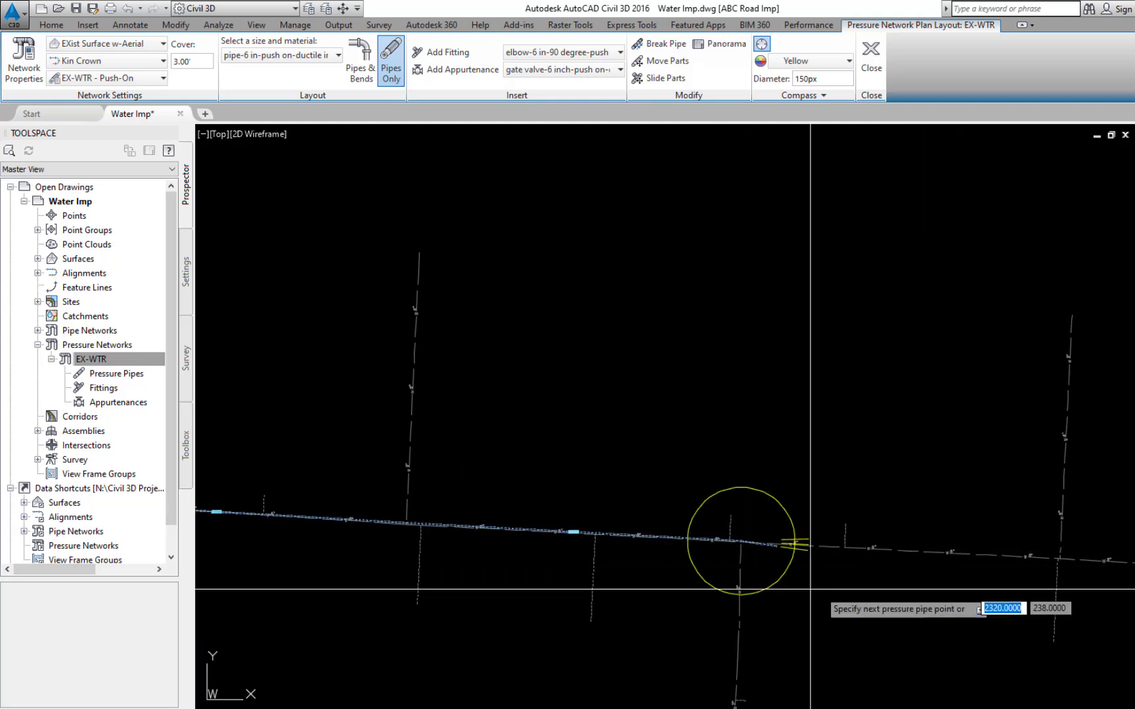
{"action": "middle_click_drag", "start_coordinate": [1045, 582], "coordinate": [678, 606]}
{"action": "left_click", "coordinate": [694, 580]}
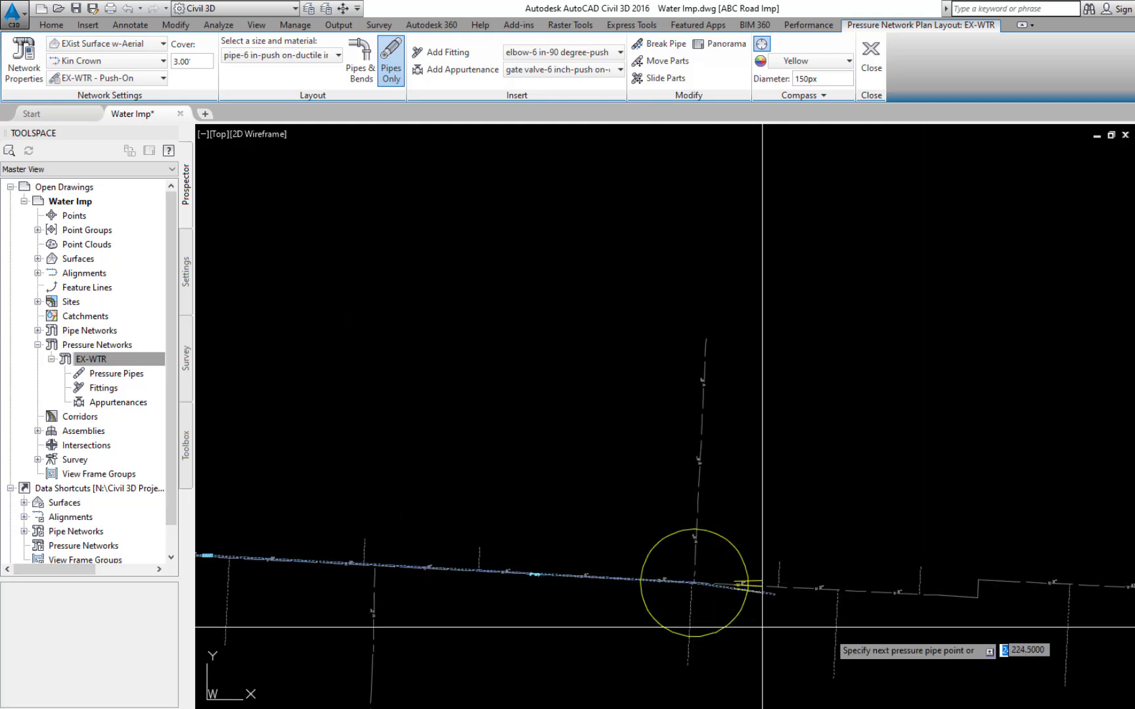
{"action": "middle_click_drag", "start_coordinate": [946, 643], "coordinate": [729, 622]}
{"action": "scroll", "coordinate": [729, 621], "scroll_direction": "up", "scroll_amount": 2}
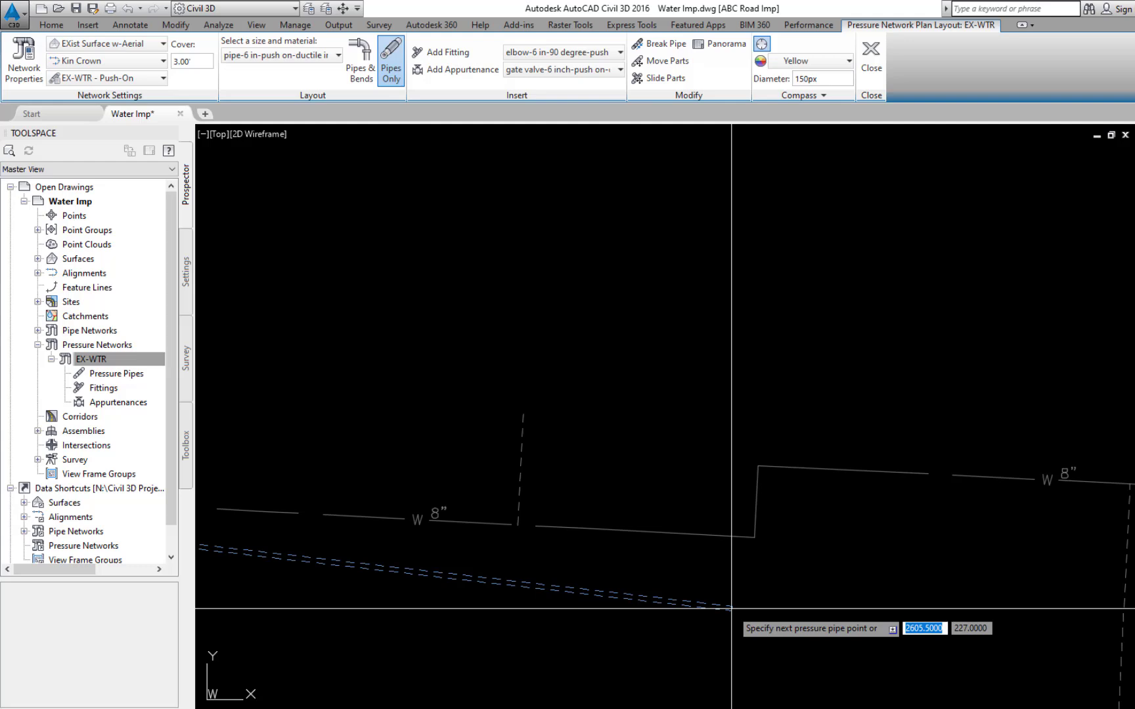
{"action": "left_click", "coordinate": [752, 534]}
{"action": "key", "text": "Return"}
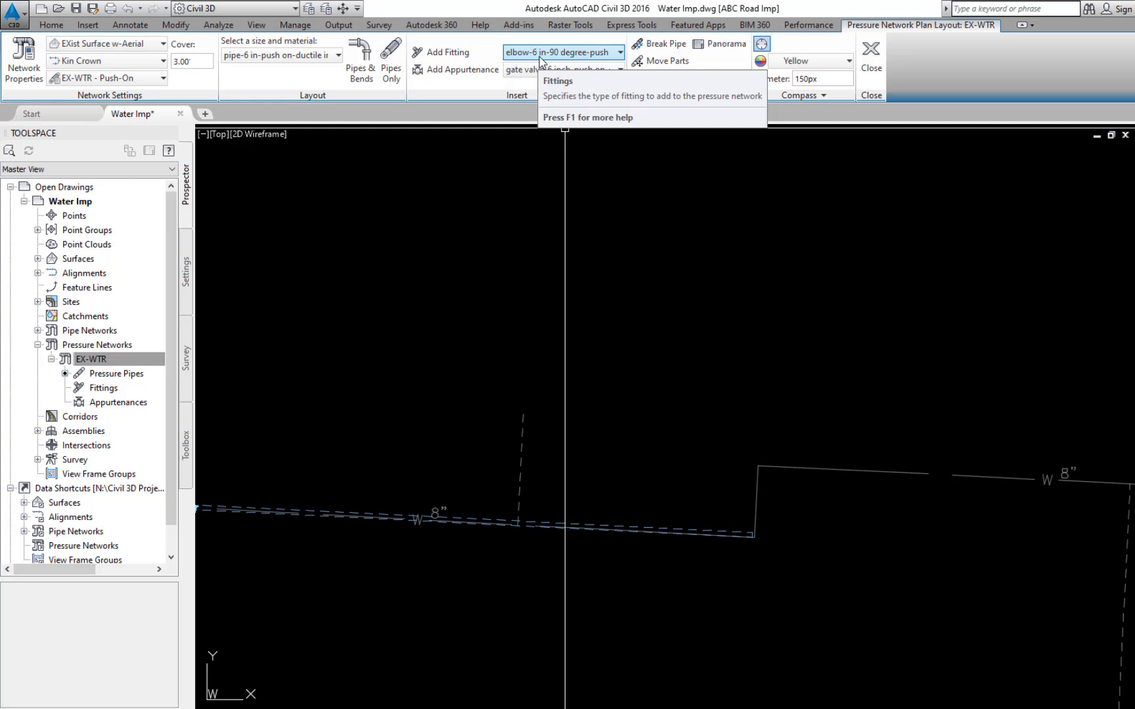
{"action": "left_click", "coordinate": [448, 53]}
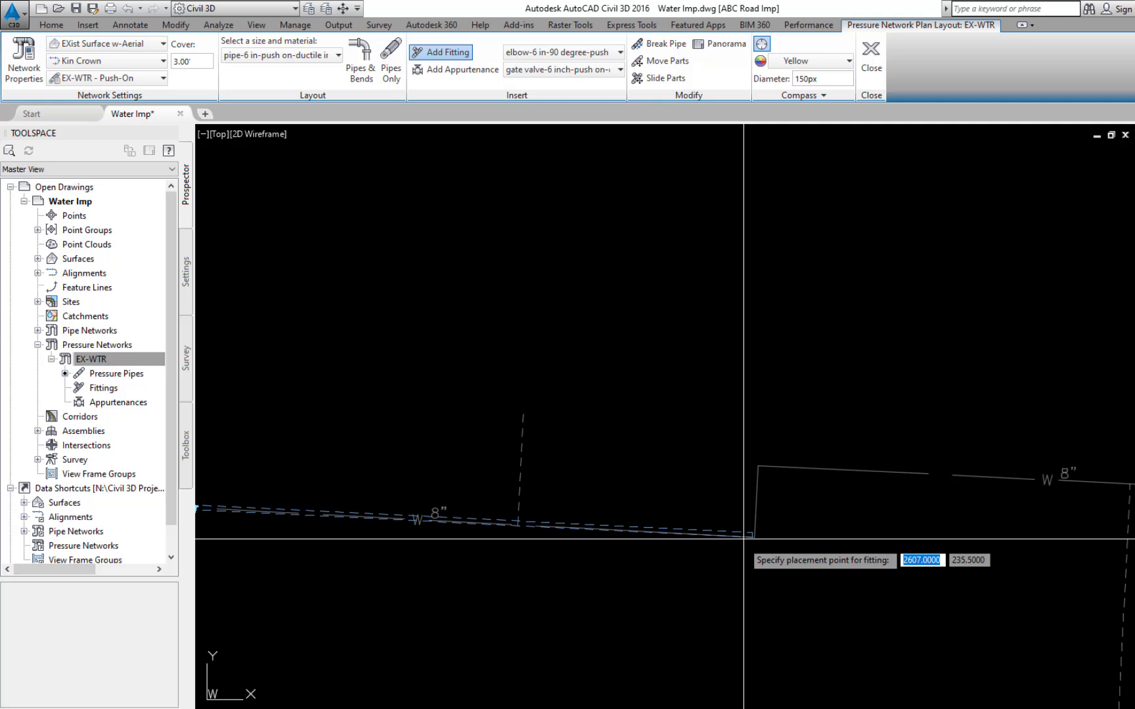
{"action": "key", "text": "Escape"}
{"action": "type", "text": "l"}
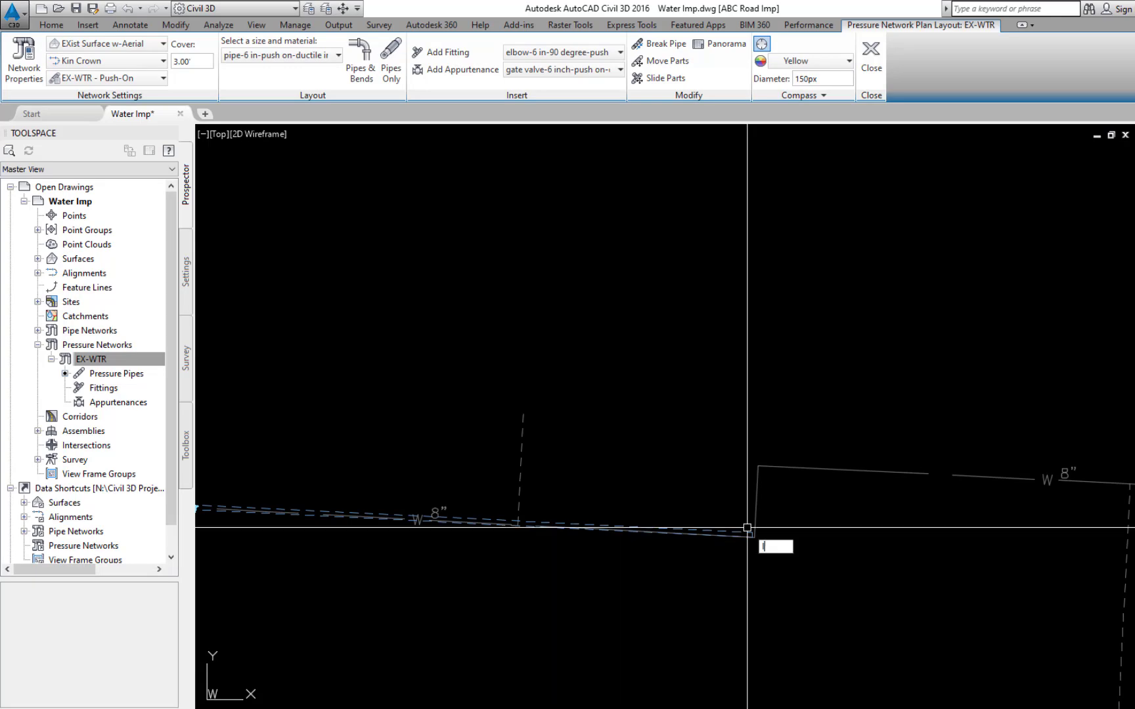
{"action": "type", "text": "a"}
{"action": "key", "text": "Return"}
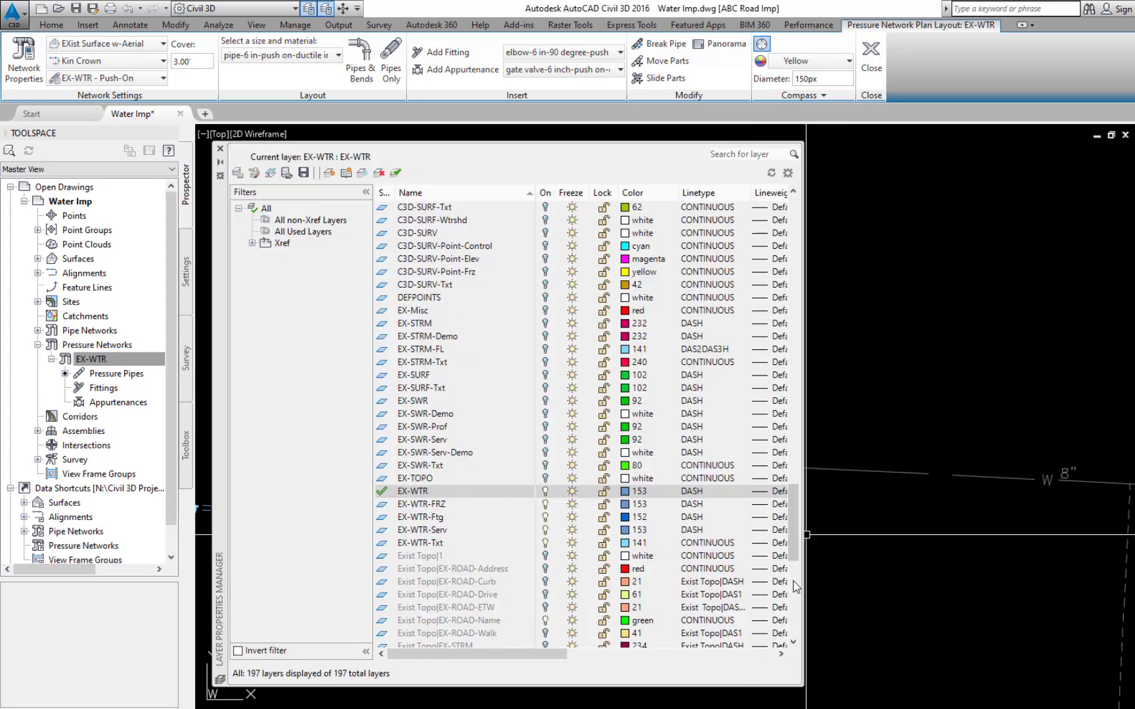
{"action": "left_click_drag", "start_coordinate": [790, 525], "coordinate": [792, 223]}
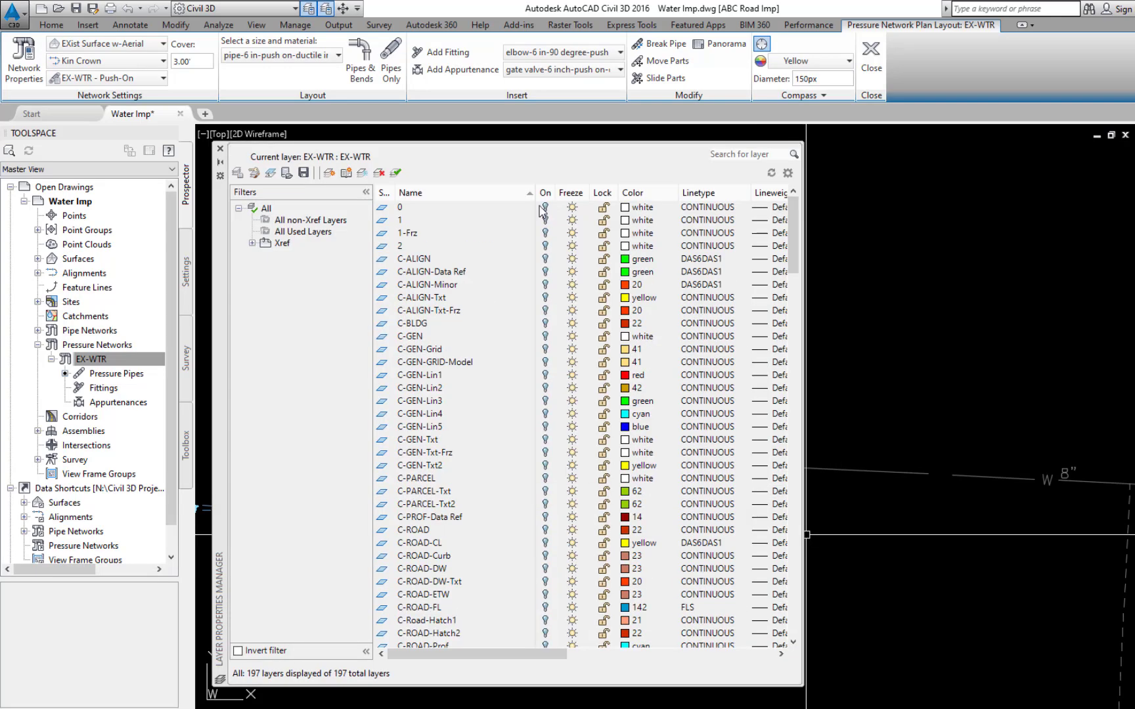
{"action": "left_click", "coordinate": [220, 149]}
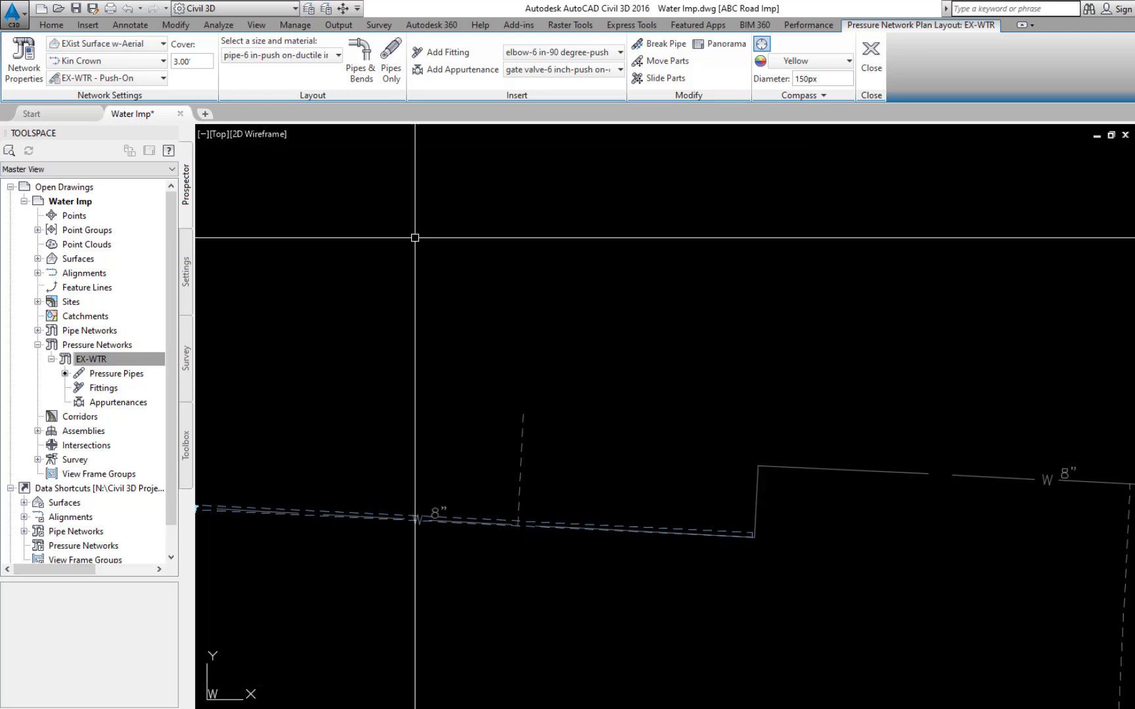
Add a 6 in 90-degree push-on elbow at the east end of the pipe run.
{"action": "left_click", "coordinate": [444, 51]}
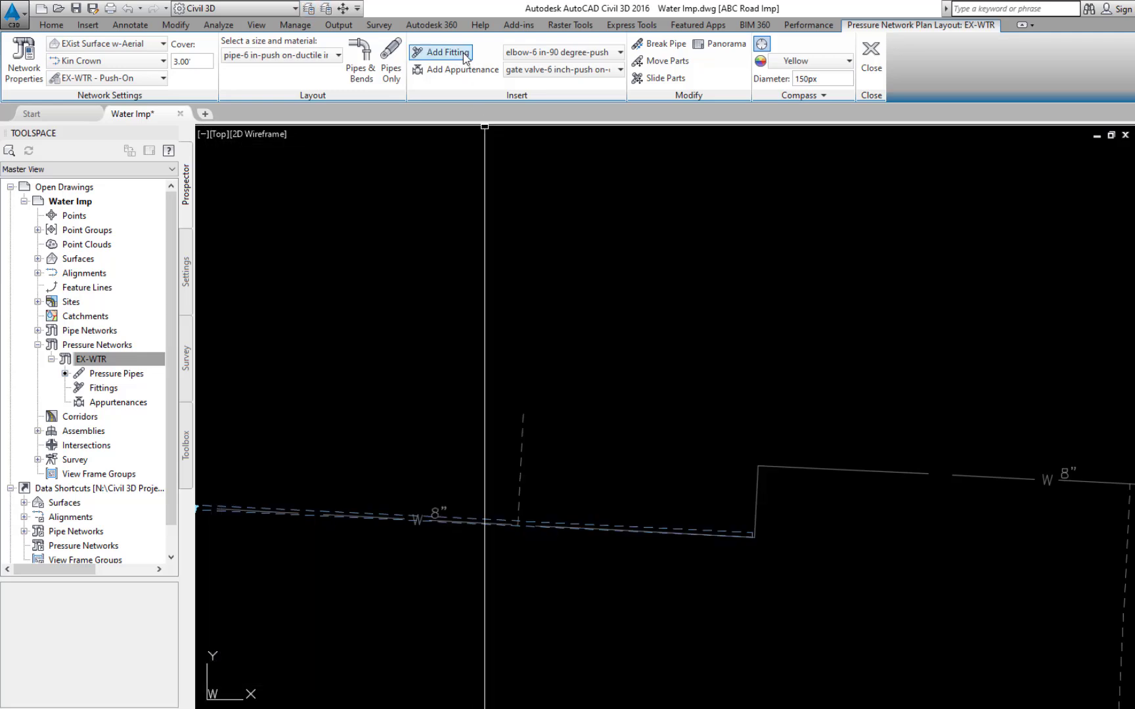
{"action": "left_click", "coordinate": [751, 533]}
{"action": "scroll", "coordinate": [724, 537], "scroll_direction": "up", "scroll_amount": 6}
{"action": "scroll", "coordinate": [724, 540], "scroll_direction": "up", "scroll_amount": 2}
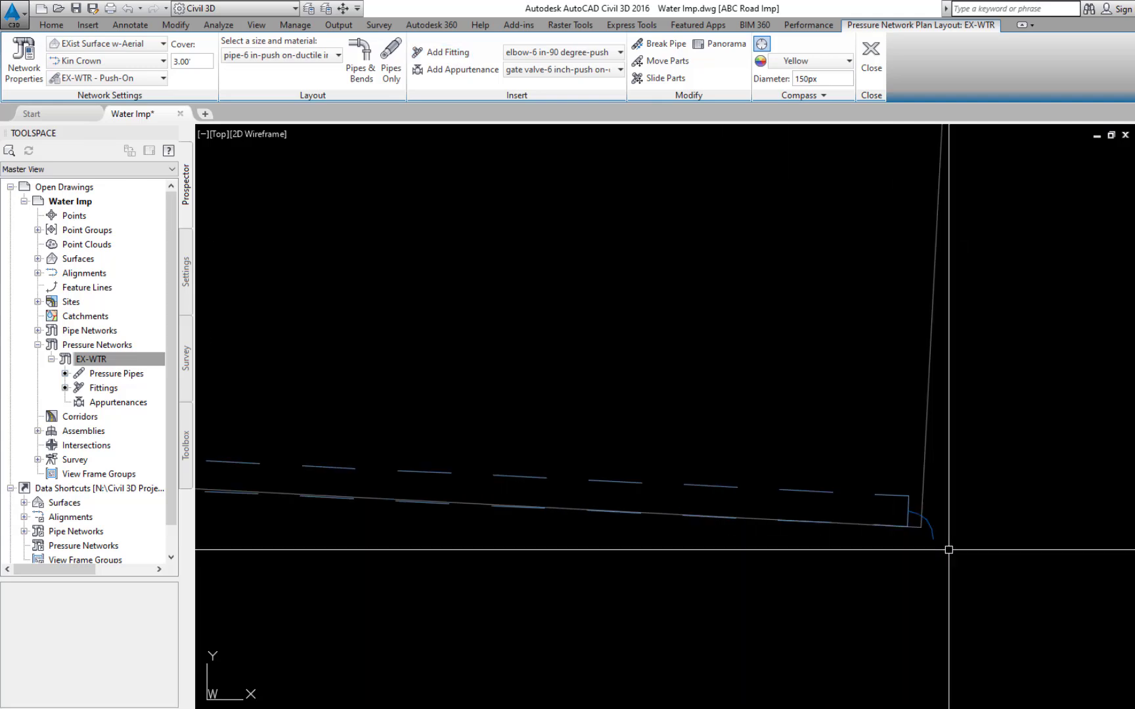
Flip the elbow to turn north and move it onto the lower corner of the existing water line's jog.
{"action": "left_click", "coordinate": [931, 528]}
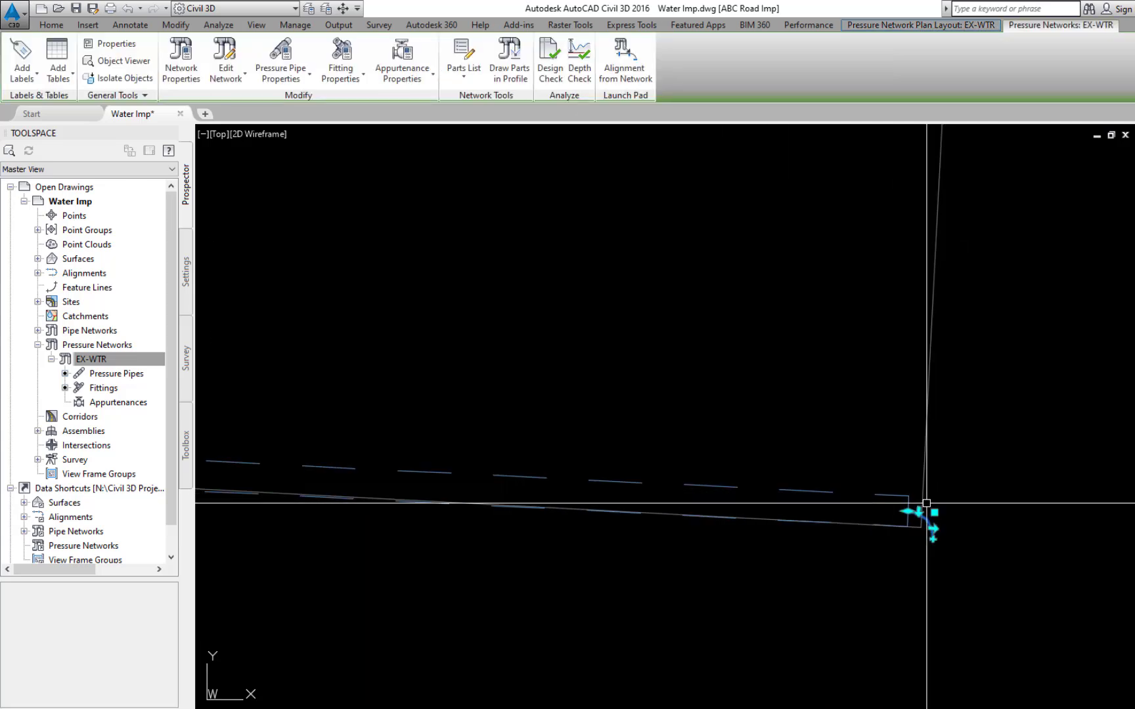
{"action": "left_click", "coordinate": [921, 516]}
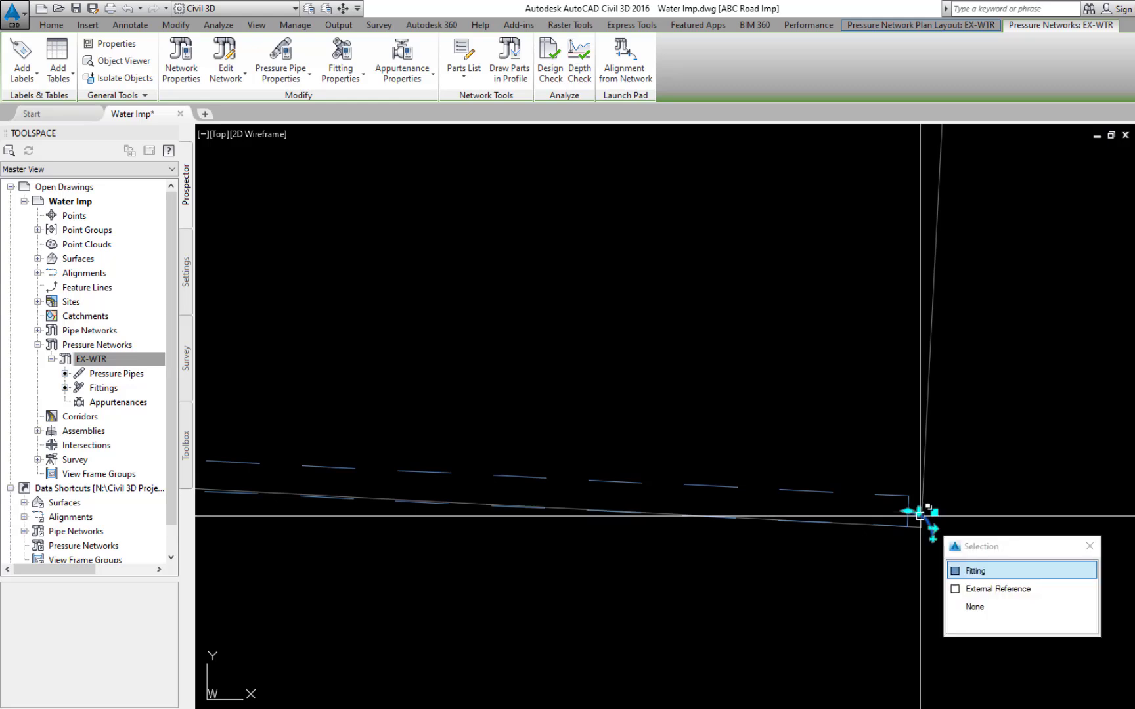
{"action": "left_click", "coordinate": [918, 512]}
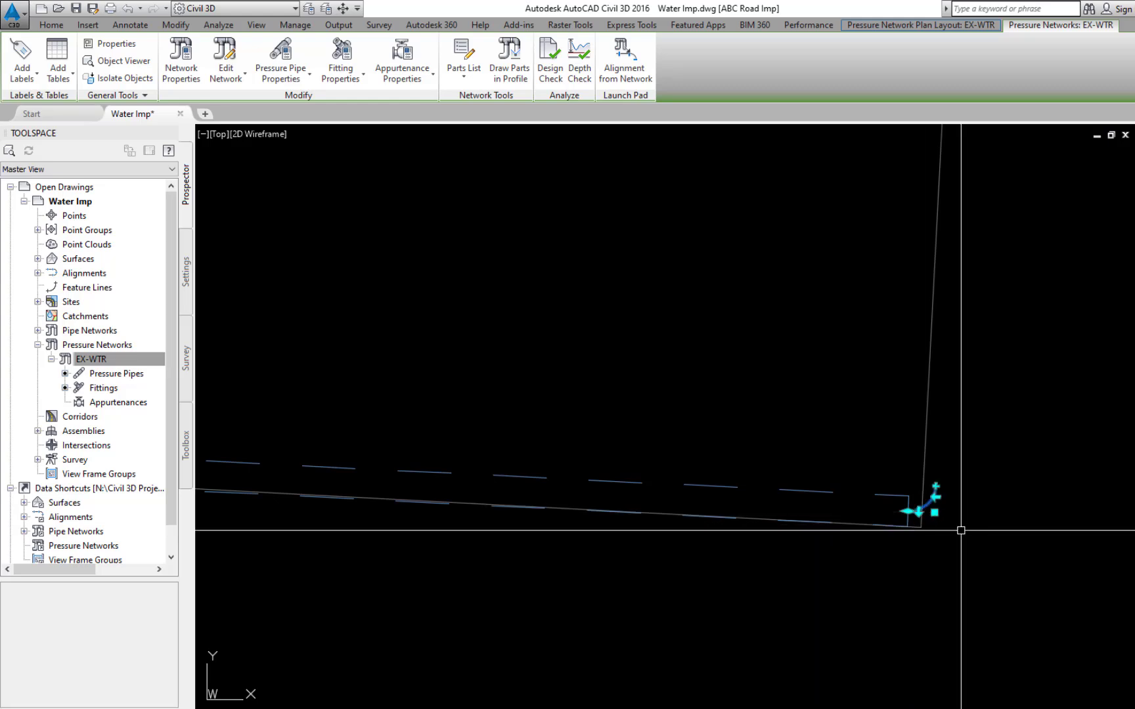
{"action": "left_click", "coordinate": [934, 512]}
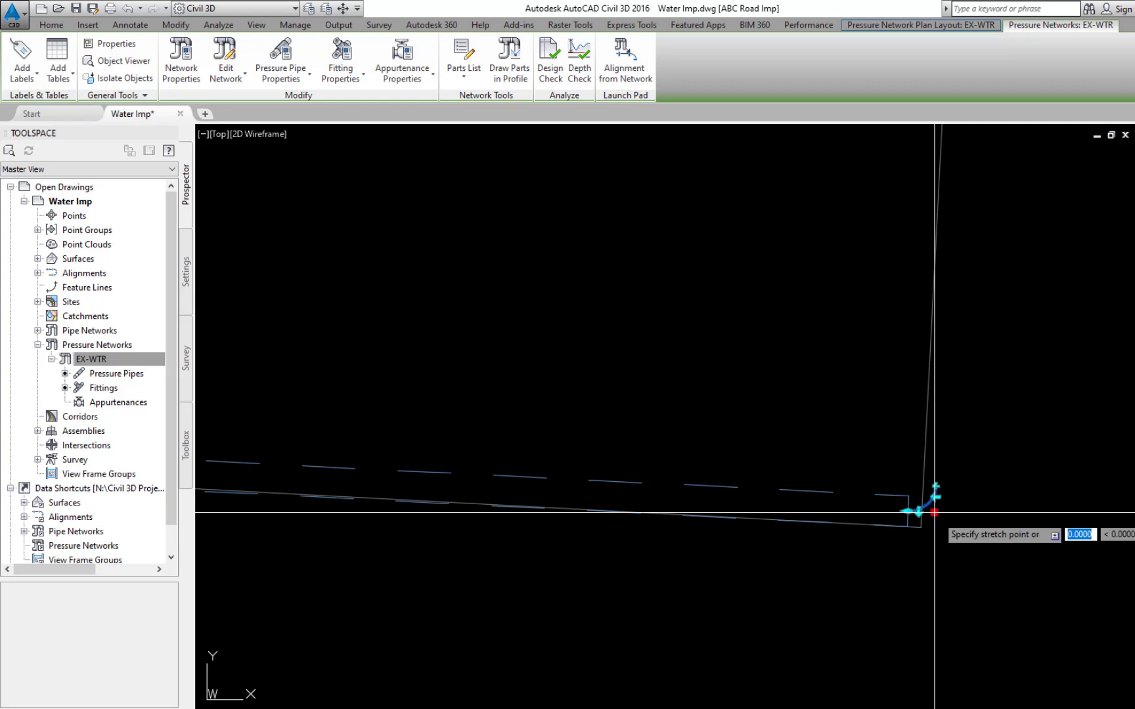
{"action": "left_click", "coordinate": [934, 512]}
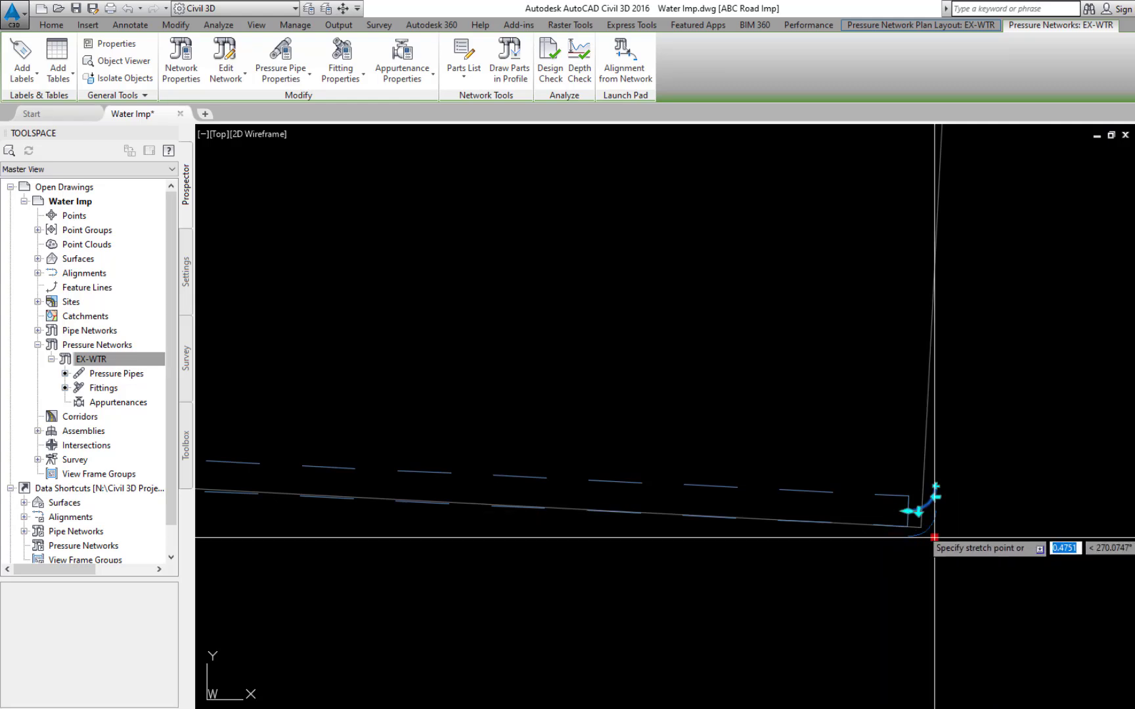
{"action": "key", "text": "Escape"}
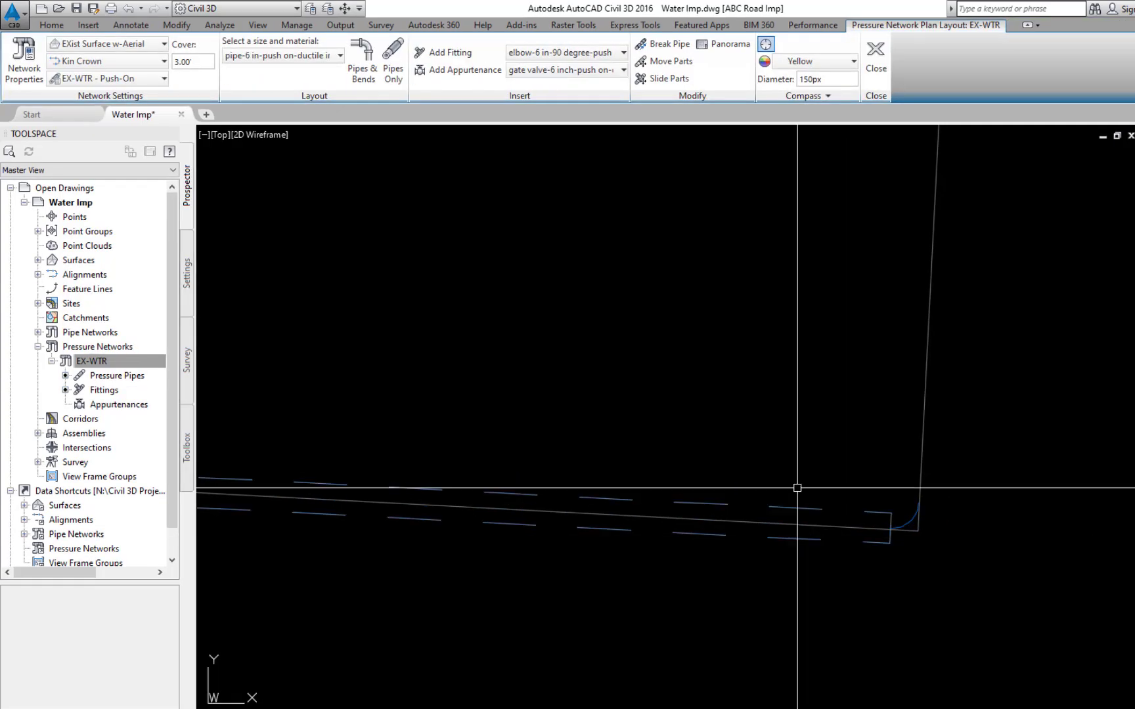
Draw a 6 in push-on pipe from the elbow's open end north to the upper corner of the jog.
{"action": "left_click", "coordinate": [390, 59]}
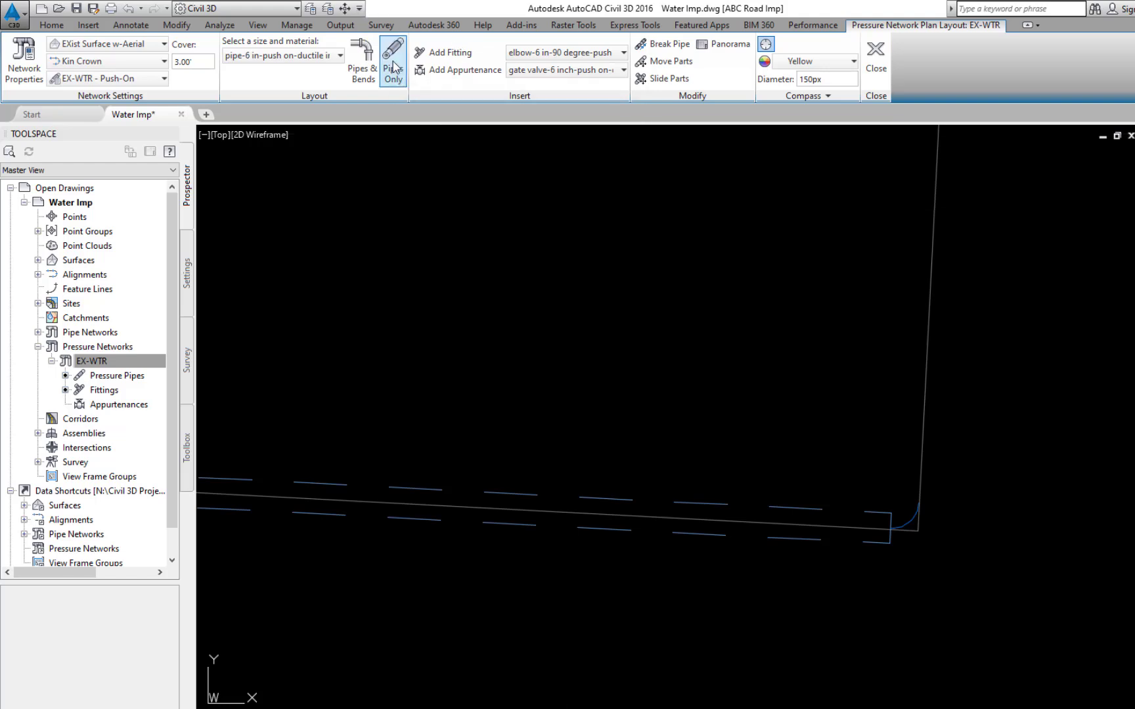
{"action": "left_click", "coordinate": [926, 493]}
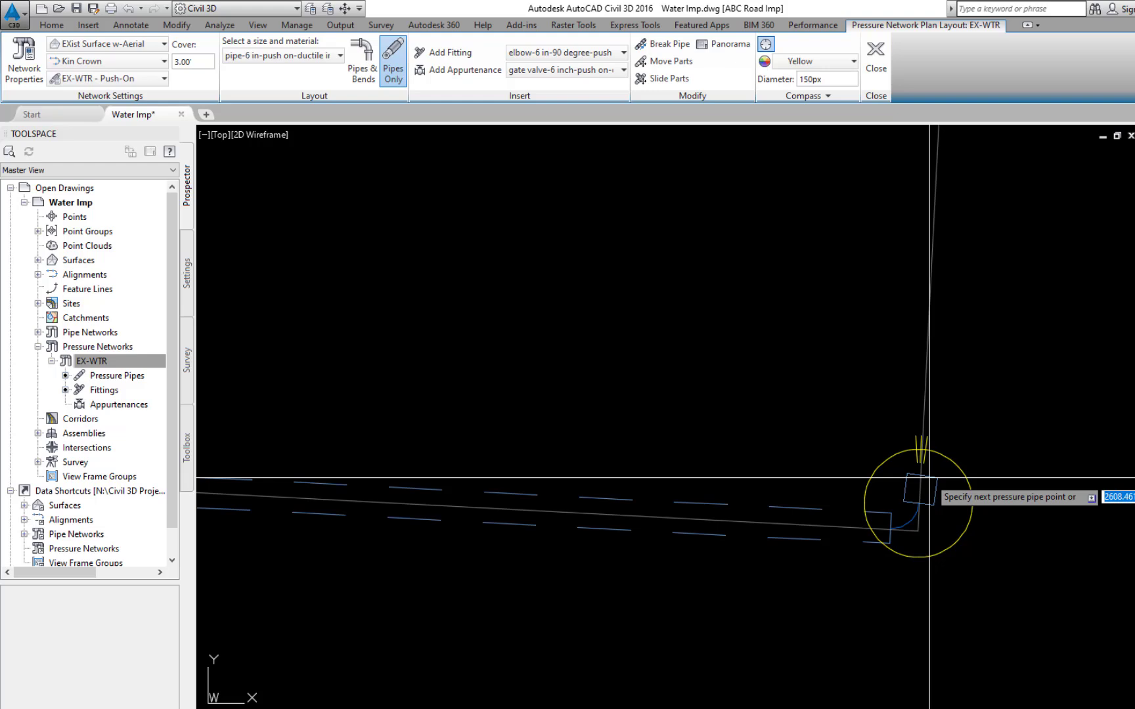
{"action": "scroll", "coordinate": [952, 423], "scroll_direction": "down", "scroll_amount": 2}
{"action": "middle_click_drag", "start_coordinate": [952, 424], "coordinate": [890, 604]}
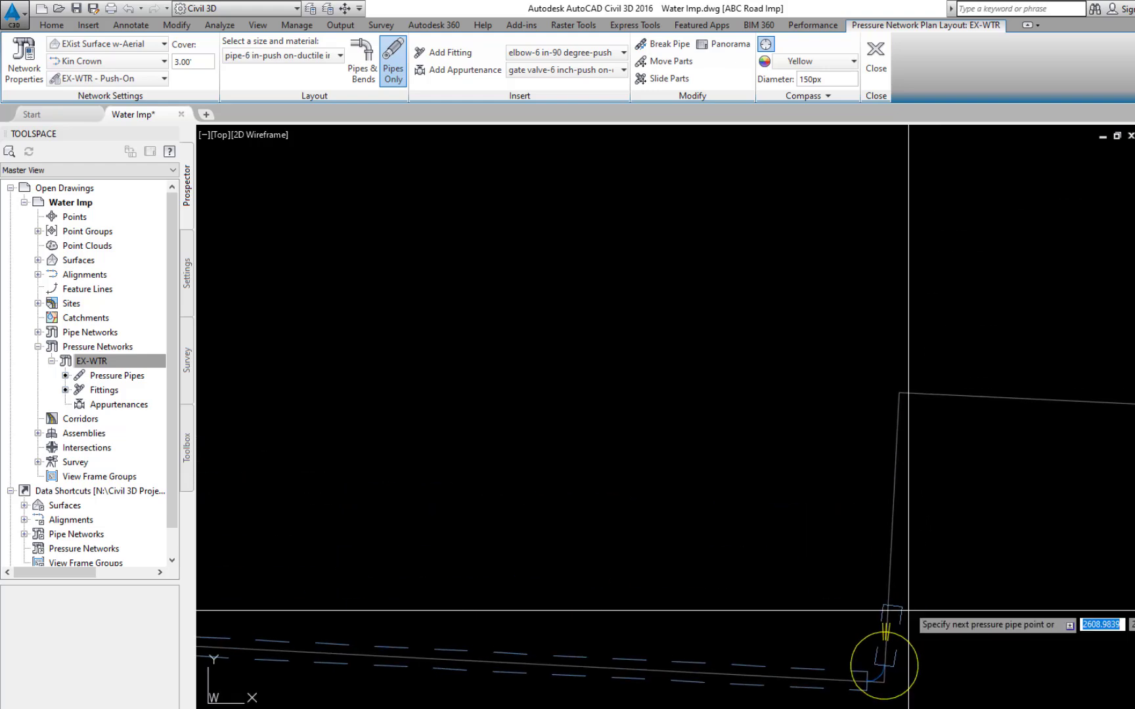
{"action": "left_click", "coordinate": [898, 392]}
{"action": "key", "text": "Return"}
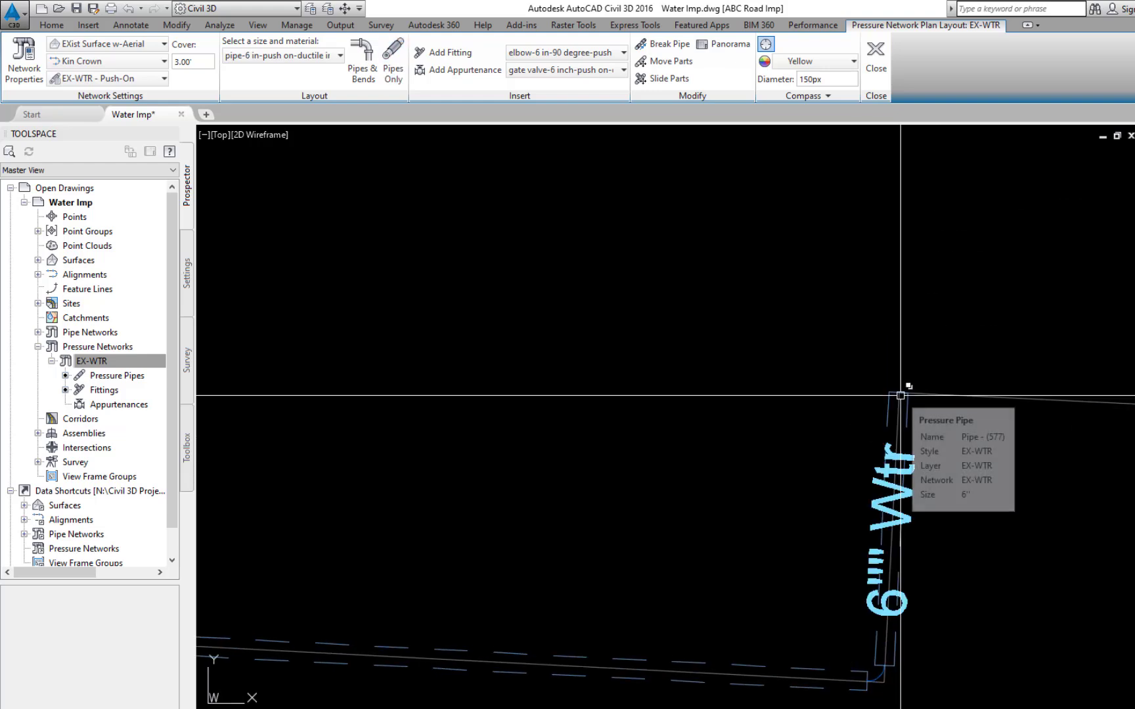
Add a 6 in 90-degree push-on elbow at the north end of the short pipe and select it.
{"action": "left_click", "coordinate": [455, 54]}
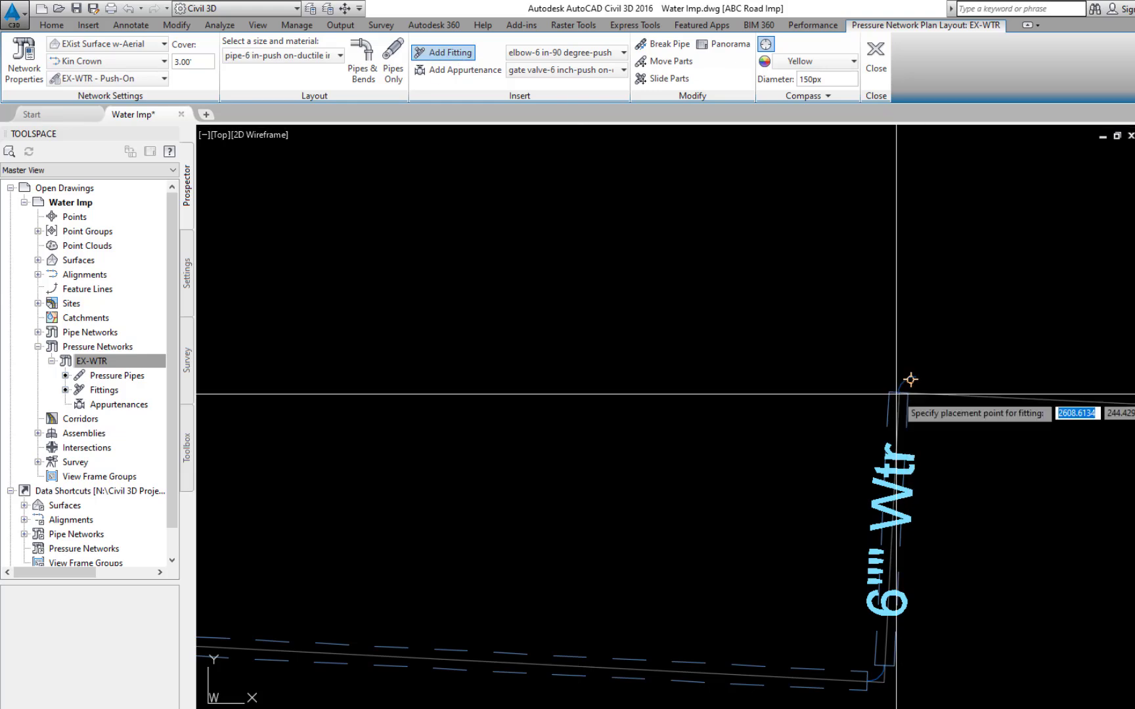
{"action": "left_click", "coordinate": [900, 379]}
{"action": "left_click", "coordinate": [909, 378]}
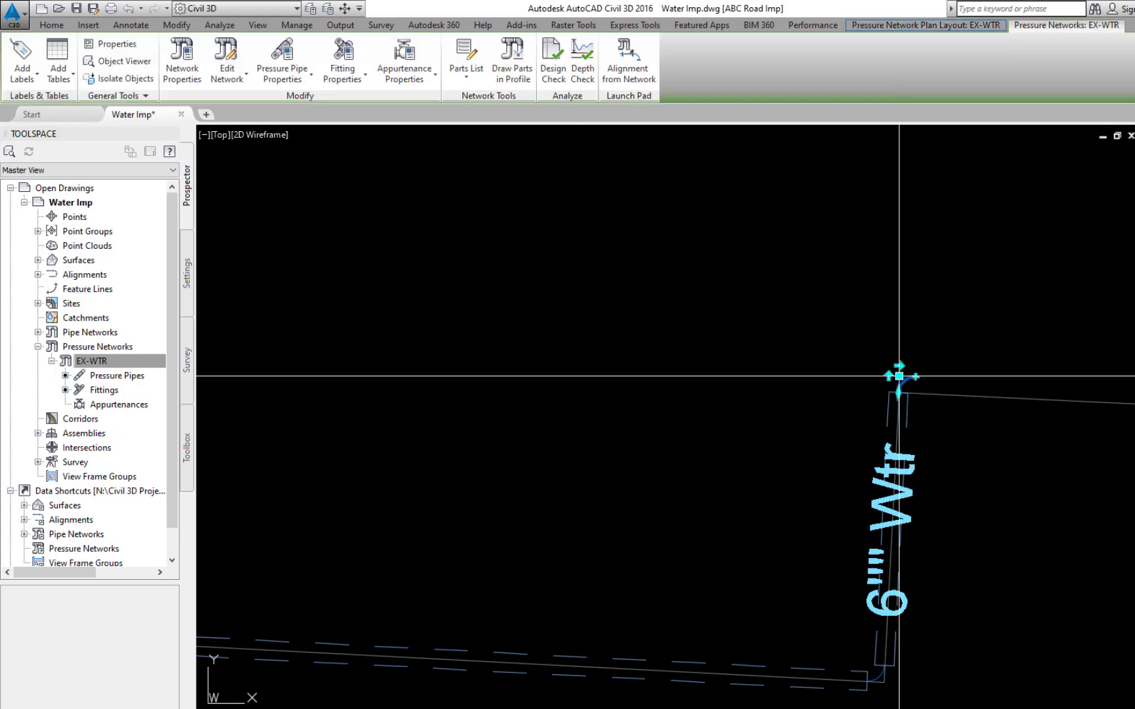
Move the selected 90-degree elbow onto the upper corner of the existing water line's jog.
{"action": "left_click", "coordinate": [898, 392]}
{"action": "left_click", "coordinate": [898, 393]}
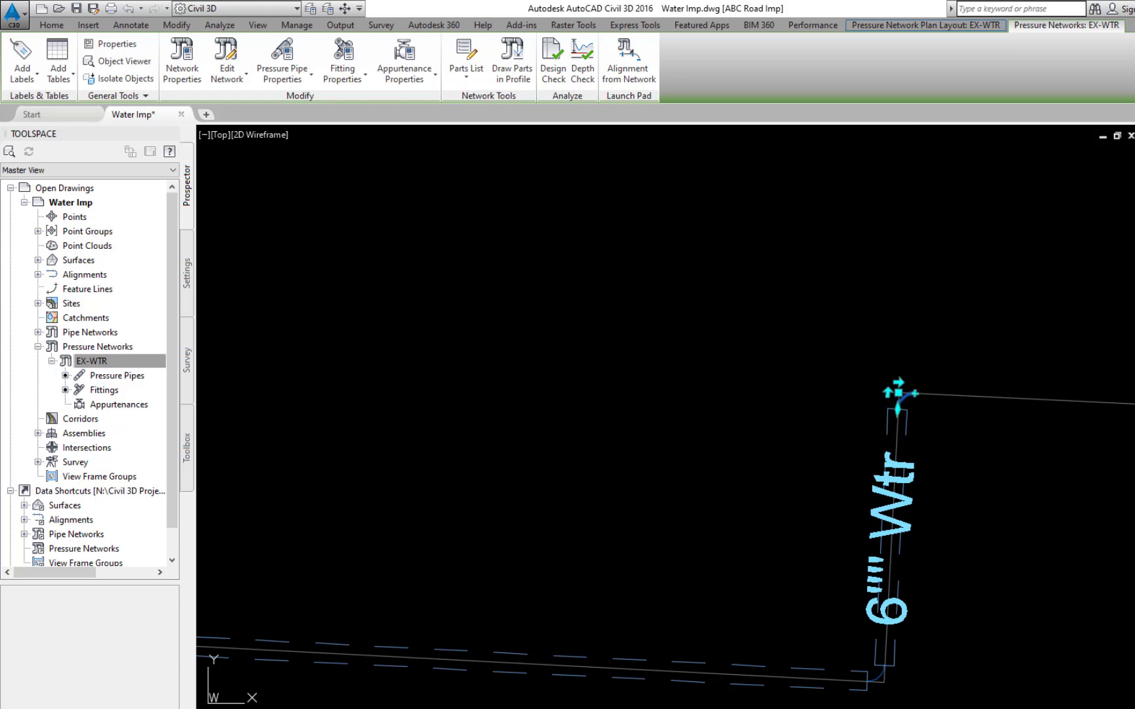
{"action": "key", "text": "Escape"}
Draw two 6 in push-on pipe segments from the elbow's open end east along the existing water line to its bend near 46th.
{"action": "left_click", "coordinate": [393, 64]}
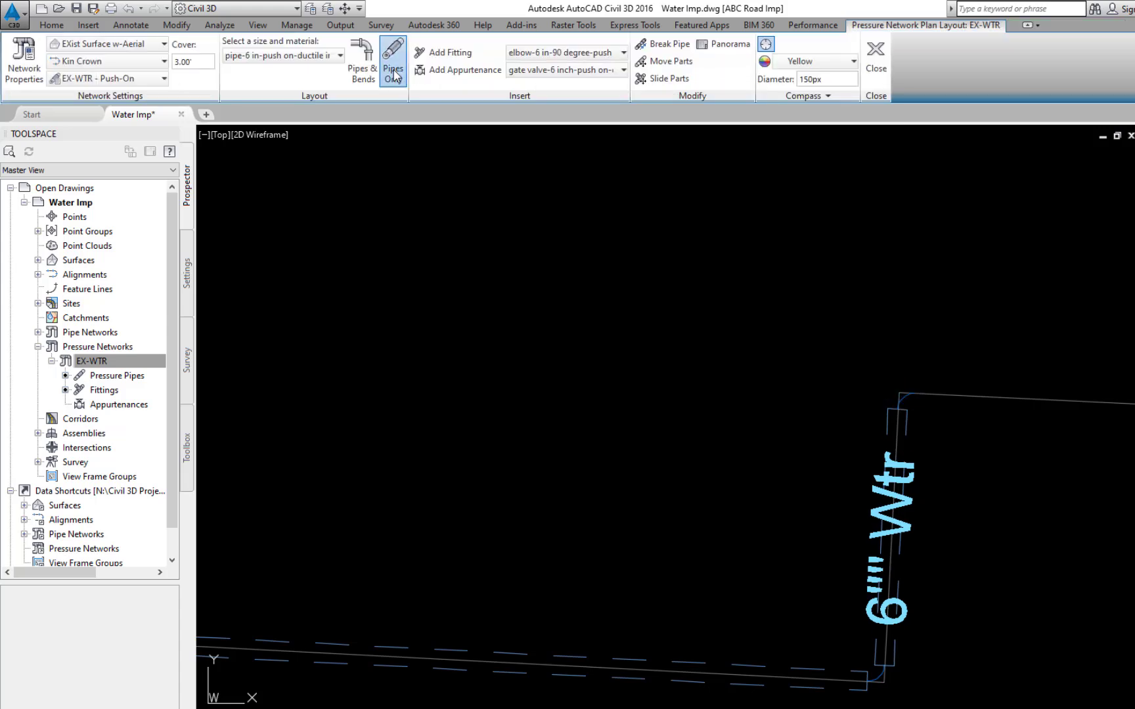
{"action": "left_click", "coordinate": [905, 396]}
{"action": "scroll", "coordinate": [459, 519], "scroll_direction": "down", "scroll_amount": 5}
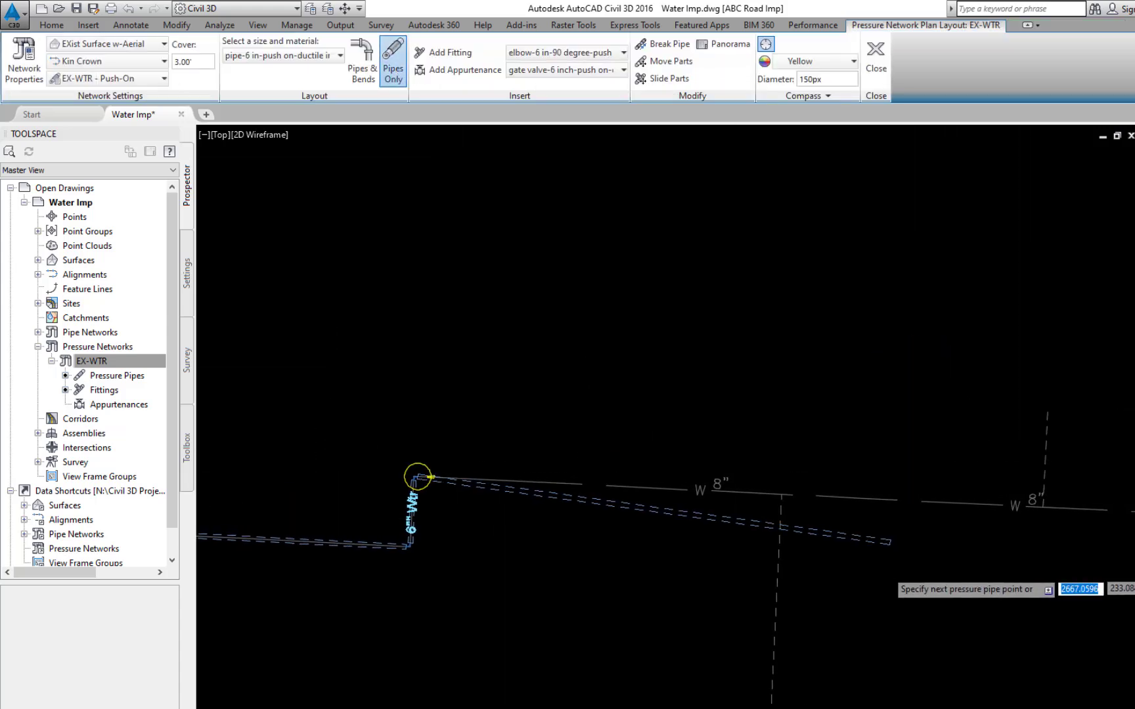
{"action": "scroll", "coordinate": [773, 524], "scroll_direction": "down", "scroll_amount": 4}
{"action": "middle_click_drag", "start_coordinate": [772, 524], "coordinate": [663, 473]}
{"action": "left_click", "coordinate": [834, 455]}
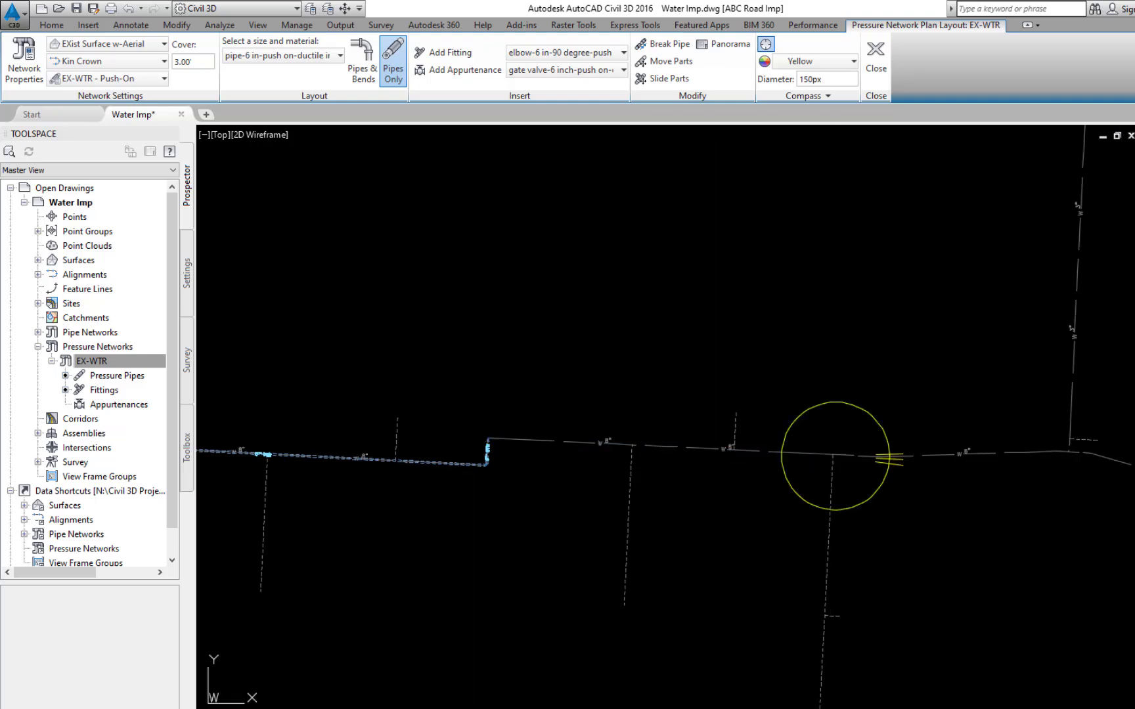
{"action": "left_click", "coordinate": [1055, 451]}
{"action": "key", "text": "Return"}
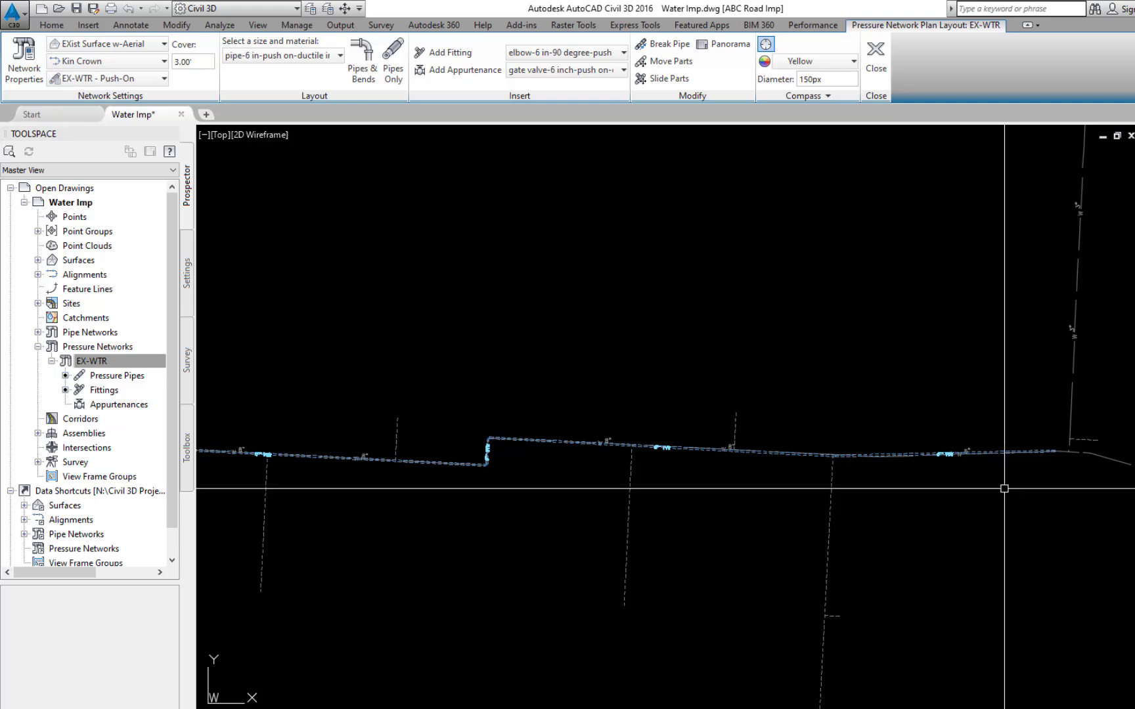
Erase the 6" Wtr pipe labels along the drawn water line.
{"action": "scroll", "coordinate": [492, 453], "scroll_direction": "up", "scroll_amount": 6}
{"action": "type", "text": "e"}
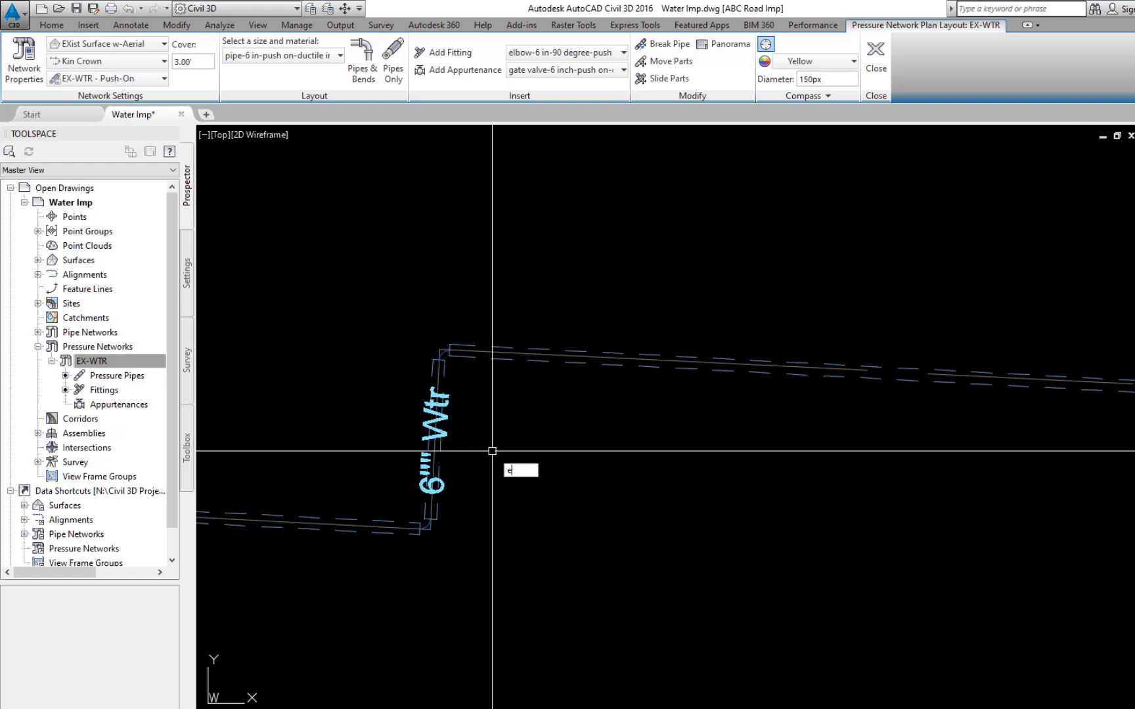
{"action": "key", "text": "Return"}
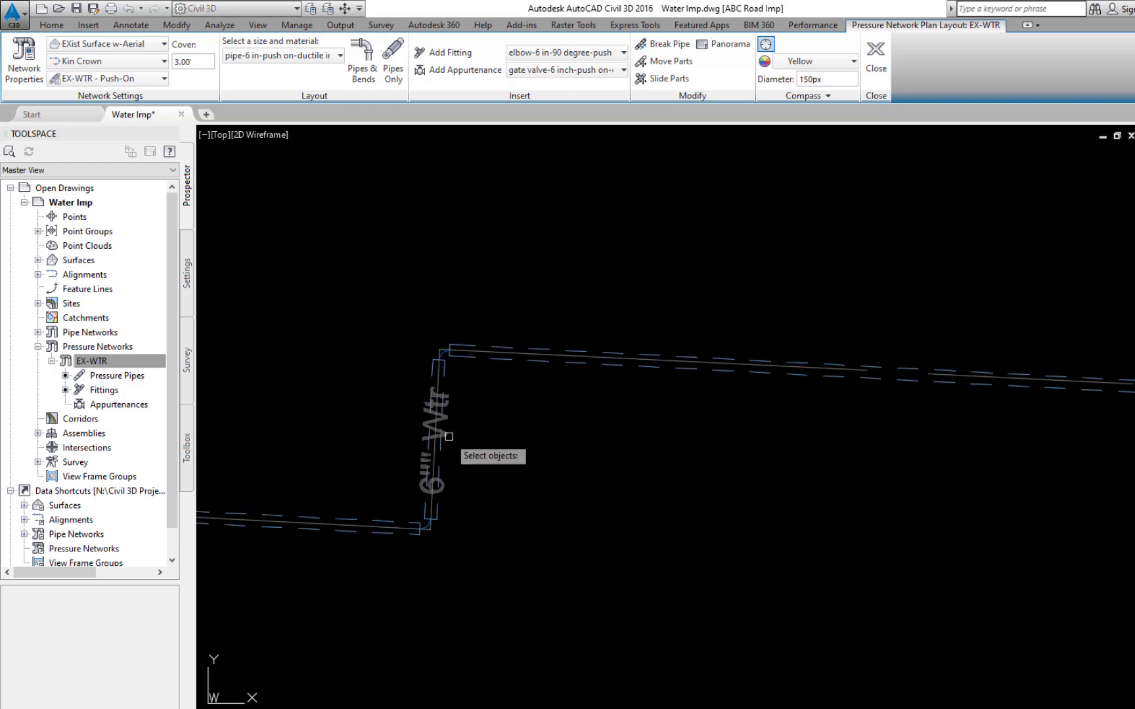
{"action": "scroll", "coordinate": [832, 610], "scroll_direction": "down", "scroll_amount": 5}
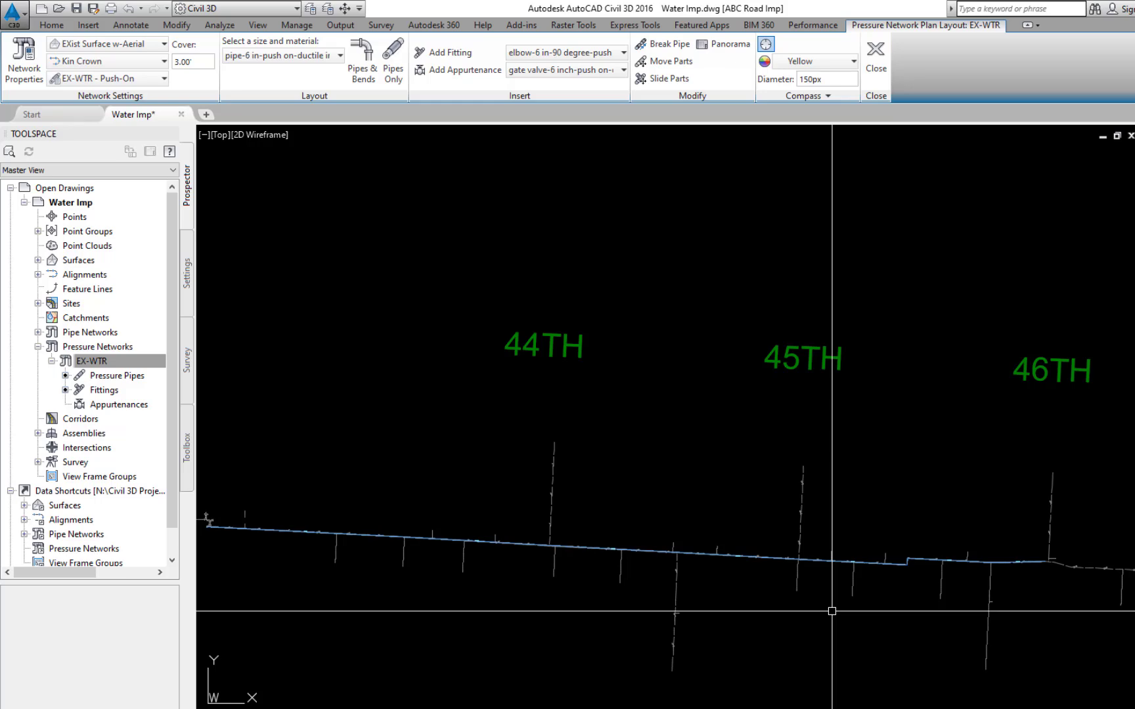
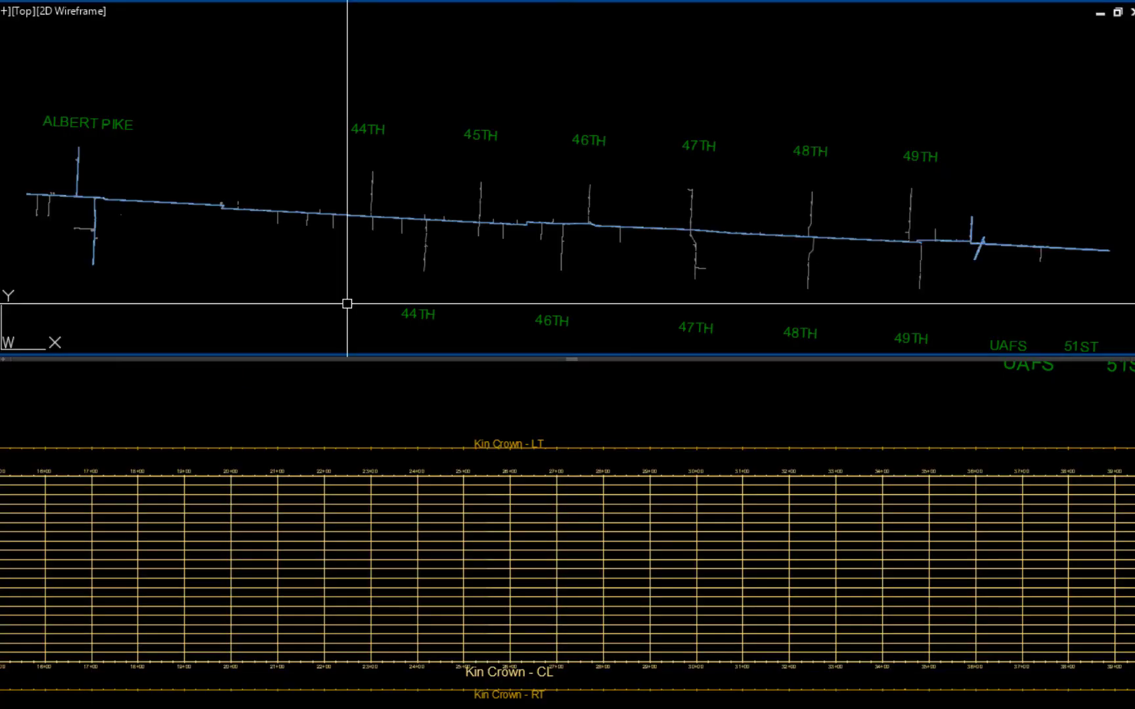
Open the layer properties and turn off the Exist Topo|EX-WTR layer.
{"action": "type", "text": "LA"}
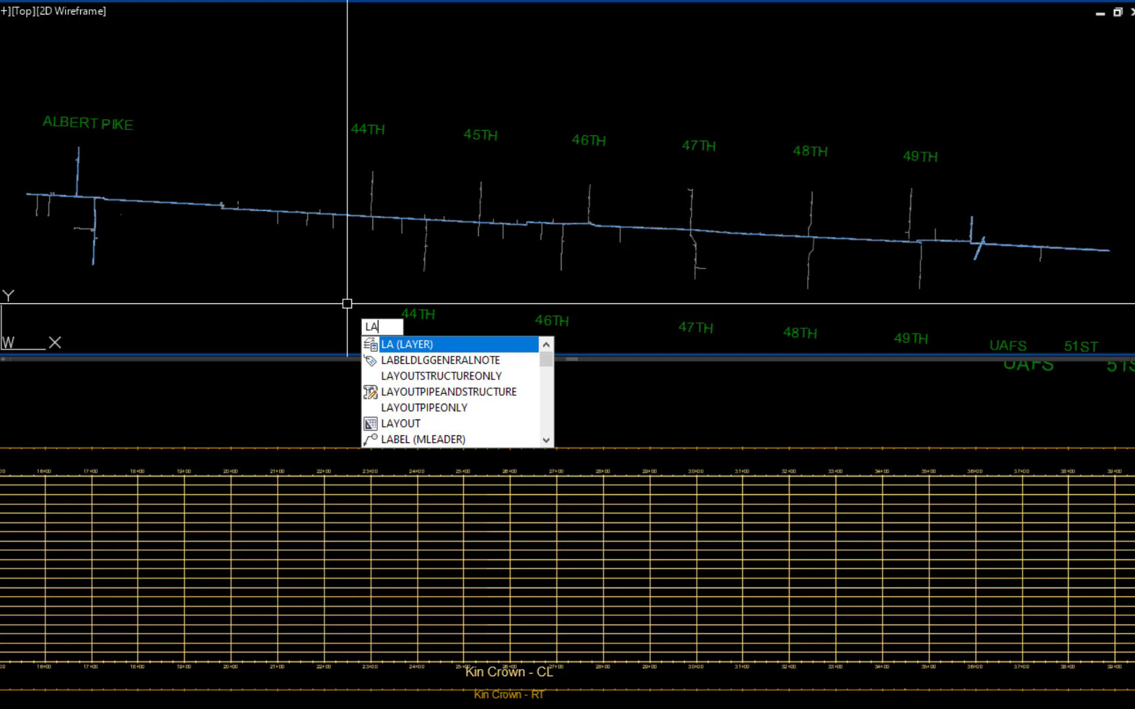
{"action": "key", "text": "Return"}
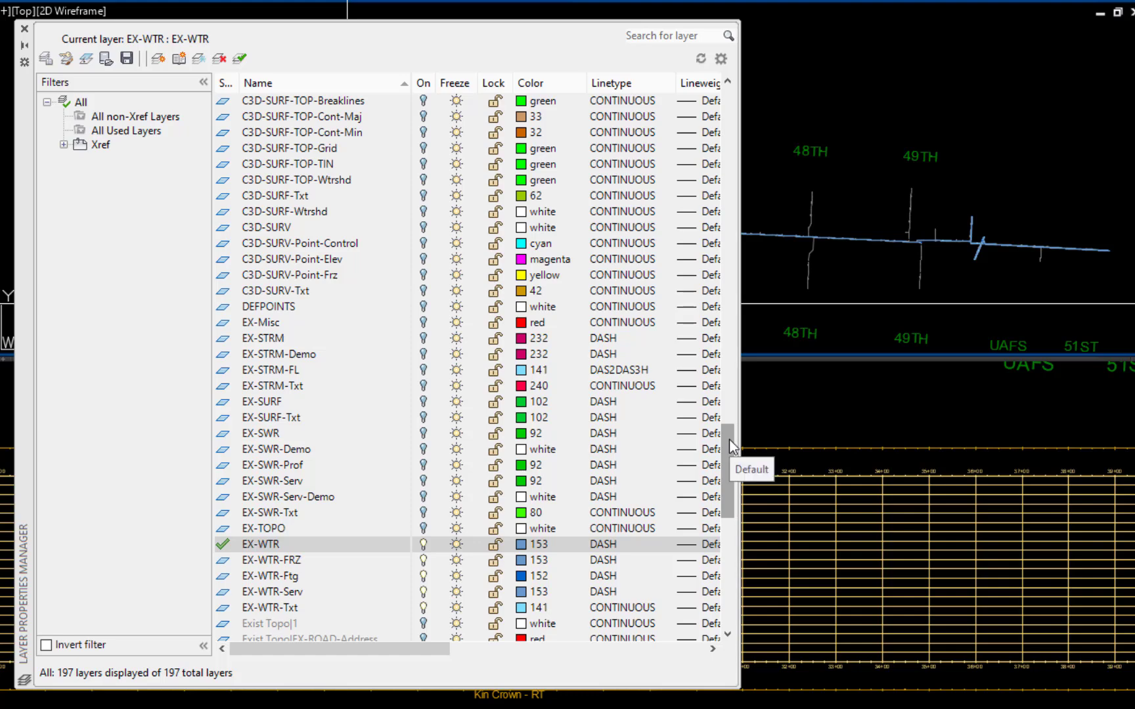
{"action": "left_click_drag", "start_coordinate": [729, 460], "coordinate": [730, 555]}
{"action": "left_click", "coordinate": [423, 449]}
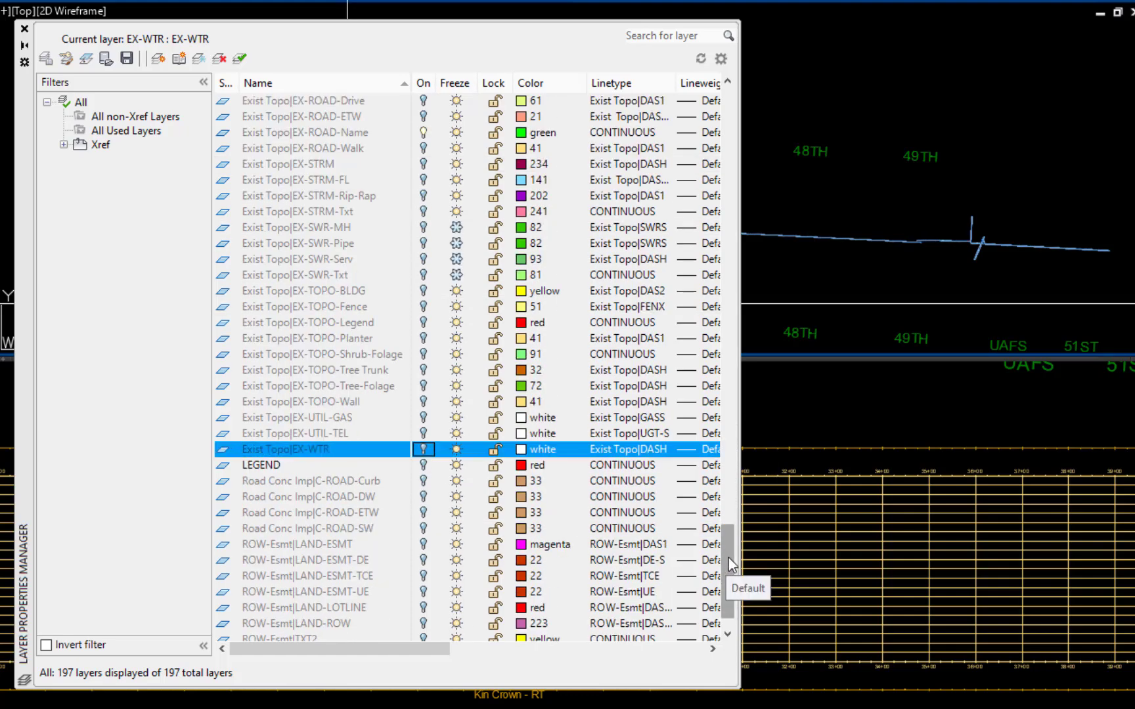
Turn off the EX-WTR-Txt layer, turn on the EX-SURF layer, and close the layer properties.
{"action": "left_click_drag", "start_coordinate": [728, 558], "coordinate": [723, 504]}
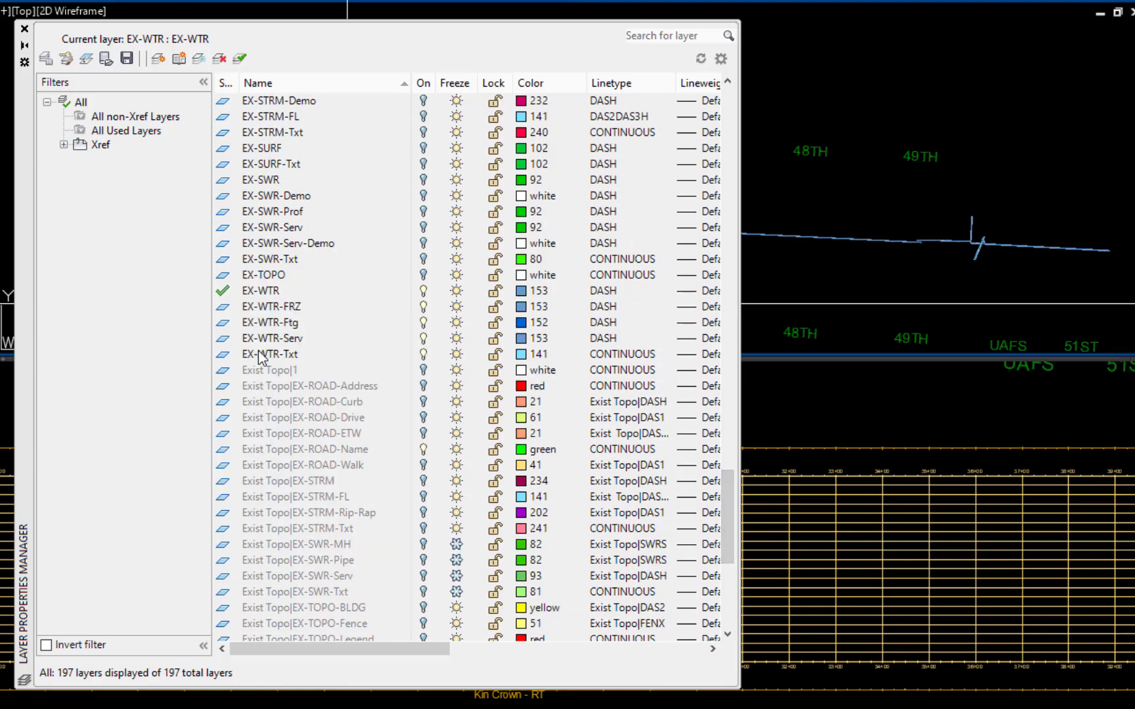
{"action": "left_click", "coordinate": [423, 355]}
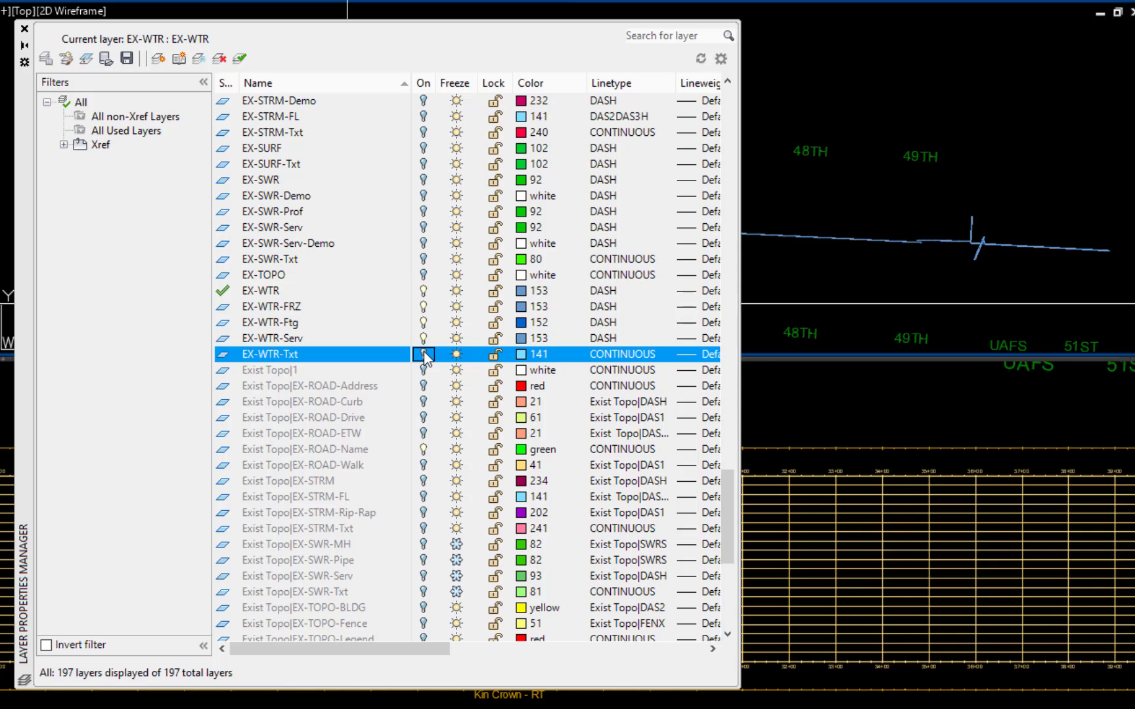
{"action": "left_click", "coordinate": [424, 356]}
{"action": "left_click", "coordinate": [423, 148]}
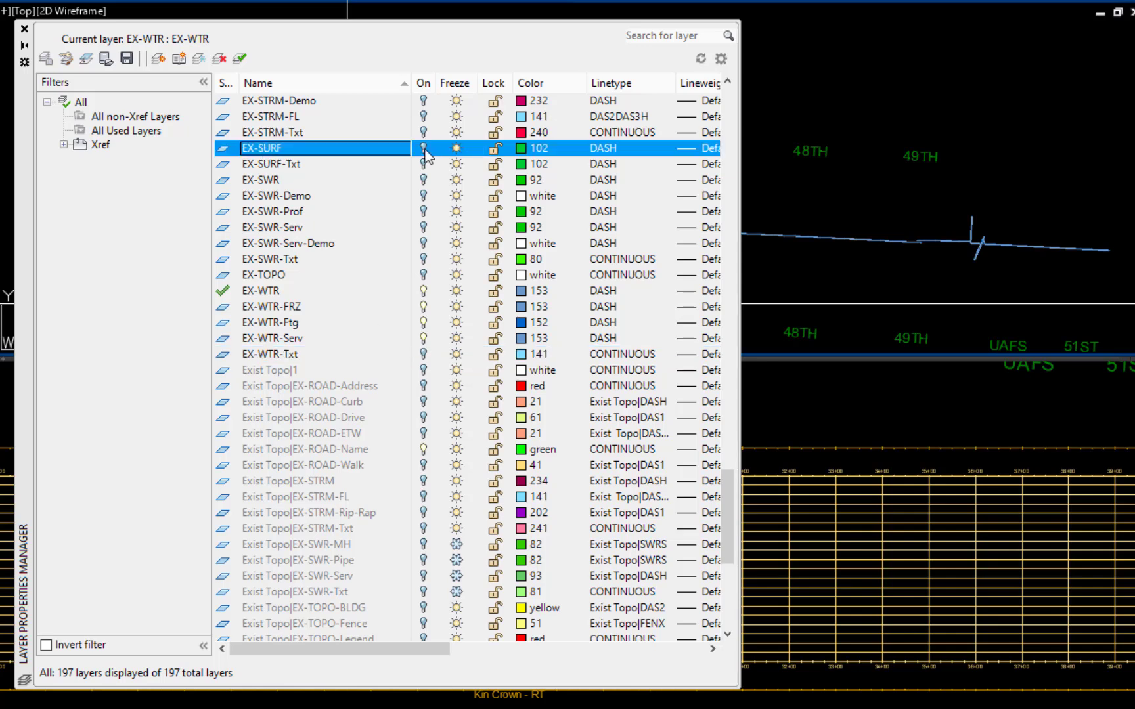
{"action": "left_click", "coordinate": [24, 29]}
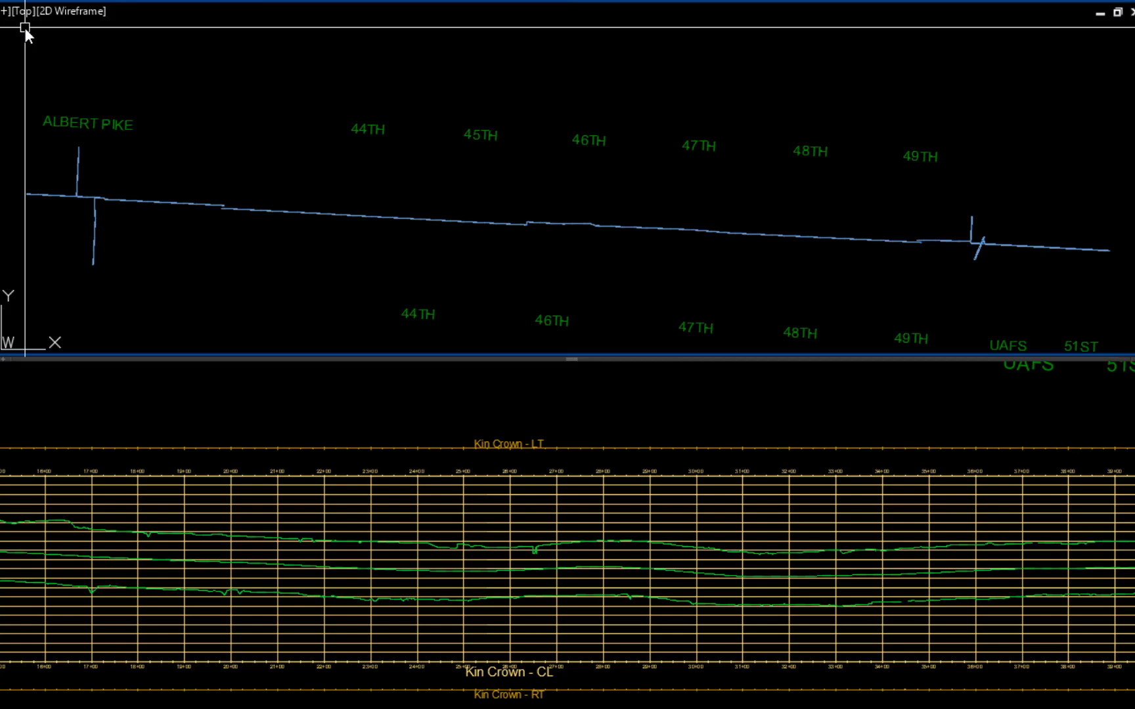
Draw the EX-WTR main-line pipes and fittings, without the side branches, in the Kin Crown - LT profile view.
{"action": "scroll", "coordinate": [79, 212], "scroll_direction": "up", "scroll_amount": 5}
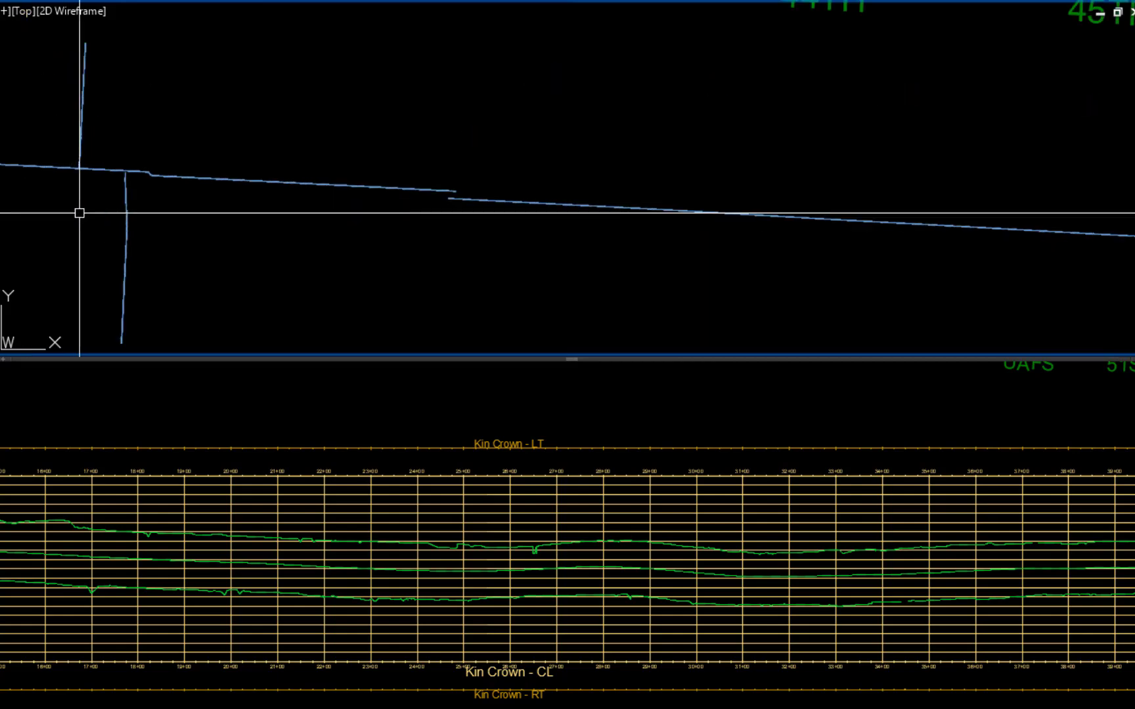
{"action": "left_click", "coordinate": [139, 190]}
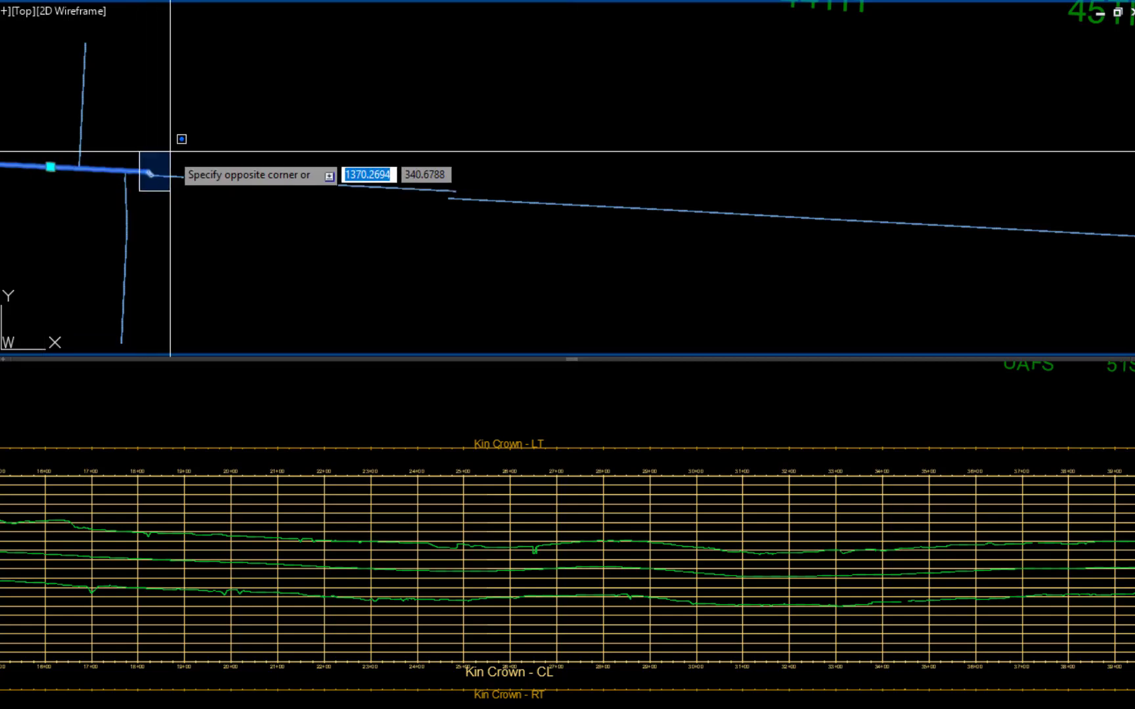
{"action": "left_click", "coordinate": [172, 153]}
{"action": "left_click", "coordinate": [662, 209]}
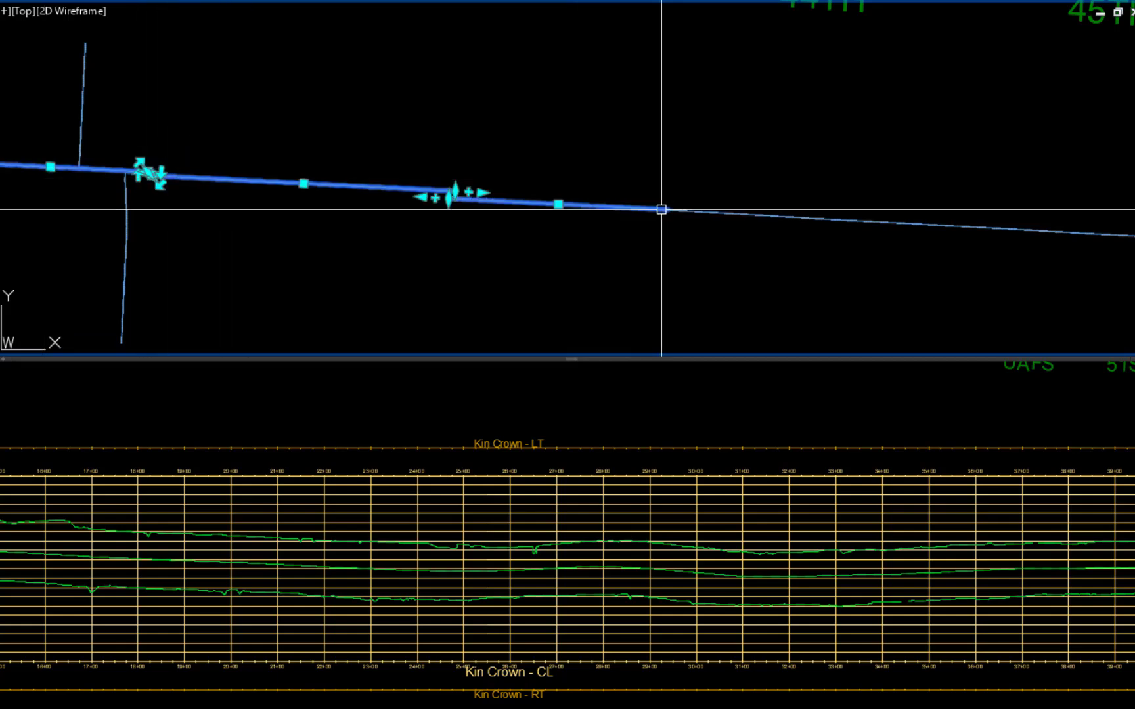
{"action": "scroll", "coordinate": [729, 271], "scroll_direction": "down", "scroll_amount": 5}
{"action": "scroll", "coordinate": [820, 295], "scroll_direction": "down", "scroll_amount": 2}
{"action": "middle_click_drag", "start_coordinate": [818, 296], "coordinate": [470, 266]}
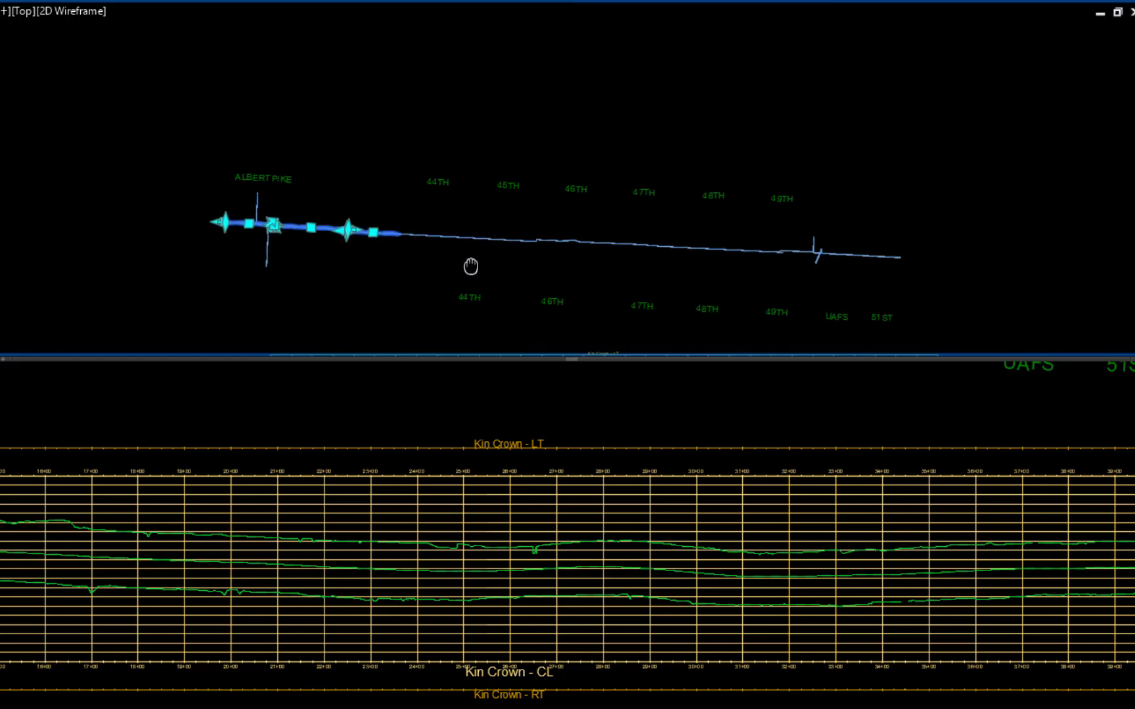
{"action": "left_click", "coordinate": [801, 241]}
{"action": "left_click", "coordinate": [579, 258]}
{"action": "left_click", "coordinate": [583, 215]}
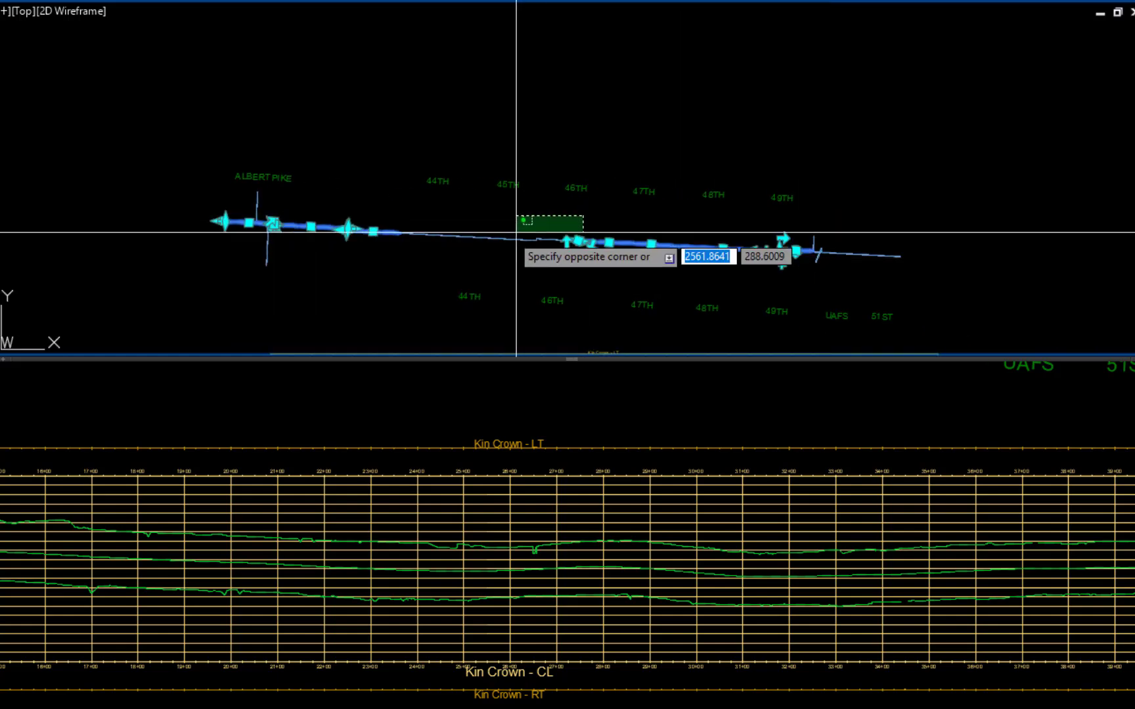
{"action": "left_click", "coordinate": [388, 245]}
{"action": "scroll", "coordinate": [824, 246], "scroll_direction": "up", "scroll_amount": 5}
{"action": "scroll", "coordinate": [770, 279], "scroll_direction": "up", "scroll_amount": 3}
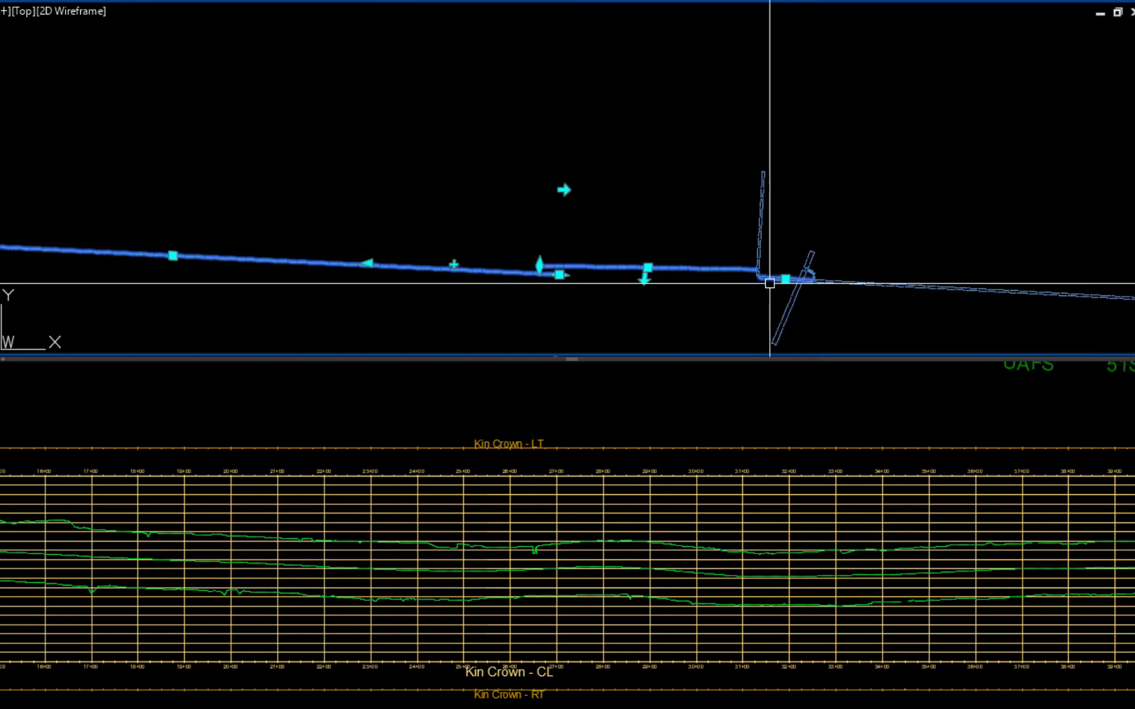
{"action": "left_click", "coordinate": [861, 285]}
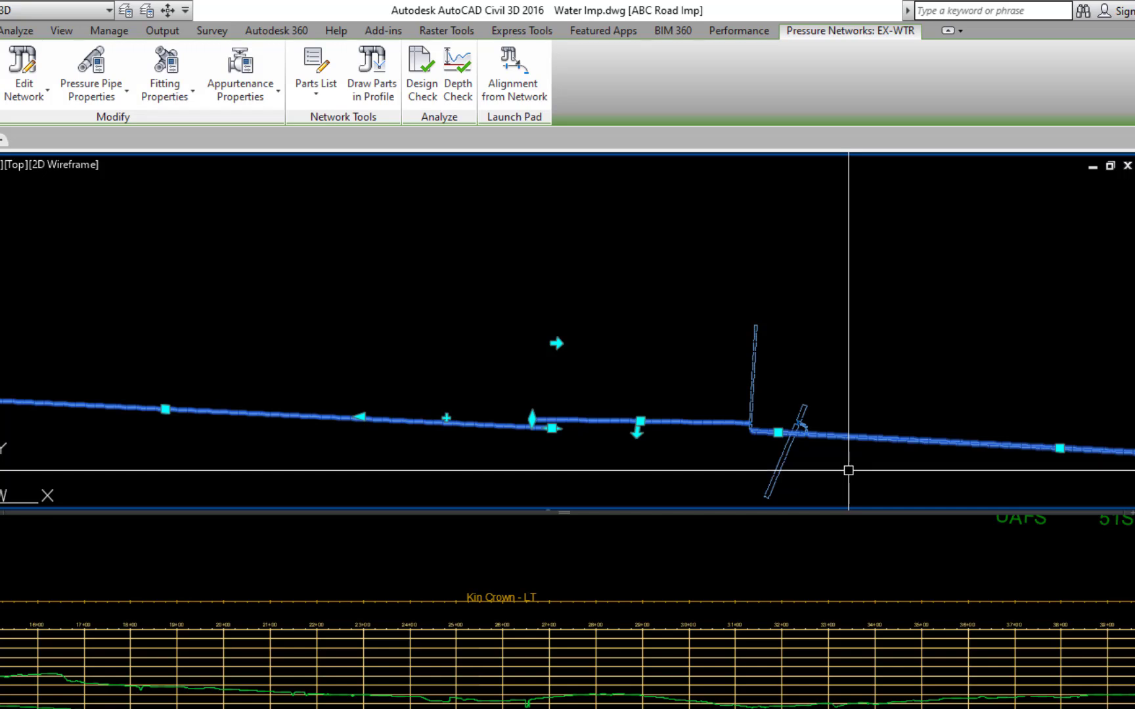
{"action": "key", "text": "Escape"}
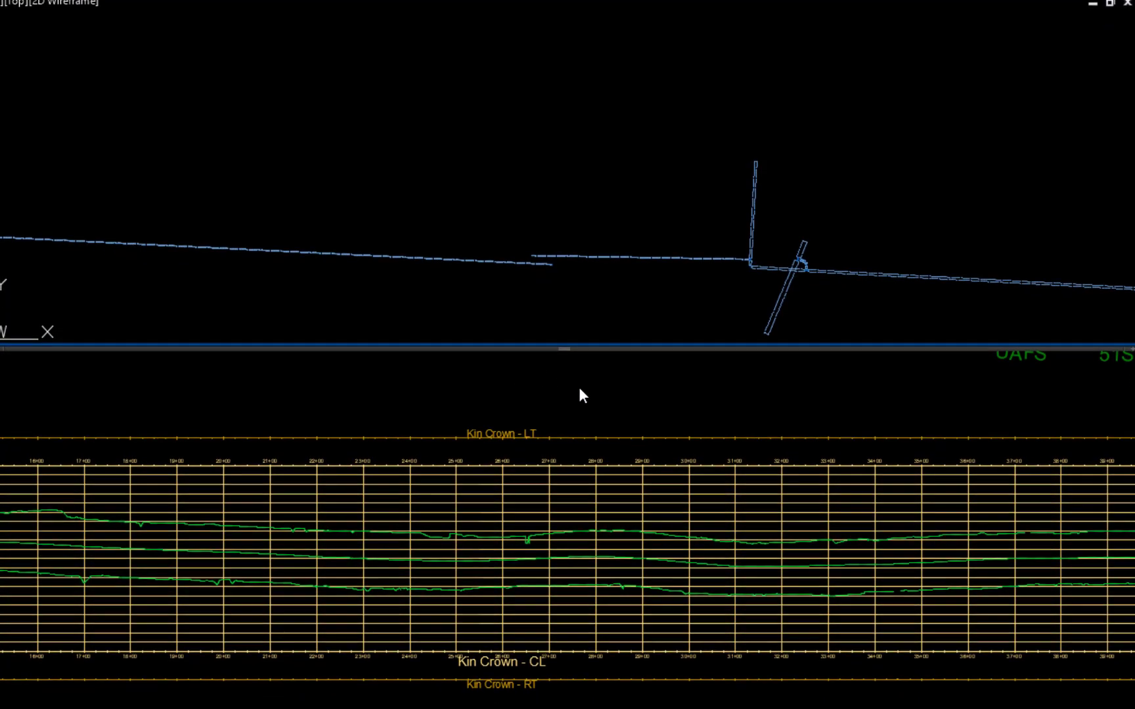
{"action": "left_click", "coordinate": [579, 551]}
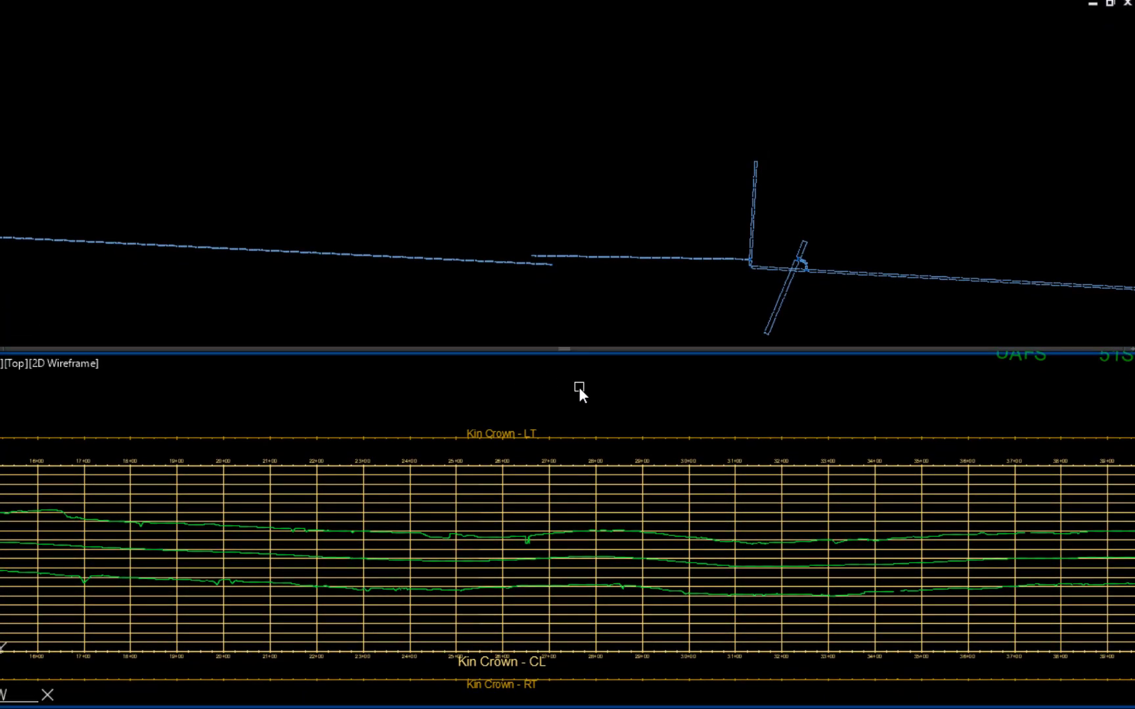
{"action": "left_click", "coordinate": [588, 436]}
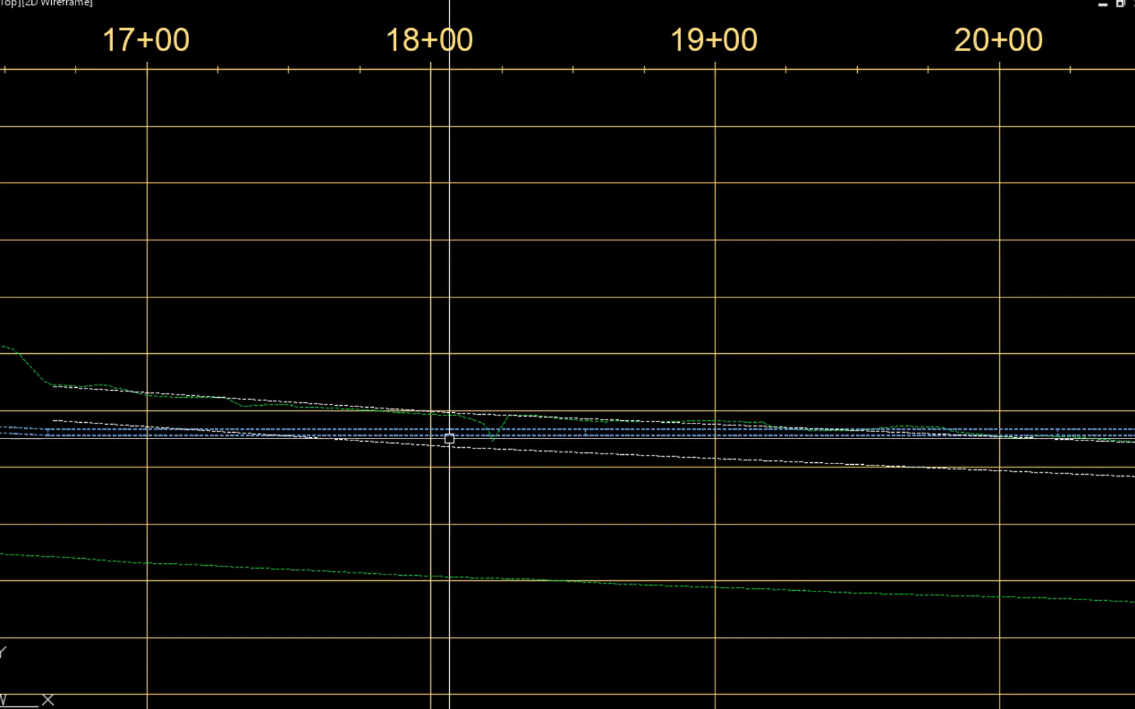
Lower the pipe joint between stations 18+00 and 19+00 in profile onto the lower white dashed profile line.
{"action": "left_click", "coordinate": [448, 434]}
{"action": "left_click", "coordinate": [664, 437]}
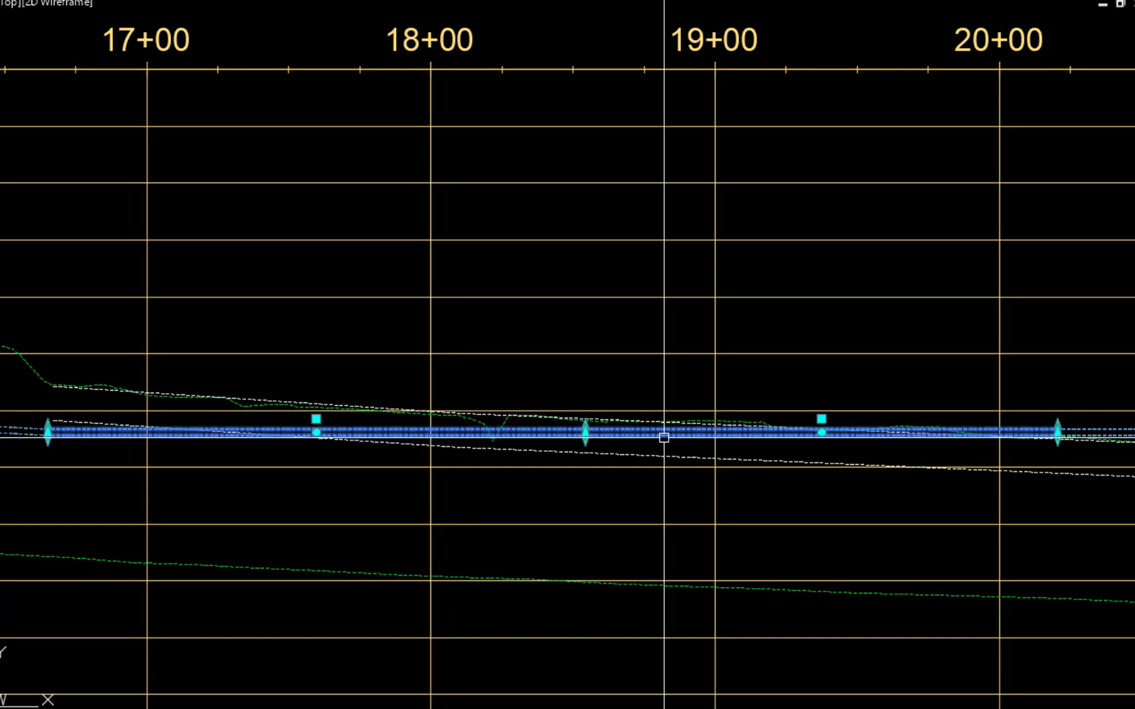
{"action": "scroll", "coordinate": [560, 469], "scroll_direction": "up", "scroll_amount": 4}
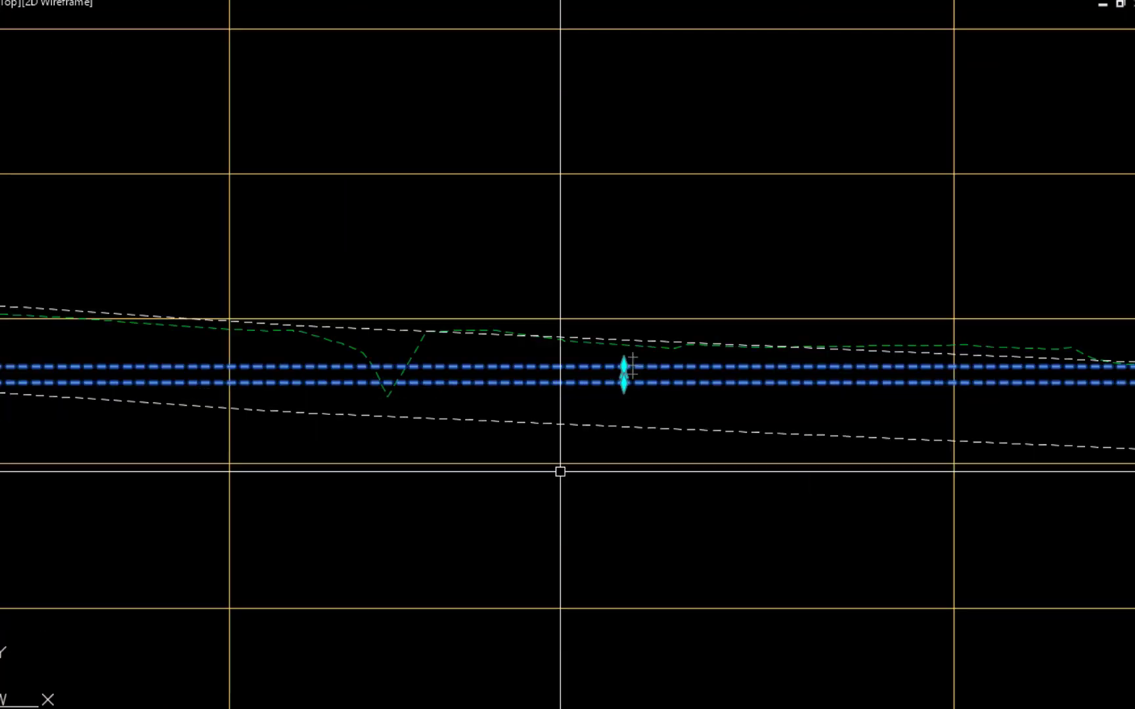
{"action": "left_click", "coordinate": [624, 373]}
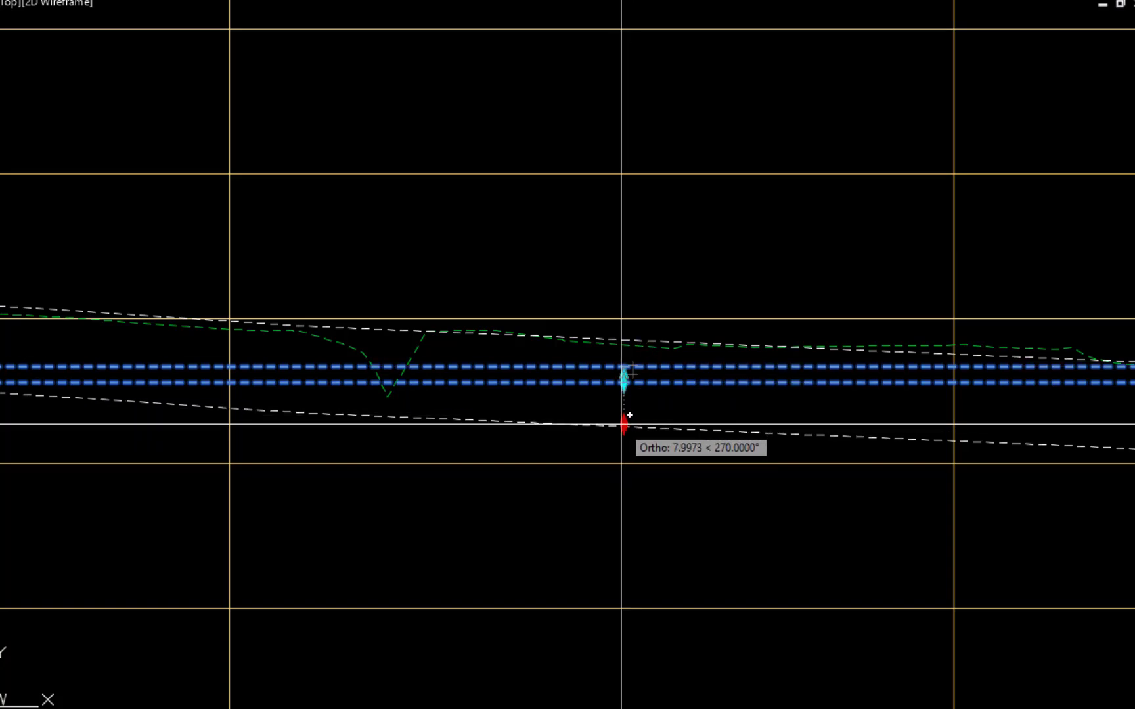
{"action": "left_click", "coordinate": [623, 434]}
Lower the pipe joint just past station 20+00 onto the lower white dashed profile line.
{"action": "scroll", "coordinate": [1041, 534], "scroll_direction": "down", "scroll_amount": 1}
{"action": "mouse_move", "coordinate": [978, 541]}
{"action": "middle_mouse_down"}
{"action": "mouse_move", "coordinate": [529, 563]}
{"action": "mouse_move", "coordinate": [91, 522]}
{"action": "middle_mouse_up"}
{"action": "left_click", "coordinate": [776, 413]}
{"action": "left_click", "coordinate": [650, 412]}
{"action": "left_click", "coordinate": [649, 483]}
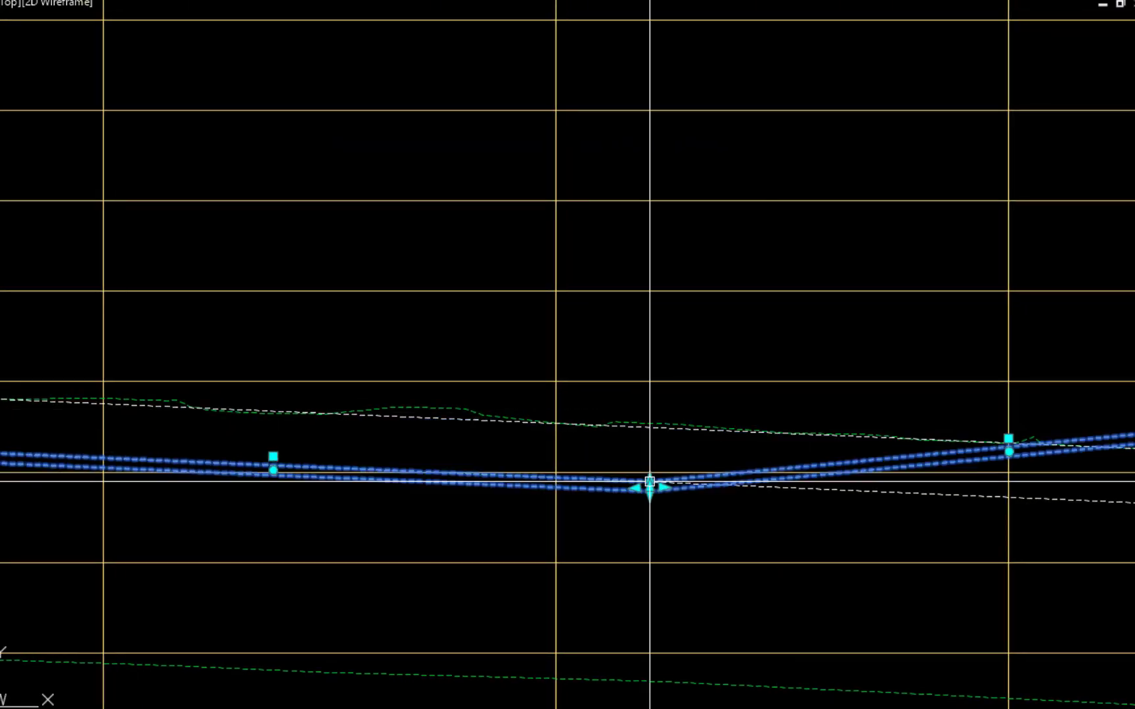
Include the adjoining pipe and lower the next joint east onto the lower white dashed profile line.
{"action": "middle_click_drag", "start_coordinate": [1083, 529], "coordinate": [270, 479]}
{"action": "left_click", "coordinate": [573, 355]}
{"action": "left_click", "coordinate": [554, 361]}
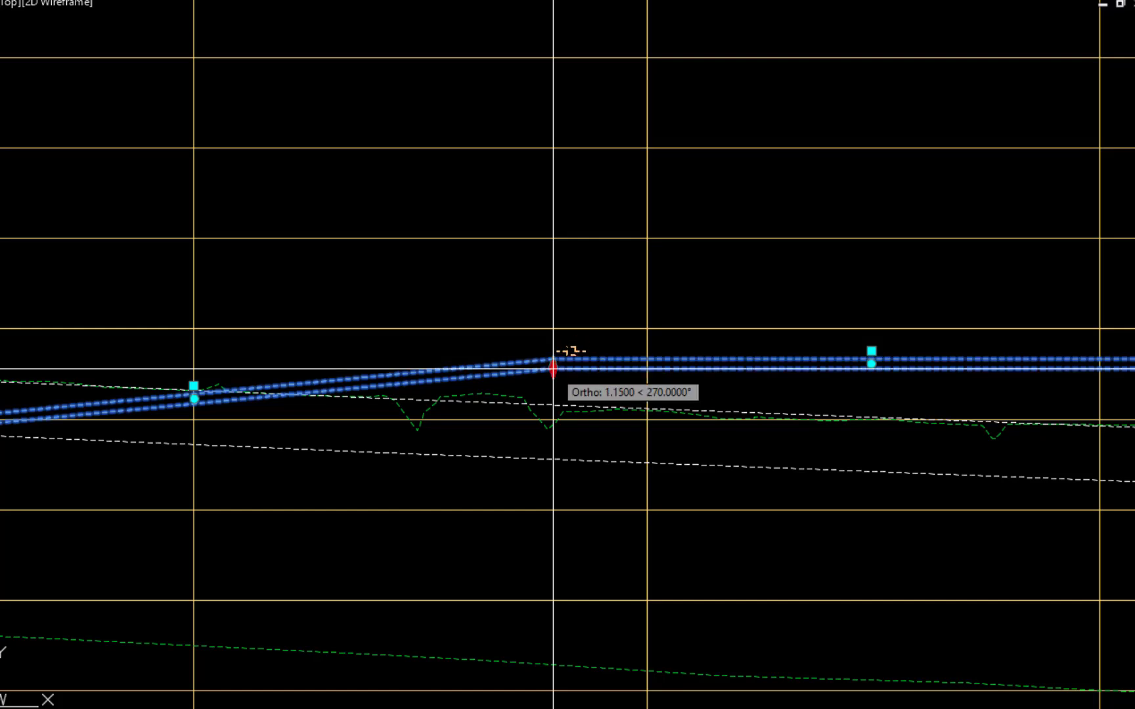
{"action": "left_click", "coordinate": [552, 464]}
Lower the west fitting of the next joint east in profile onto the lower white dashed profile line.
{"action": "middle_click_drag", "start_coordinate": [1102, 519], "coordinate": [479, 535]}
{"action": "key", "text": "Escape"}
{"action": "scroll", "coordinate": [578, 396], "scroll_direction": "up", "scroll_amount": 3}
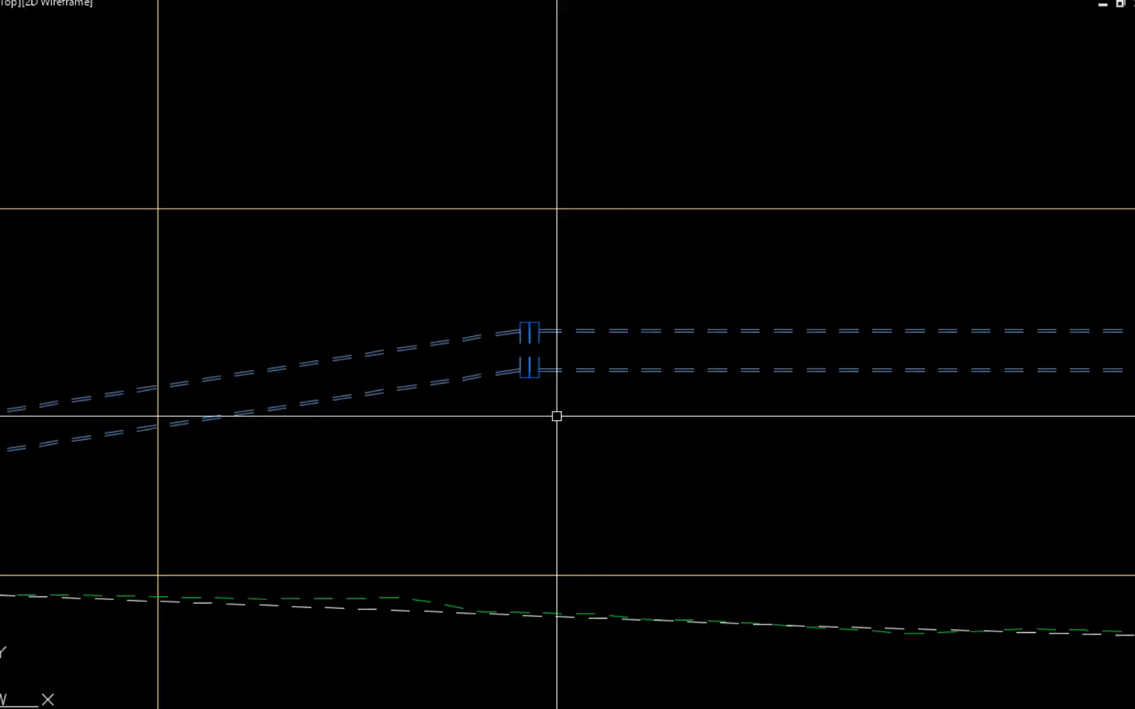
{"action": "left_click", "coordinate": [530, 374]}
{"action": "scroll", "coordinate": [565, 393], "scroll_direction": "up", "scroll_amount": 2}
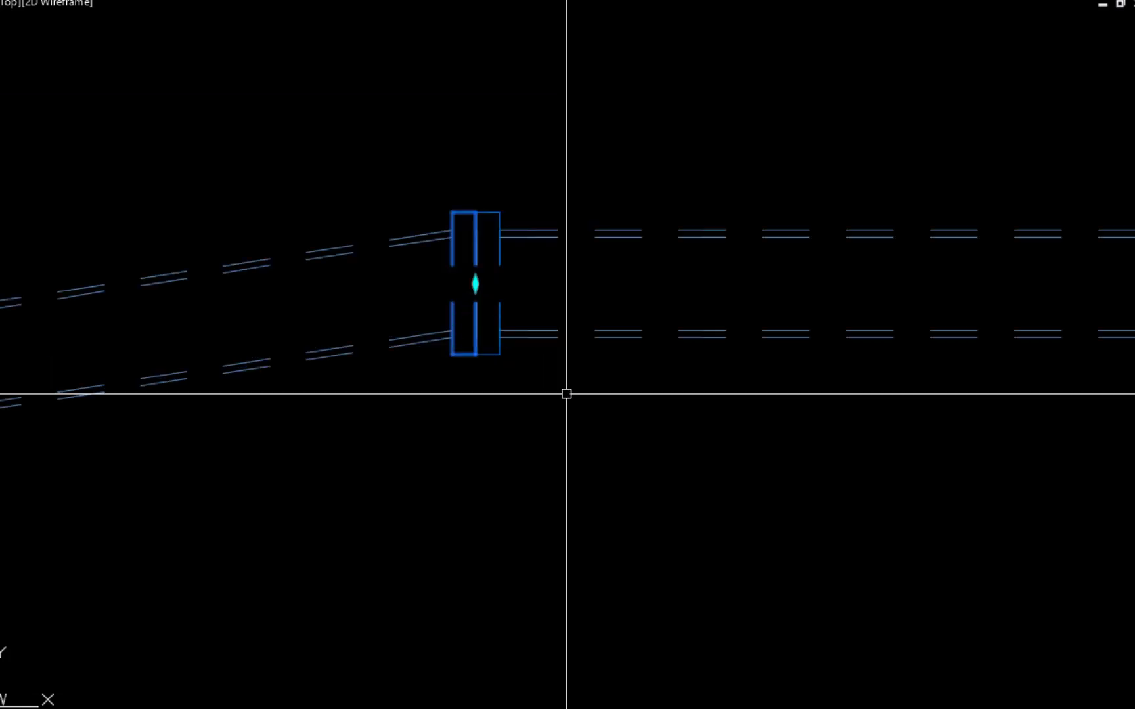
{"action": "left_click", "coordinate": [475, 284]}
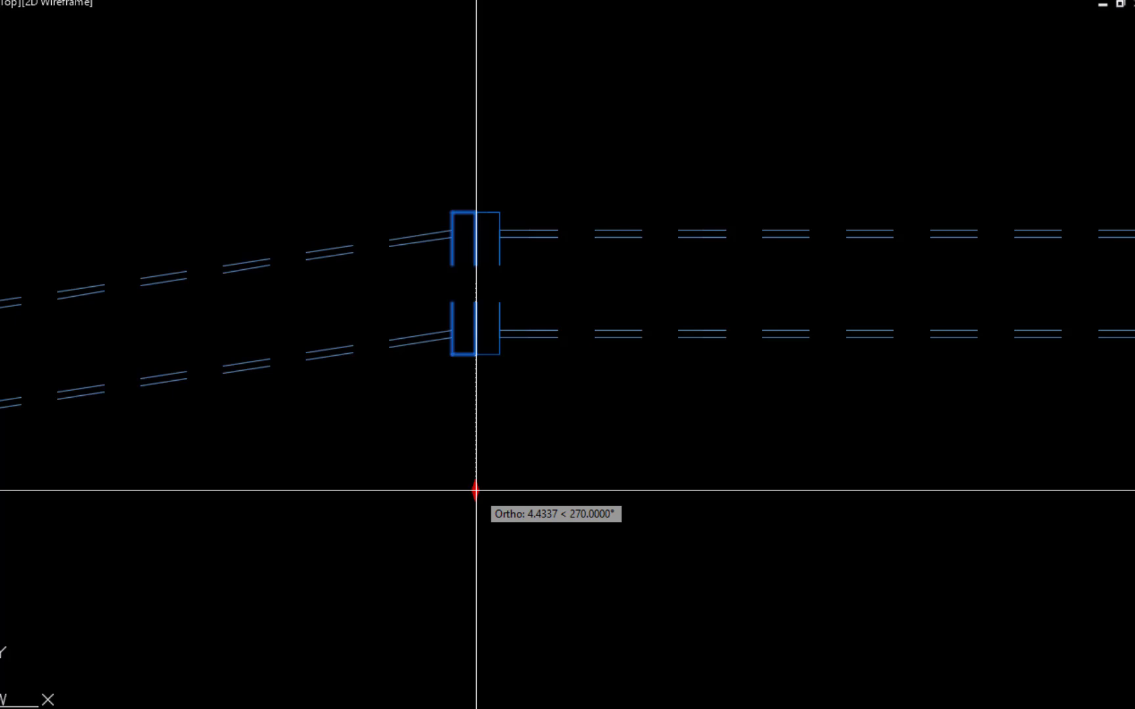
{"action": "scroll", "coordinate": [476, 490], "scroll_direction": "down", "scroll_amount": 2}
{"action": "middle_click_drag", "start_coordinate": [485, 489], "coordinate": [511, 288]}
{"action": "middle_click_drag", "start_coordinate": [511, 561], "coordinate": [515, 342]}
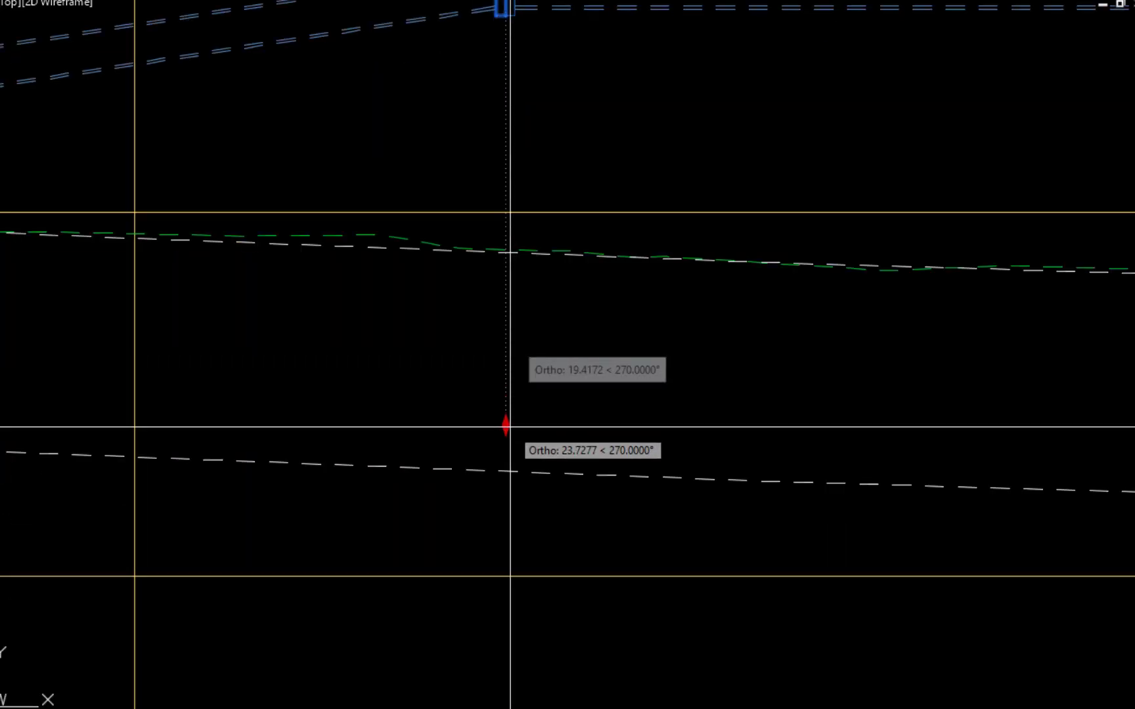
{"action": "left_click", "coordinate": [506, 490]}
Lower the adjoining east fitting of the same joint to match the fitting already on the lower dashed profile line.
{"action": "middle_click_drag", "start_coordinate": [593, 104], "coordinate": [556, 438]}
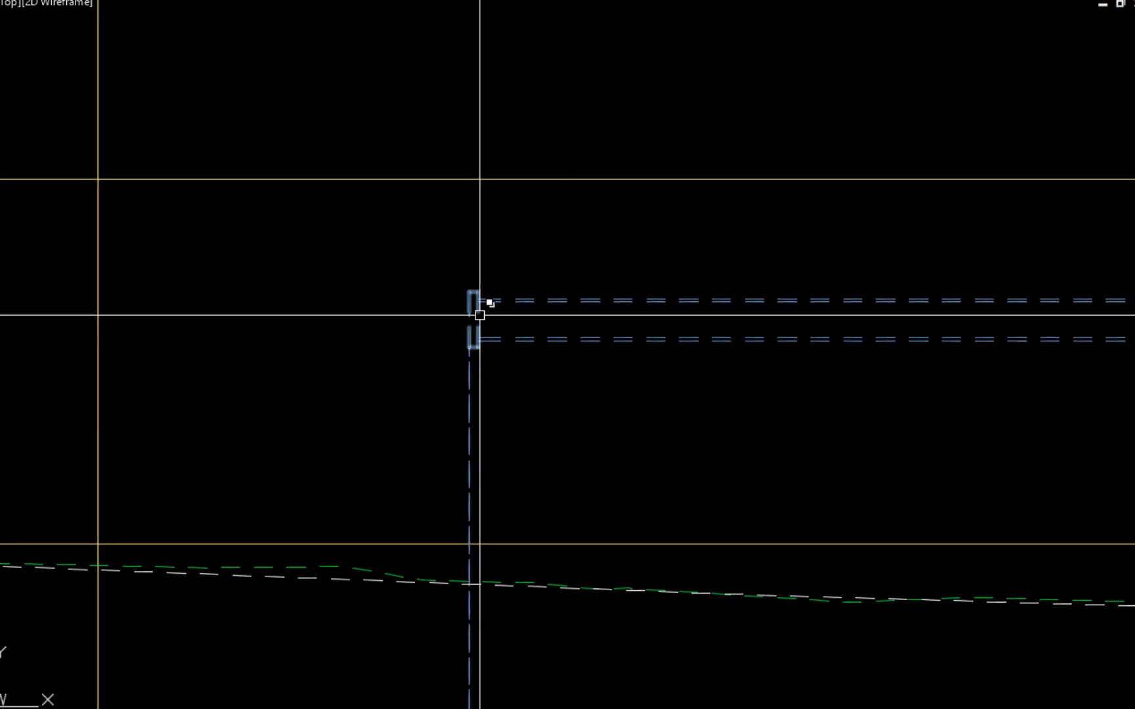
{"action": "left_click", "coordinate": [479, 315]}
{"action": "left_click", "coordinate": [469, 320]}
{"action": "middle_click_drag", "start_coordinate": [515, 637], "coordinate": [532, 293]}
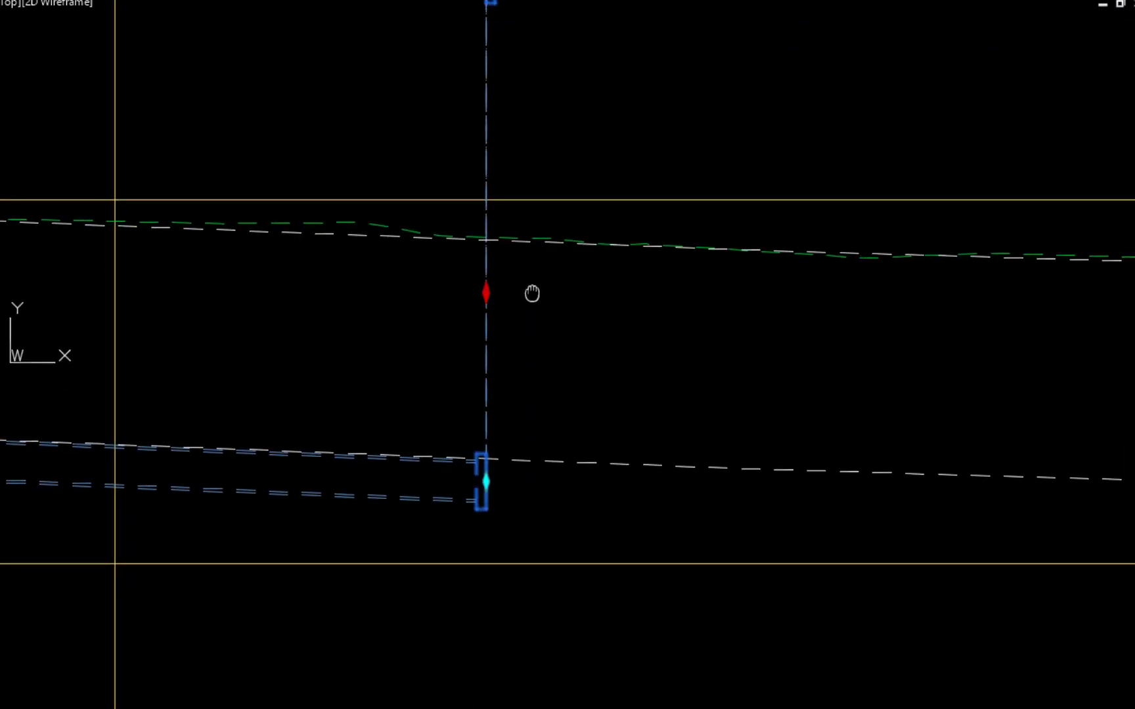
{"action": "left_click", "coordinate": [486, 483]}
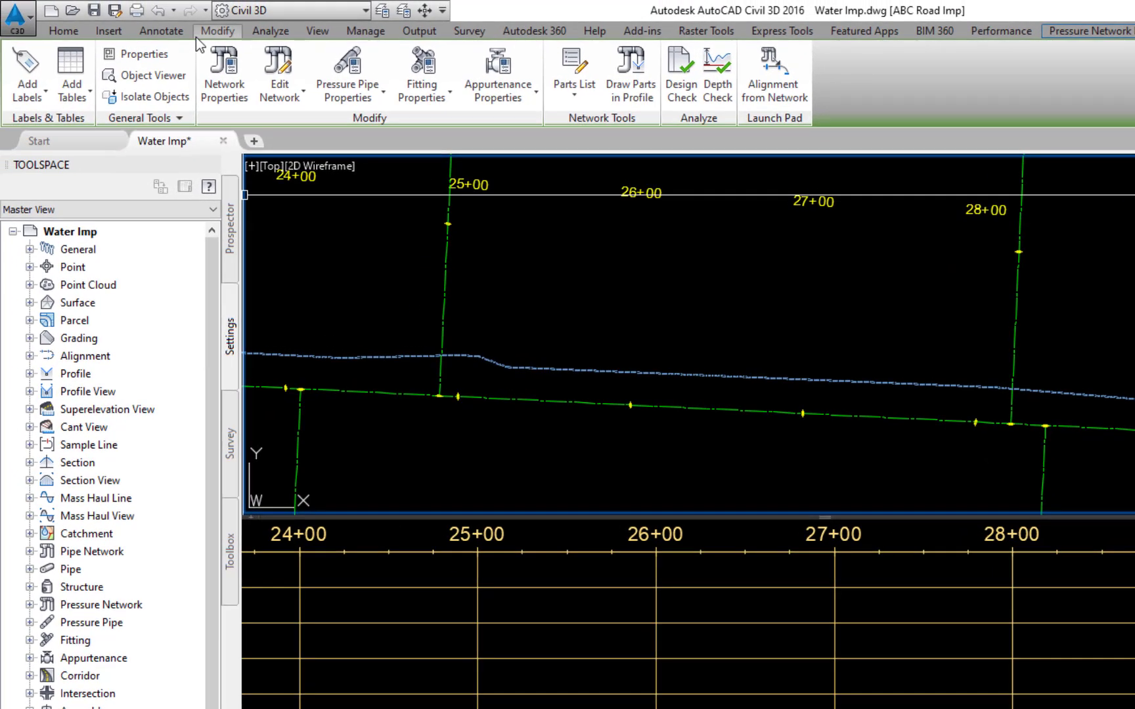
Open the pressure network's plan layout tools and break the main-line pipe near station 27+00 in plan.
{"action": "left_click", "coordinate": [280, 92]}
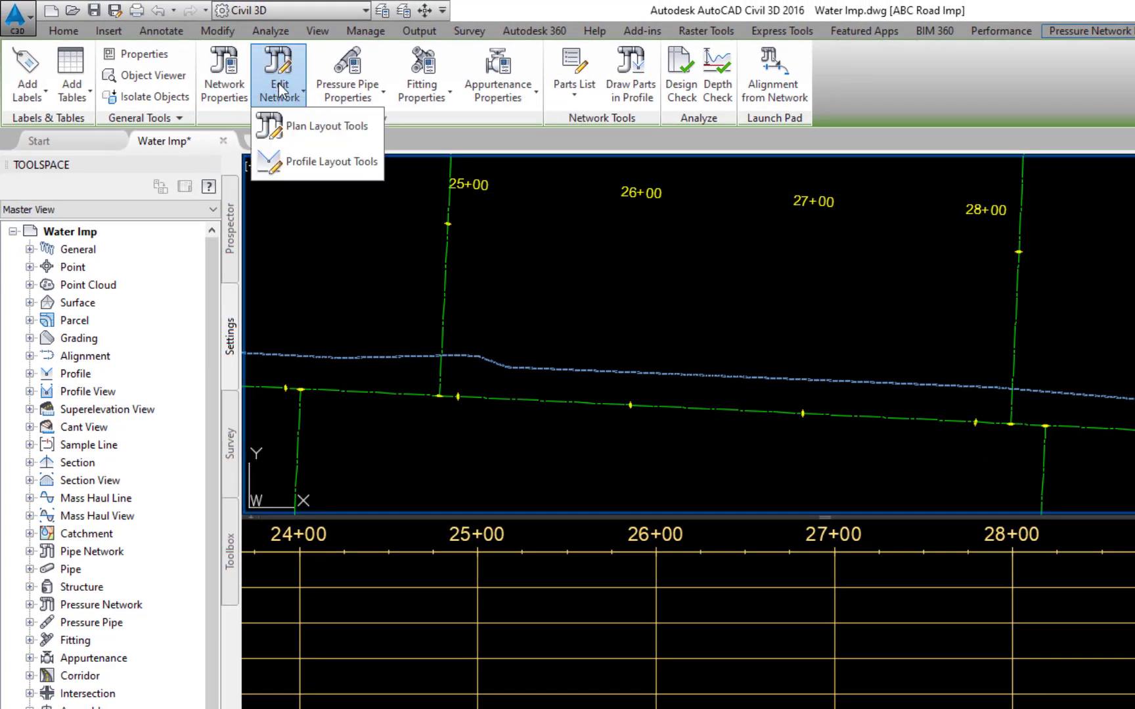
{"action": "left_click", "coordinate": [325, 125]}
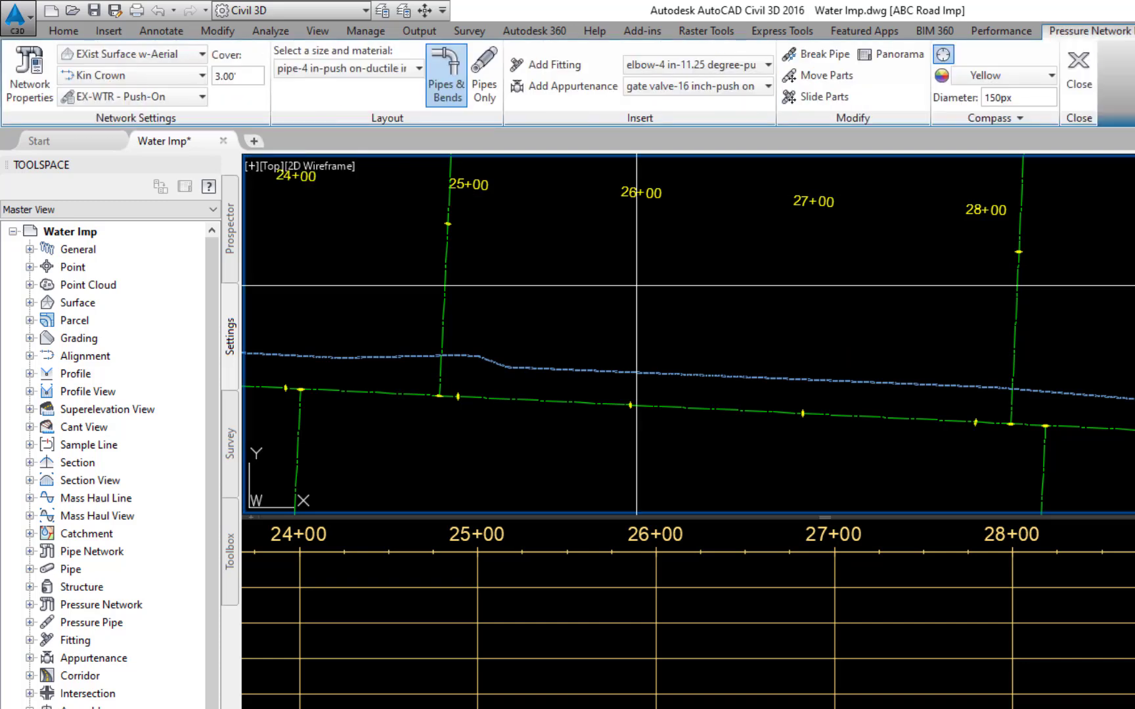
{"action": "left_click", "coordinate": [822, 57]}
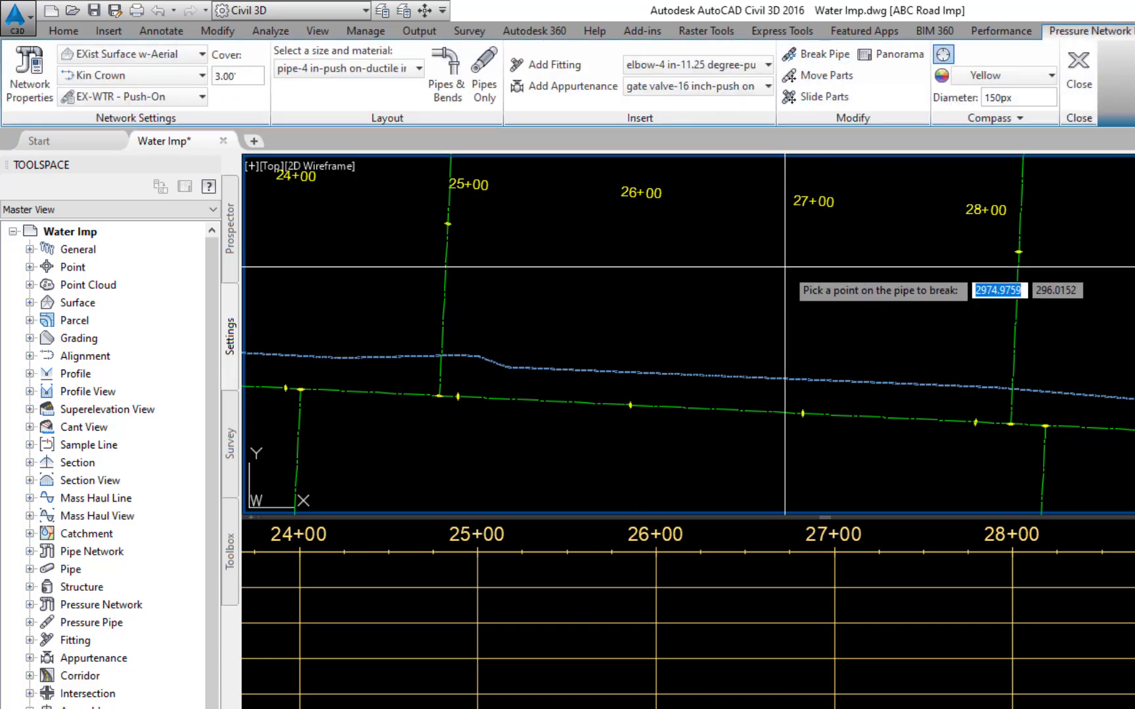
{"action": "left_click", "coordinate": [803, 380]}
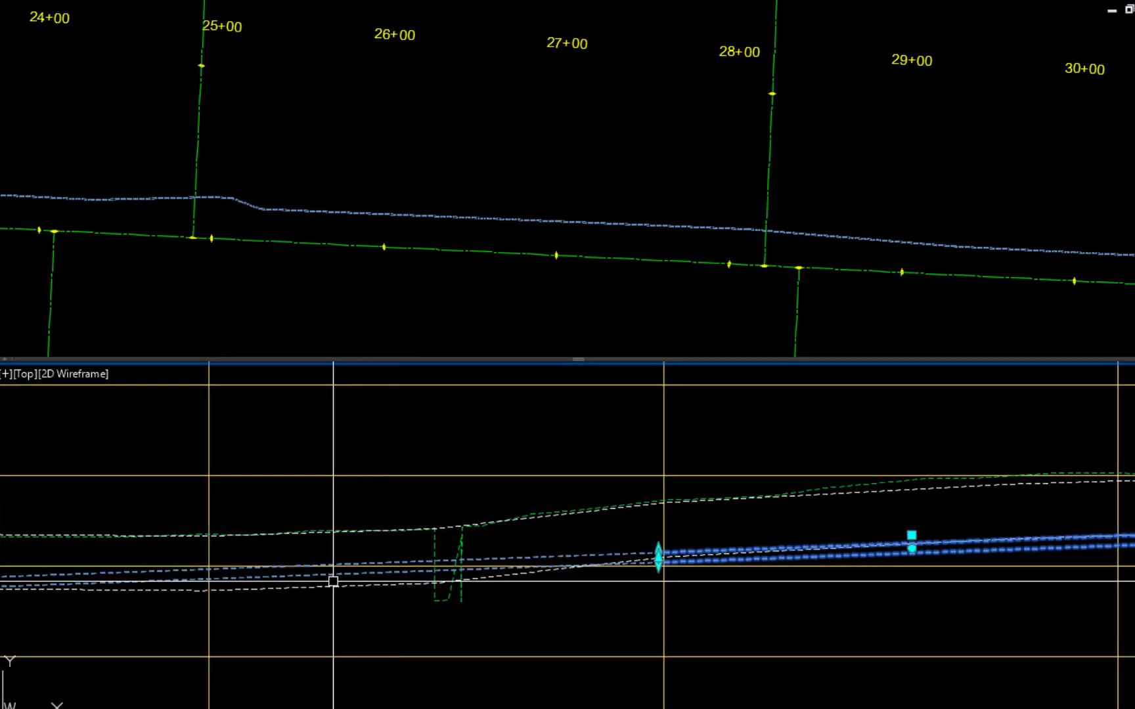
Lower the joint at the new pipe break in profile onto the lower white dashed profile line.
{"action": "scroll", "coordinate": [624, 543], "scroll_direction": "up", "scroll_amount": 4}
{"action": "left_click", "coordinate": [716, 555]}
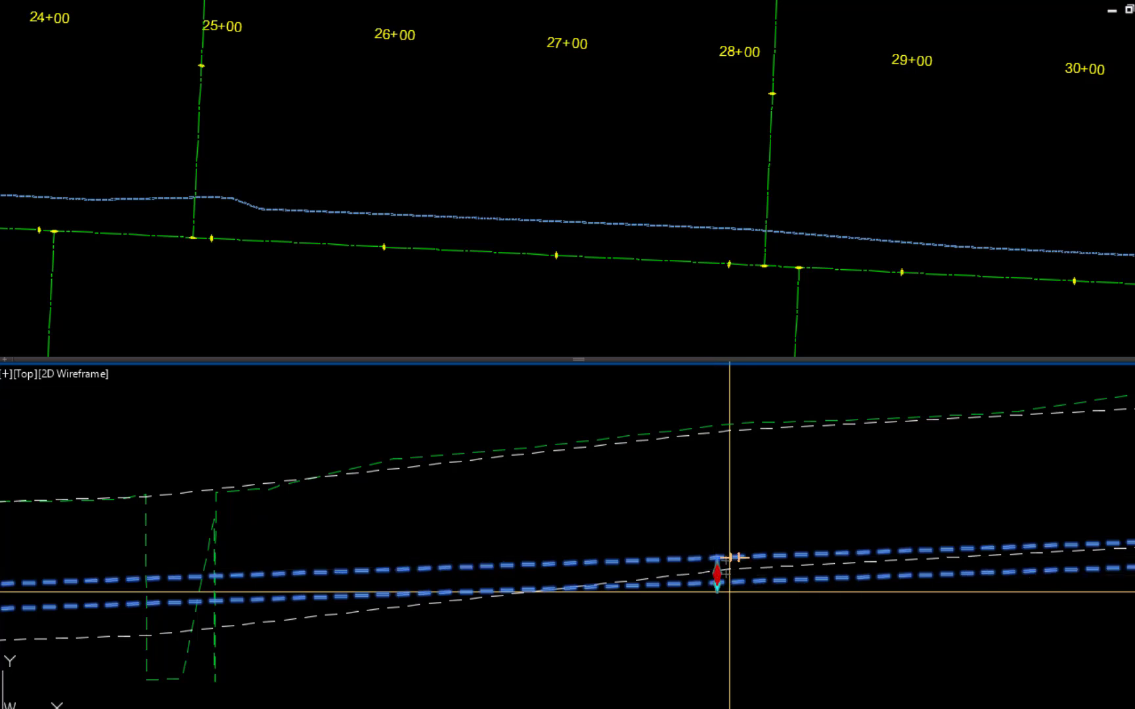
{"action": "left_click", "coordinate": [716, 591]}
Curve the pipe west of the break by stretching its midpoint down below the lower white dashed profile line.
{"action": "scroll", "coordinate": [774, 611], "scroll_direction": "down", "scroll_amount": 3}
{"action": "scroll", "coordinate": [781, 609], "scroll_direction": "down", "scroll_amount": 2}
{"action": "scroll", "coordinate": [566, 653], "scroll_direction": "up", "scroll_amount": 2}
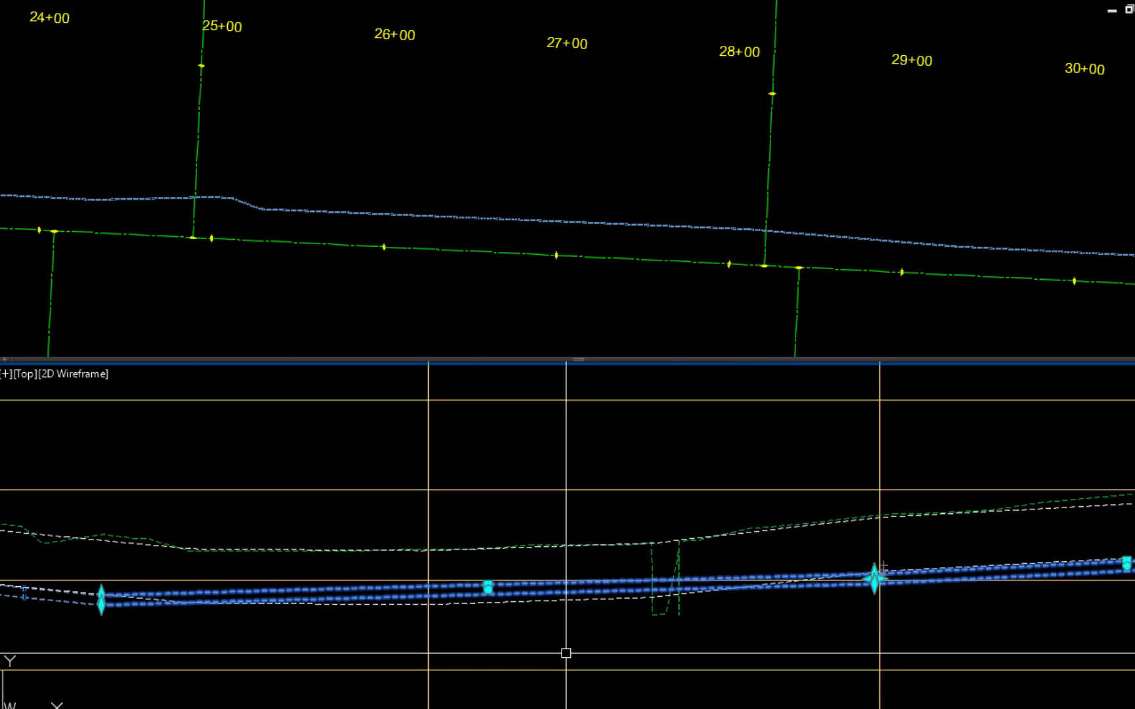
{"action": "middle_click_drag", "start_coordinate": [567, 654], "coordinate": [745, 599]}
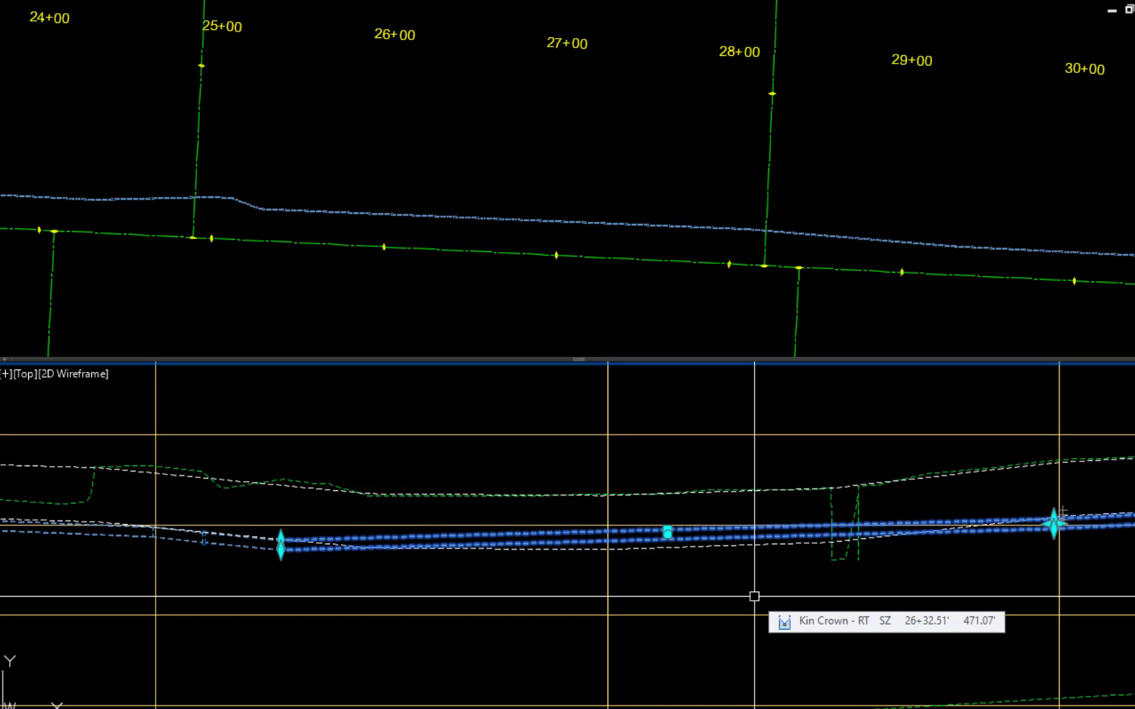
{"action": "scroll", "coordinate": [666, 560], "scroll_direction": "up", "scroll_amount": 5}
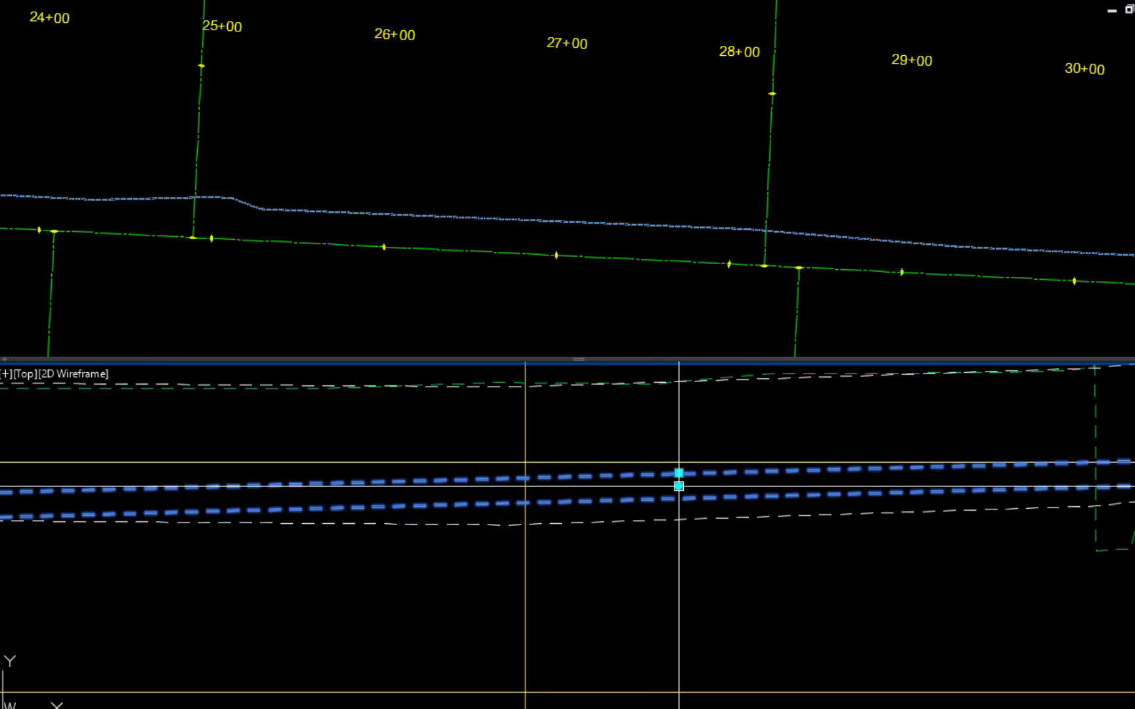
{"action": "left_click", "coordinate": [679, 486]}
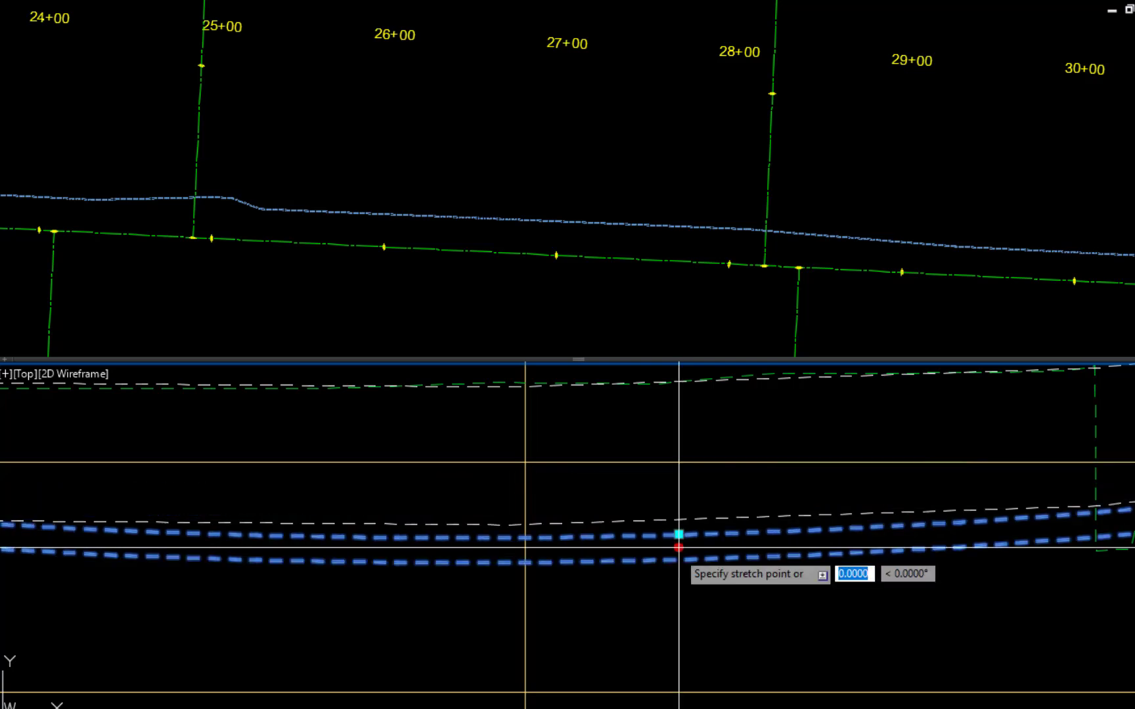
{"action": "key", "text": "Escape"}
{"action": "key", "text": "Escape"}
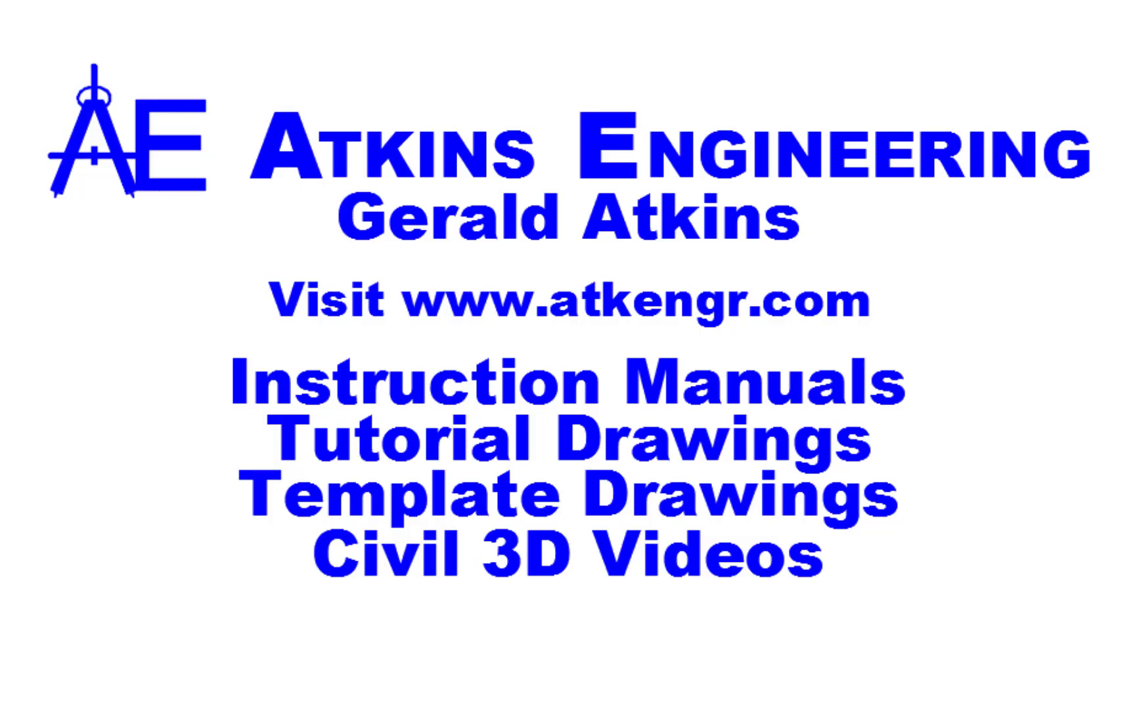